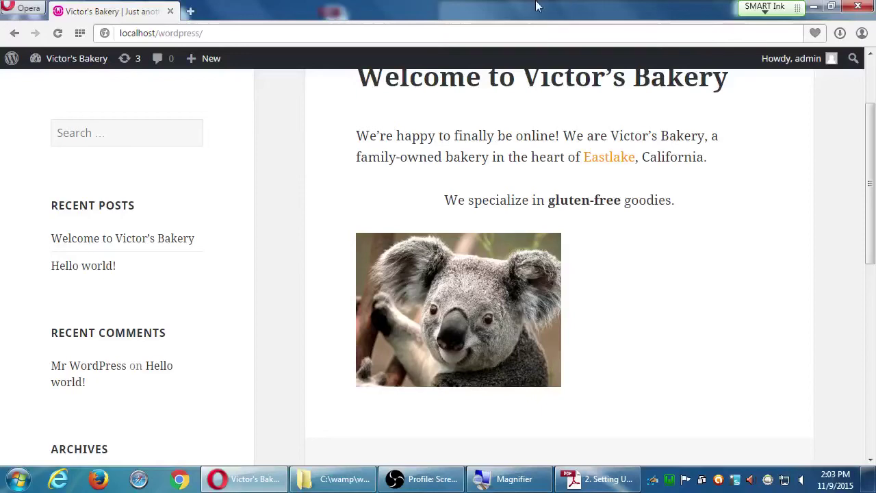
# Re-enter the site address and review the Victor's Bakery front page.
pyautogui.scroll(2, 651, 360)
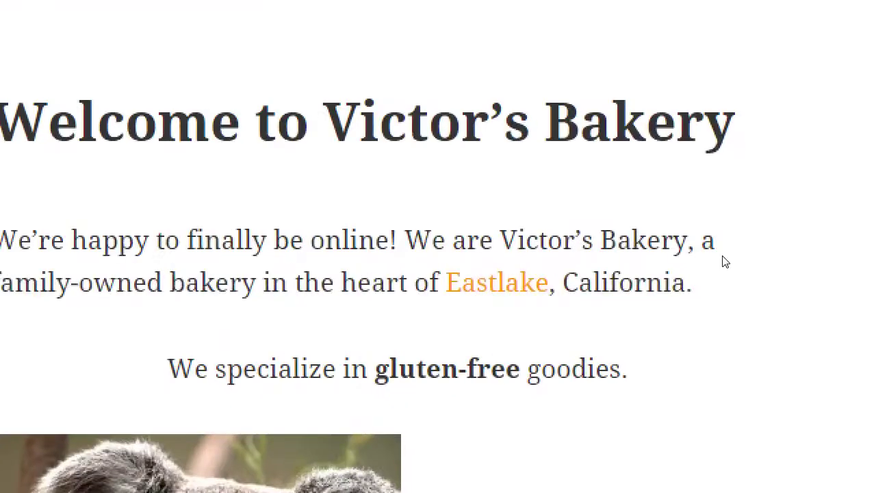
pyautogui.hotkey('ctrl', 'l')
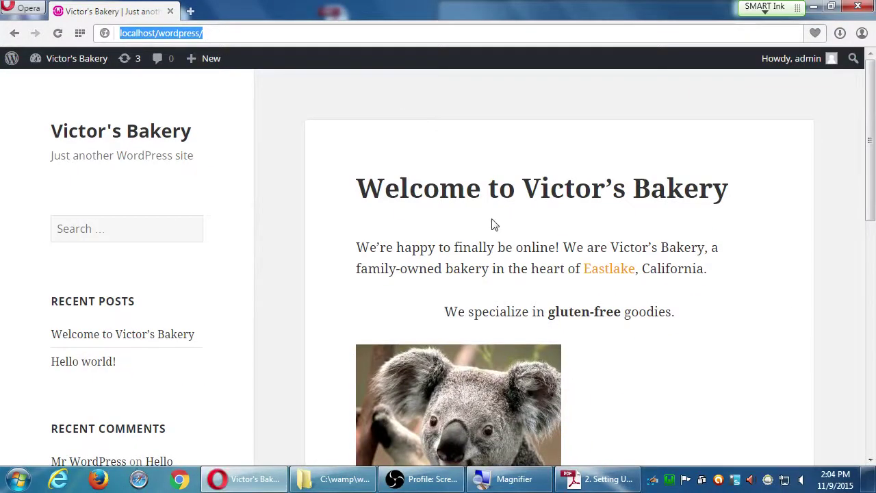
pyautogui.scroll(-1, 370, 240)
pyautogui.scroll(1, 335, 230)
pyautogui.press('Down')
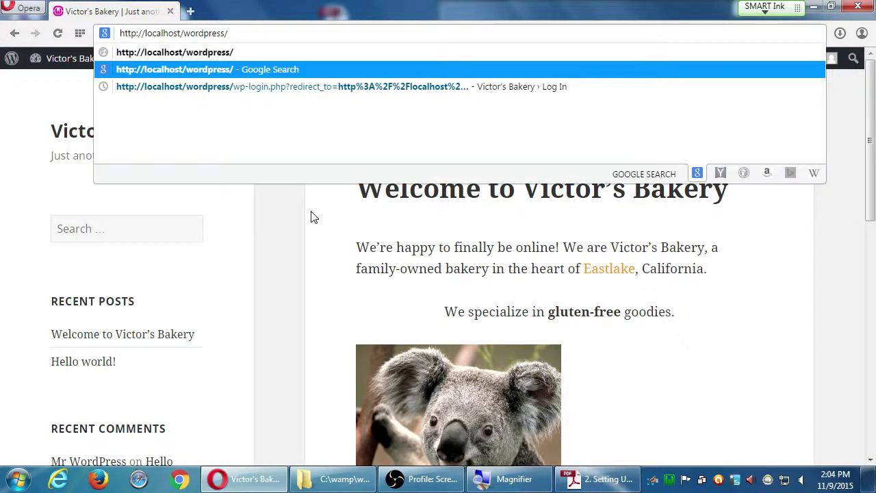
pyautogui.click(311, 217)
pyautogui.scroll(-4, 311, 217)
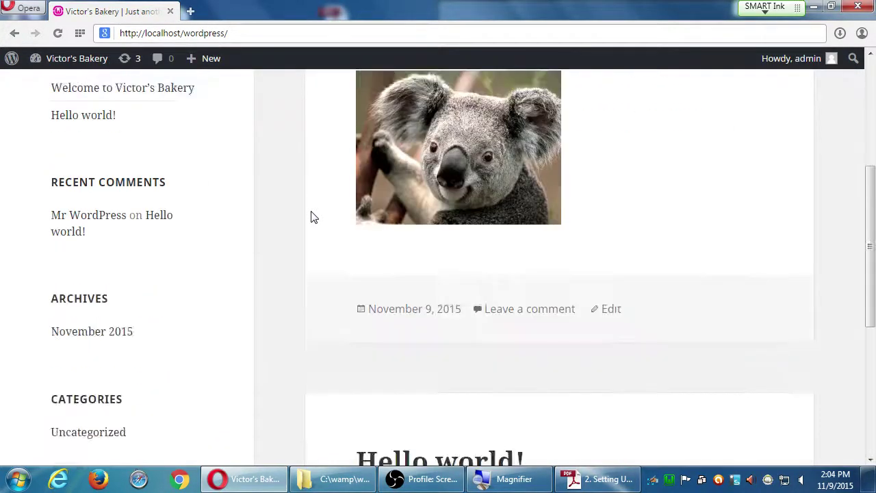
pyautogui.scroll(-5, 311, 217)
pyautogui.scroll(9, 312, 217)
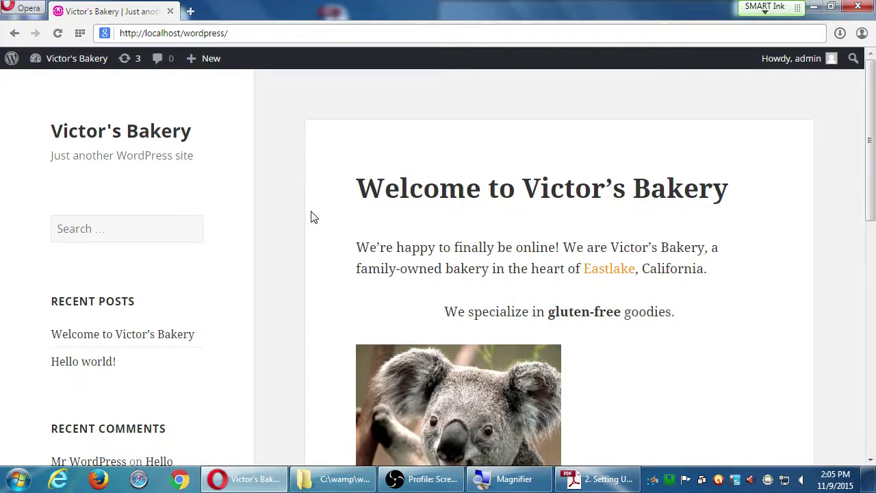
pyautogui.scroll(-5, 272, 333)
pyautogui.scroll(-3, 283, 397)
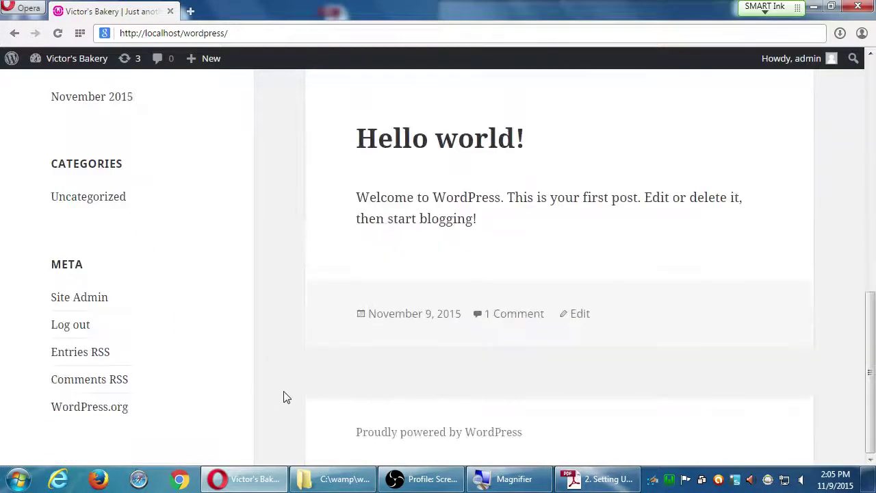
pyautogui.scroll(8, 294, 397)
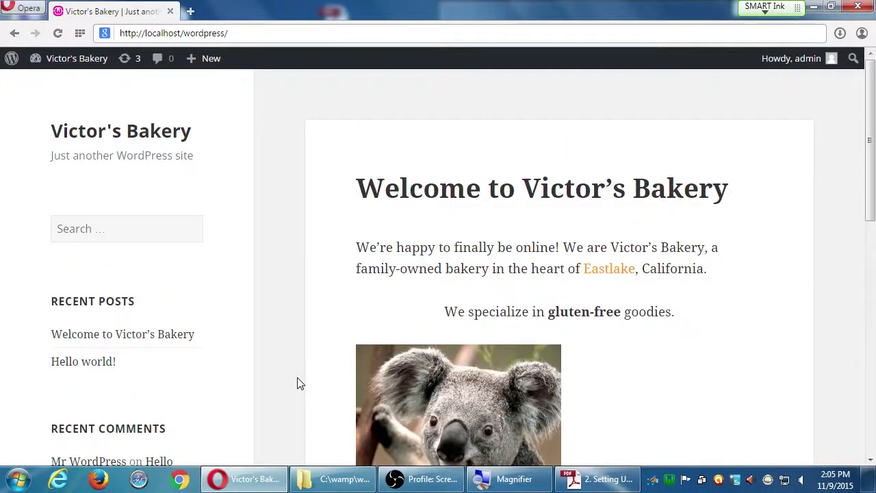
pyautogui.scroll(-1, 295, 384)
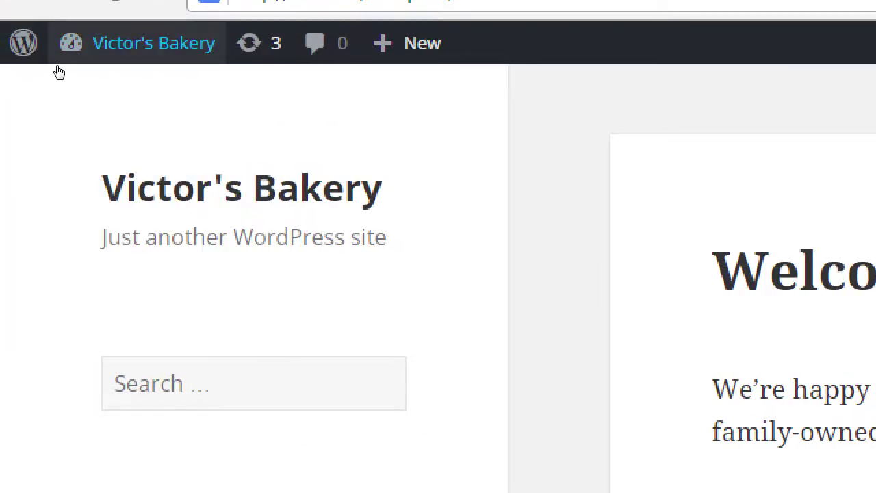
# Go to the wp-admin Dashboard via the Victor's Bakery admin-bar menu.
pyautogui.moveTo(63, 71)
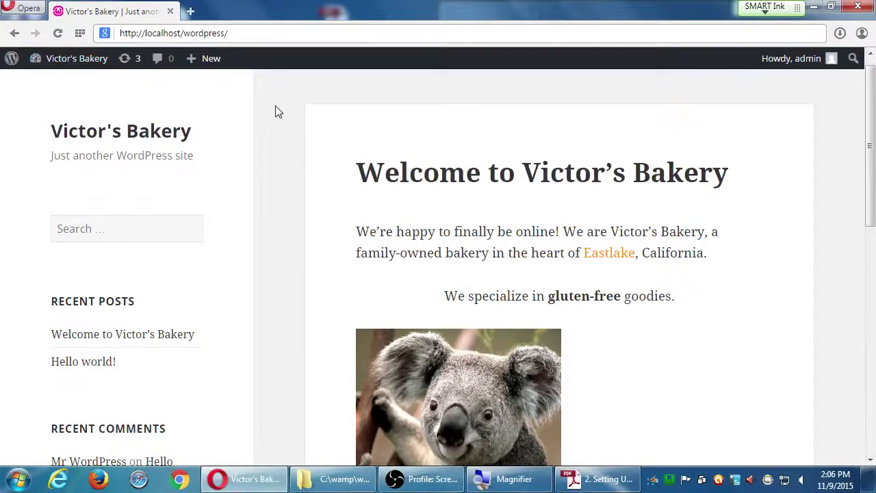
pyautogui.click(88, 69)
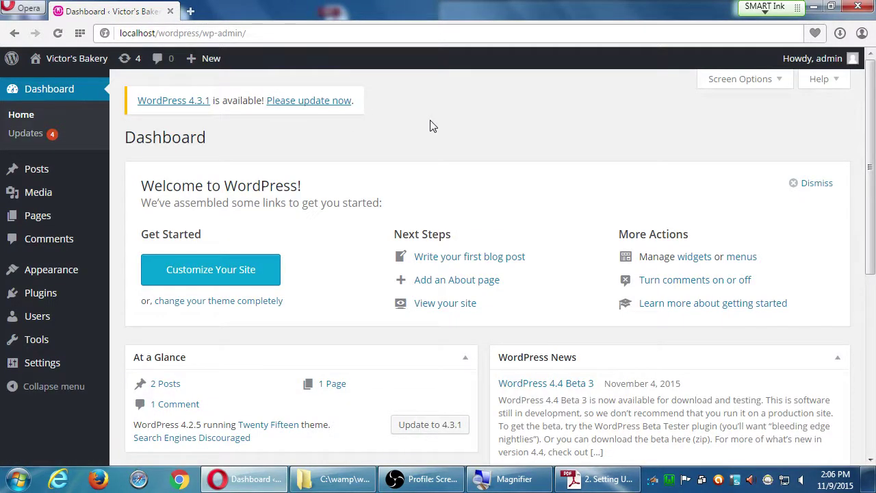
pyautogui.click(72, 58)
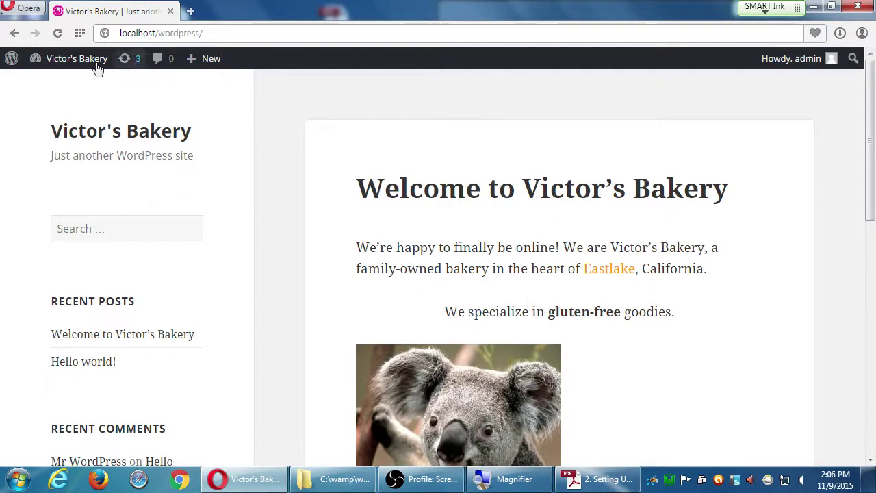
pyautogui.click(66, 56)
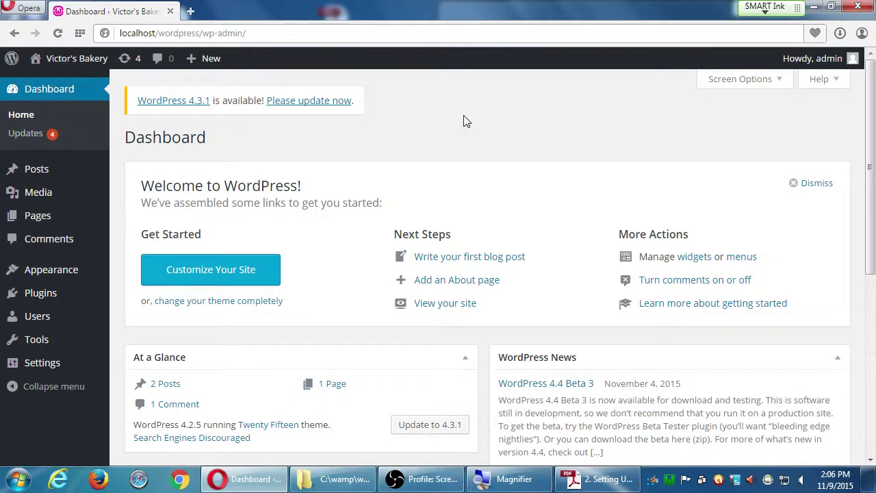
pyautogui.press('super+plus')
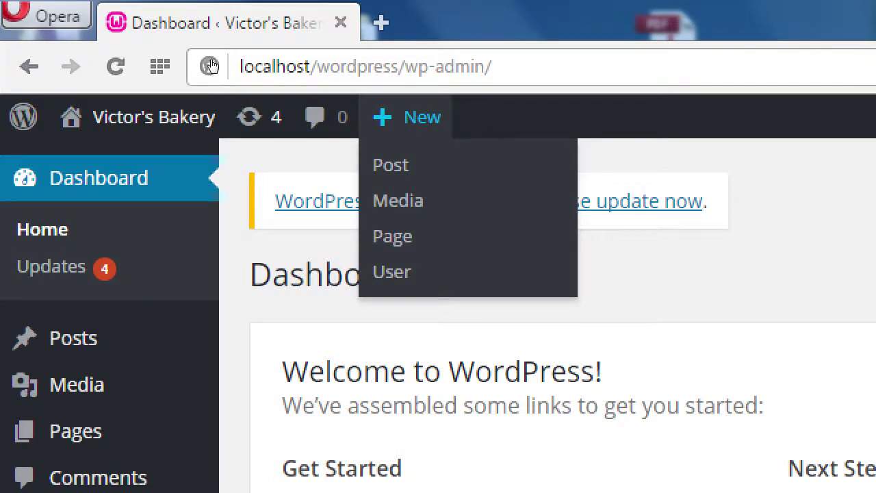
pyautogui.press('Tab')
pyautogui.press('Tab')
pyautogui.press('Tab')
pyautogui.hotkey('shift', 'Tab')
pyautogui.hotkey('shift', 'Tab')
pyautogui.press('Tab')
pyautogui.press('Escape')
pyautogui.press('Return')
# Create a new blank page with Pages > Add New in the admin menu.
pyautogui.scroll(-5, 78, 221)
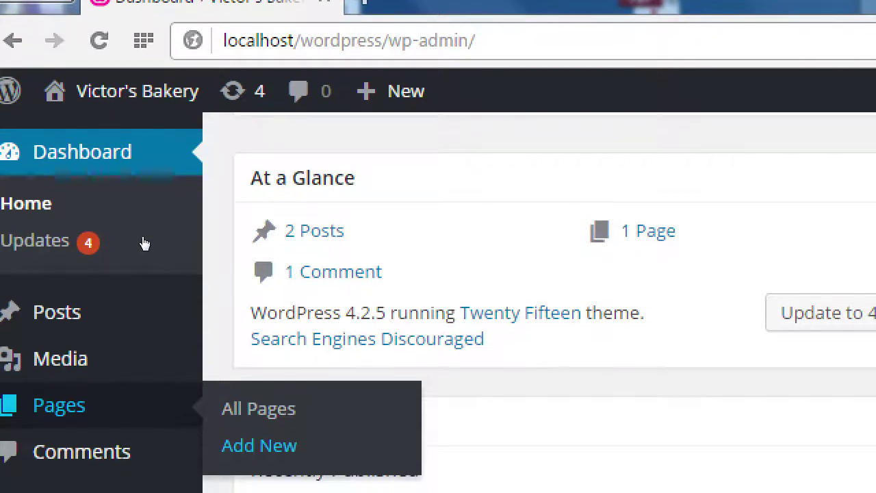
pyautogui.click(259, 445)
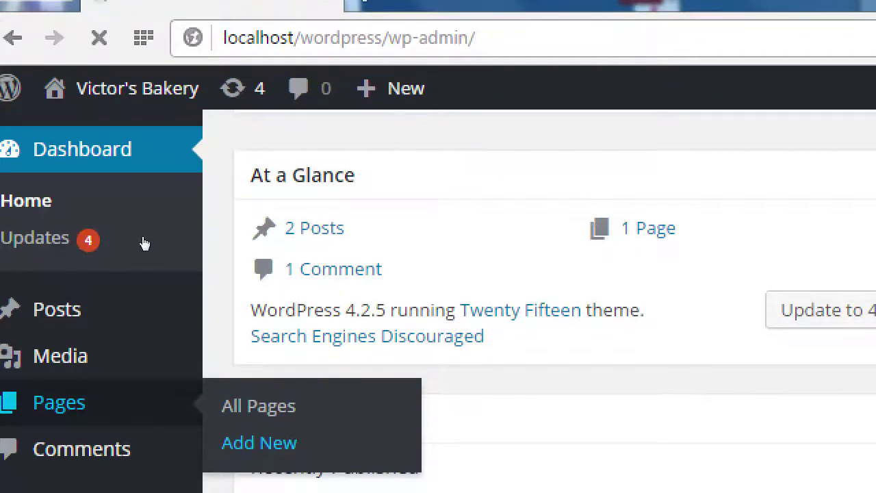
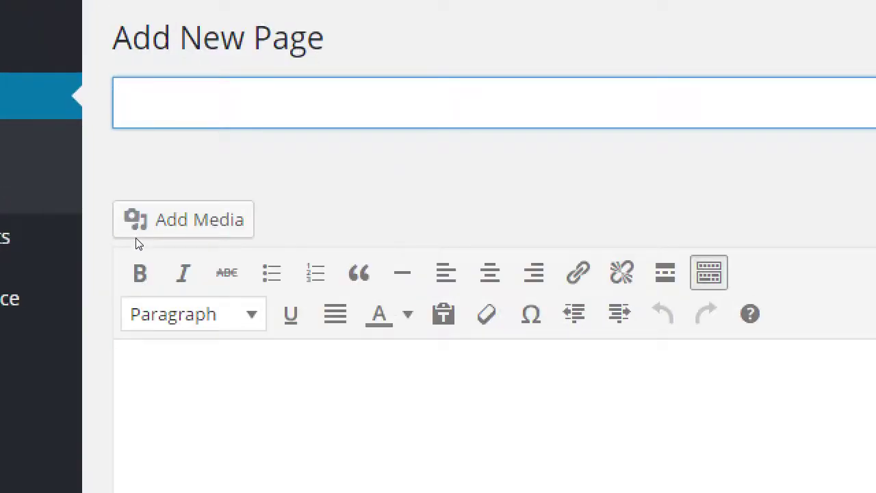
# Title a new page Home, write 'Hello and welcome to my site.' as its body, and publish it.
pyautogui.write('Home')
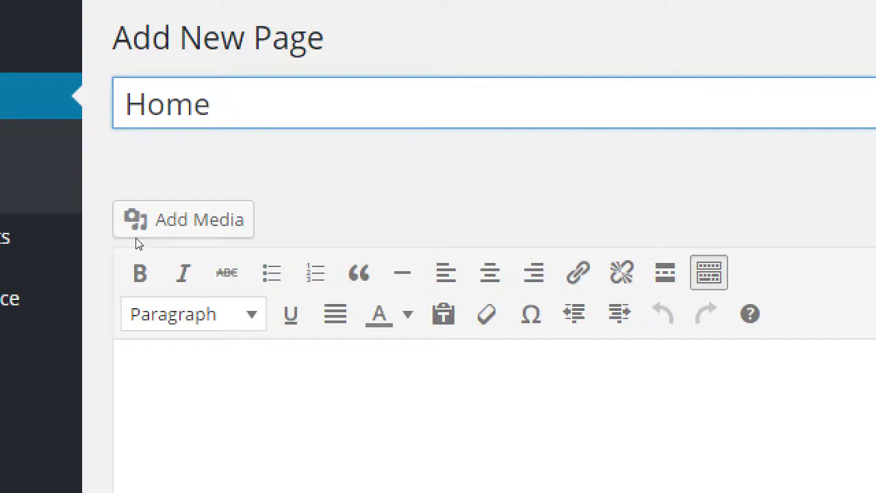
pyautogui.click(179, 388)
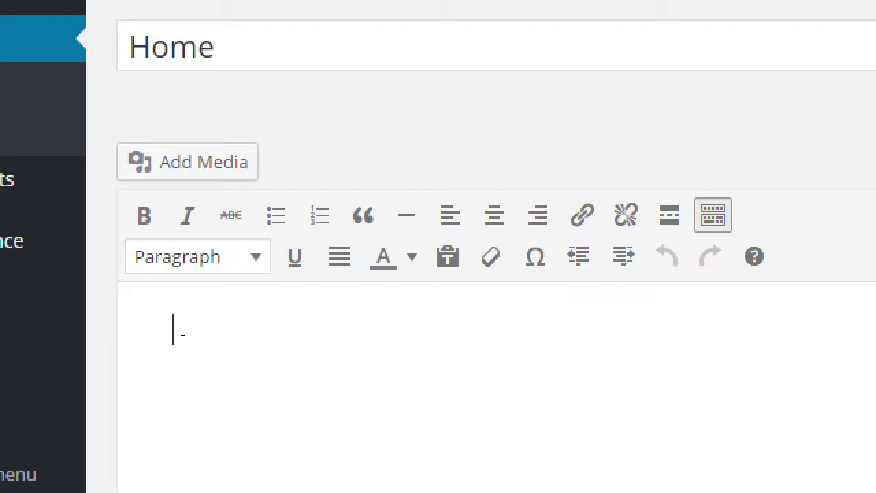
pyautogui.write('Hello and welcome to ')
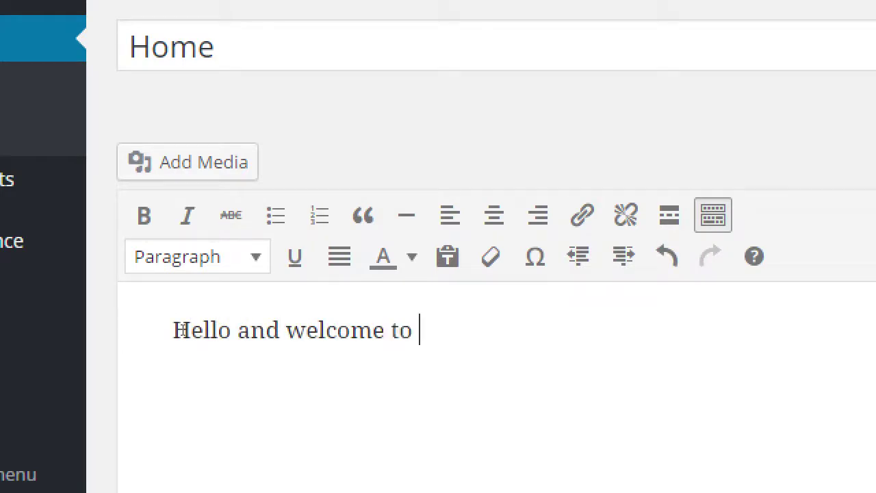
pyautogui.write('my site.')
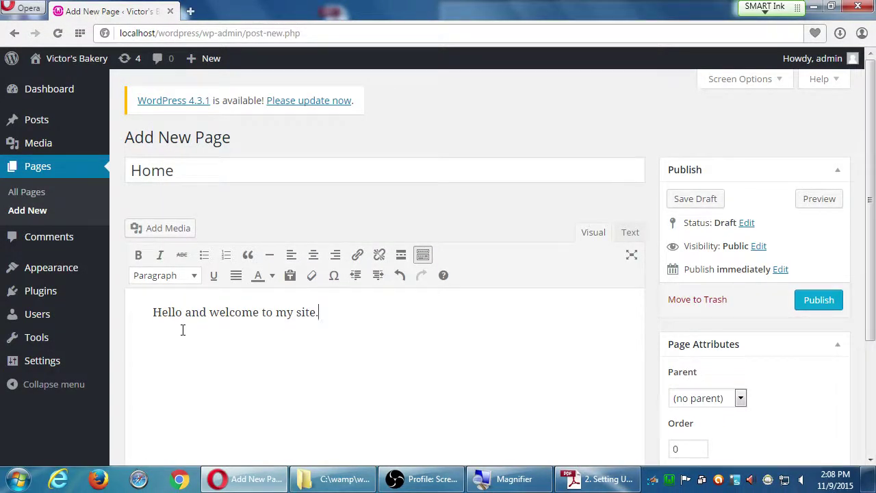
pyautogui.scroll(-3, 688, 267)
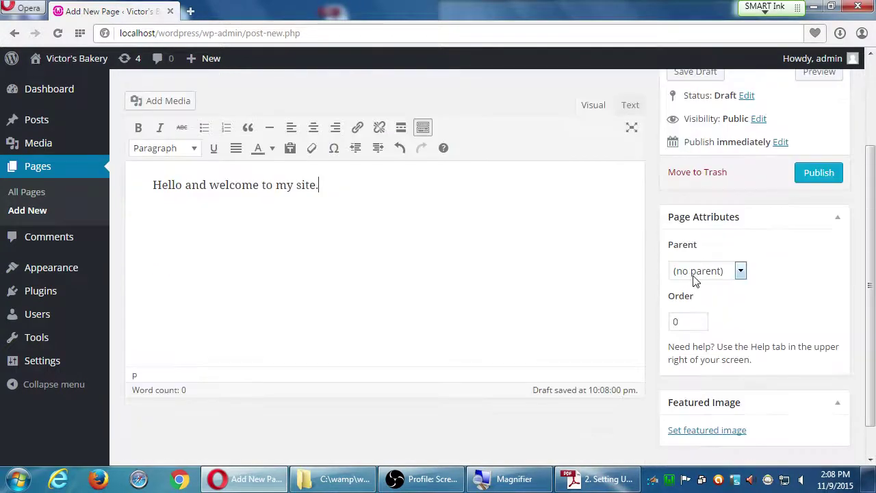
pyautogui.scroll(3, 678, 307)
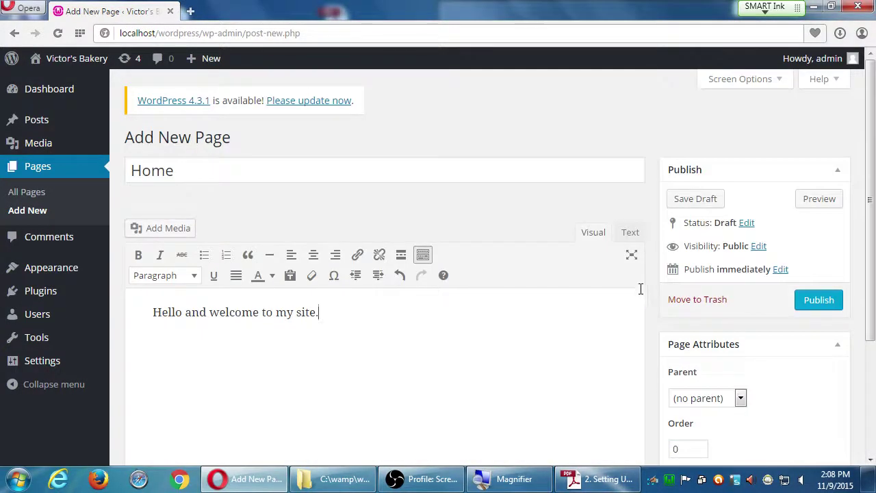
pyautogui.scroll(-1, 633, 253)
pyautogui.scroll(1, 620, 199)
pyautogui.click(800, 302)
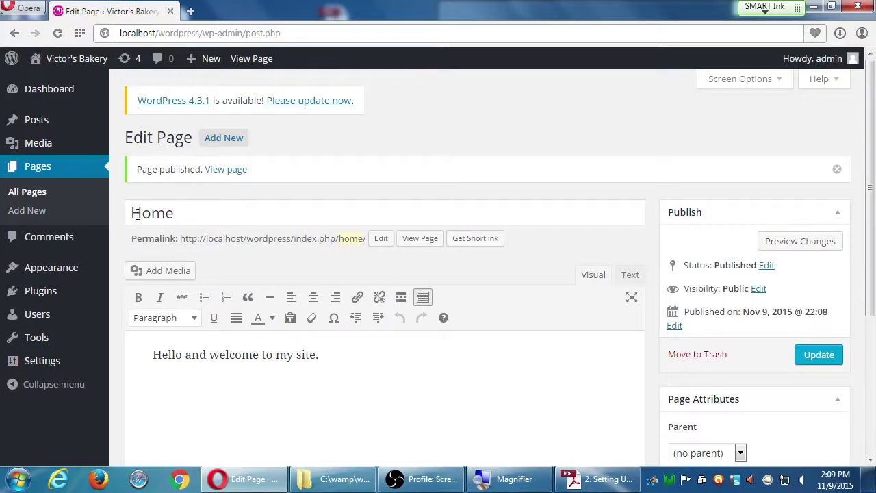
# Select the published Home page's title, then start another blank page from the admin bar's + New menu.
pyautogui.doubleClick(137, 214)
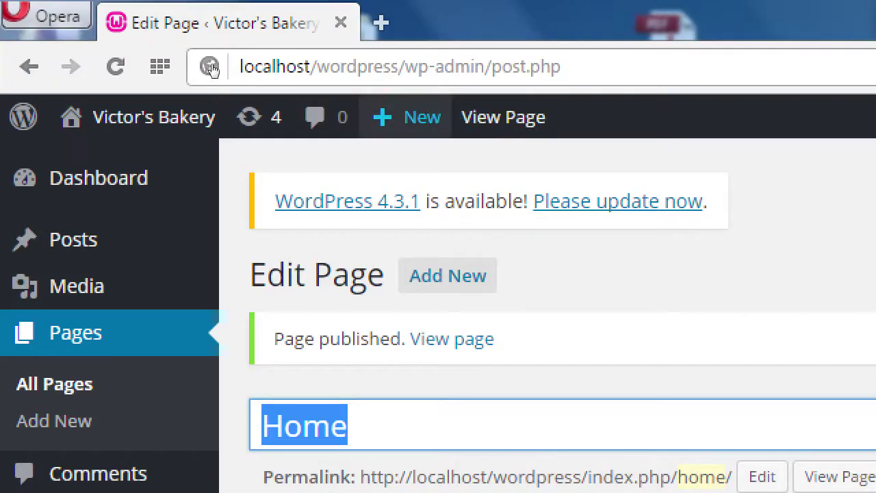
pyautogui.moveTo(408, 117)
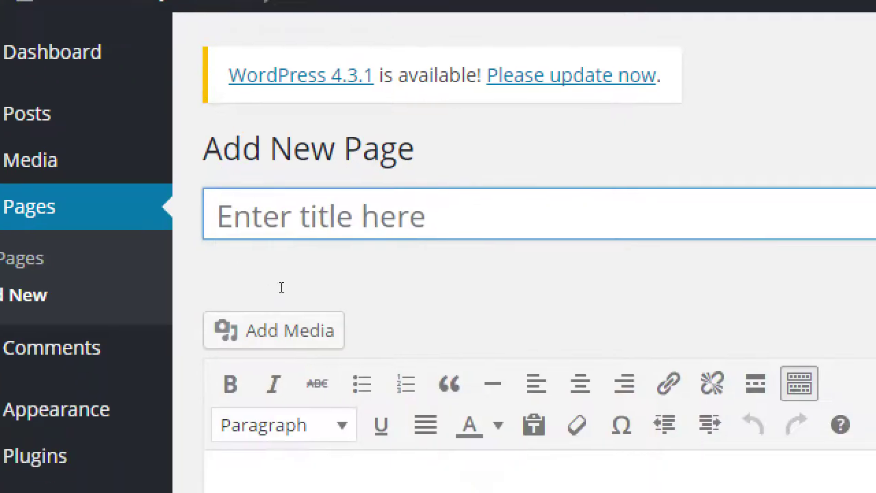
# Title the second page 'The Blog', add 'Welcome to the Blog!' as its body, and publish it.
pyautogui.press('shift')
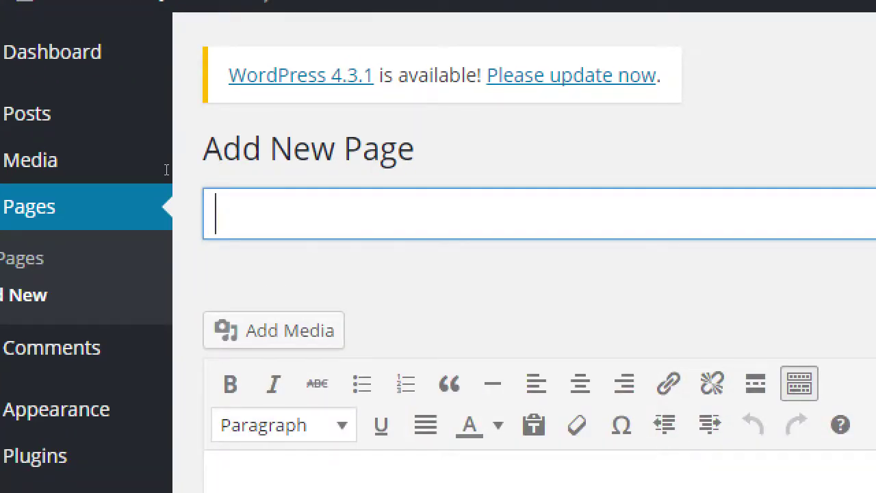
pyautogui.write('The Bl')
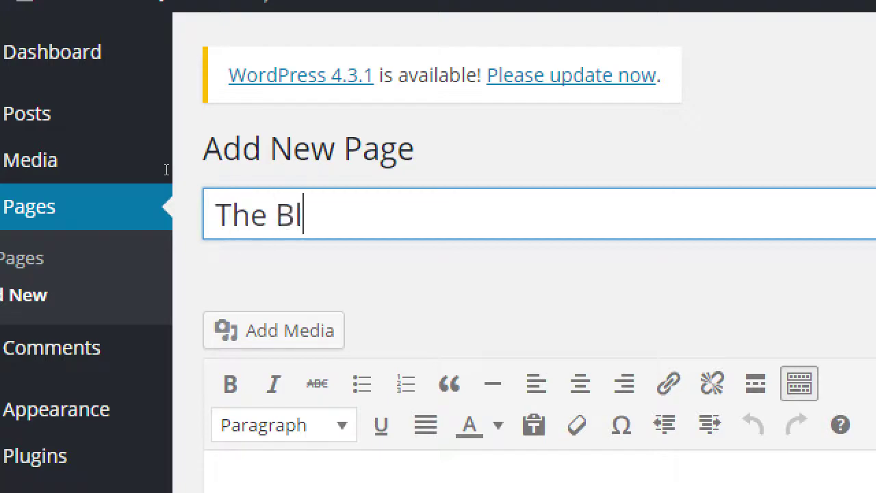
pyautogui.write('og')
pyautogui.press('Tab')
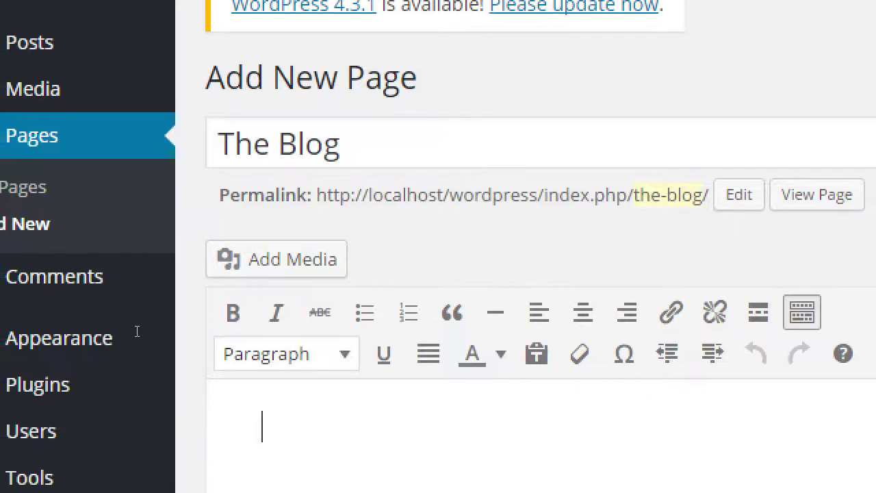
pyautogui.hotkey('shift', 'Tab')
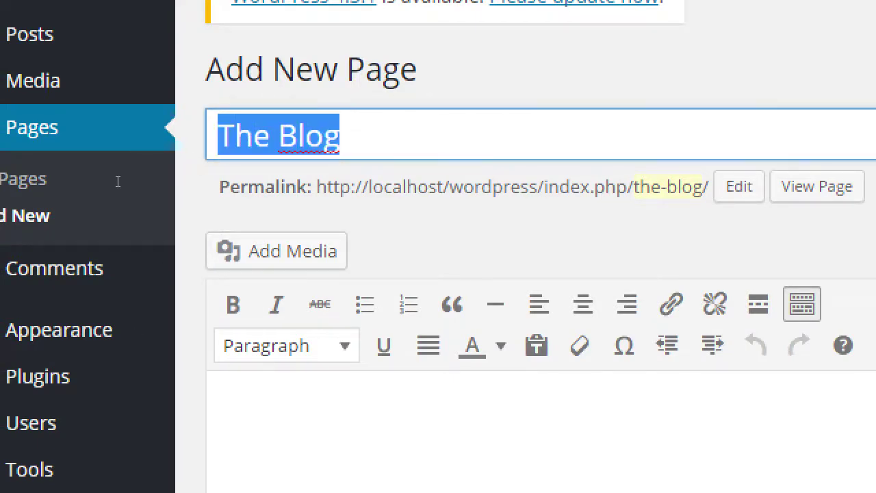
pyautogui.press('Right')
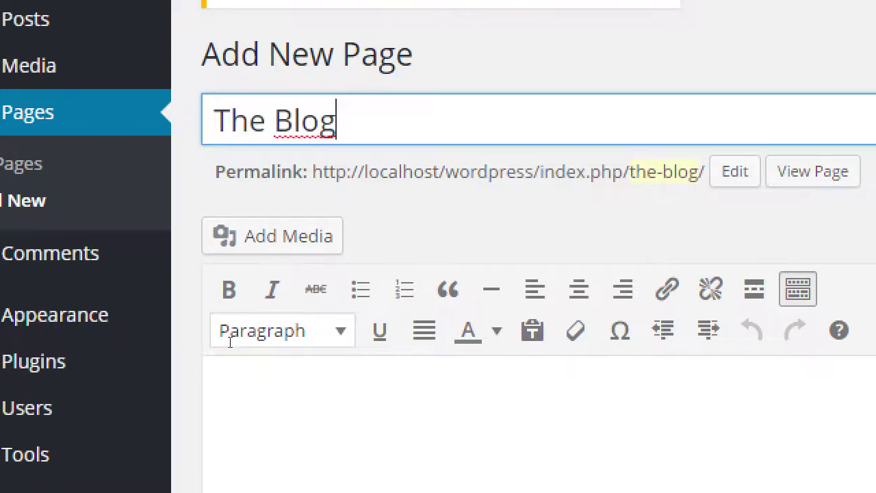
pyautogui.press('Tab')
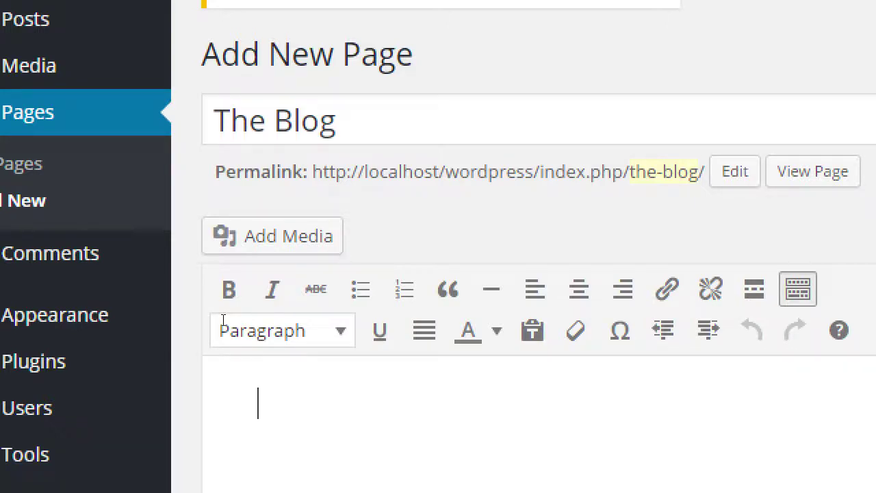
pyautogui.write('Welcome to the Blo')
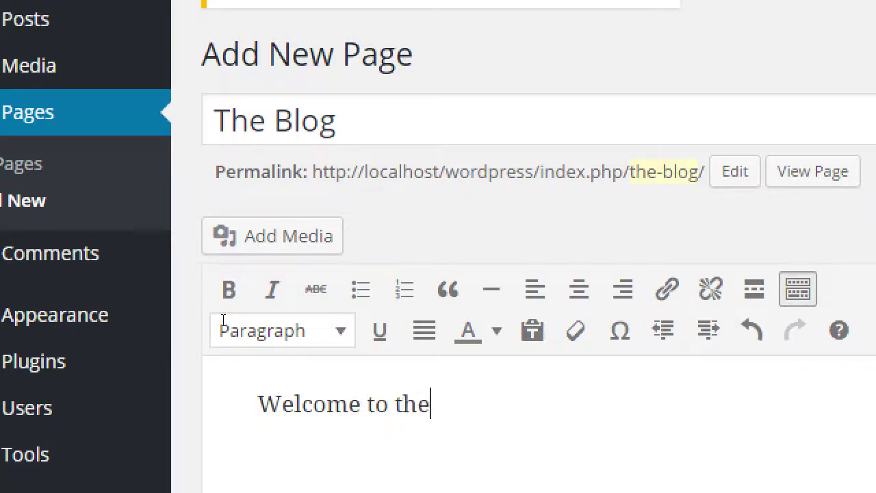
pyautogui.write('g!')
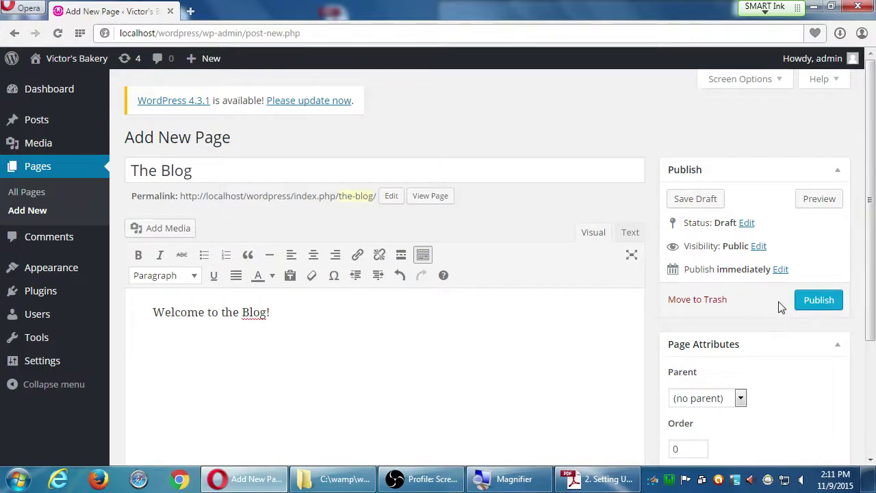
pyautogui.click(818, 304)
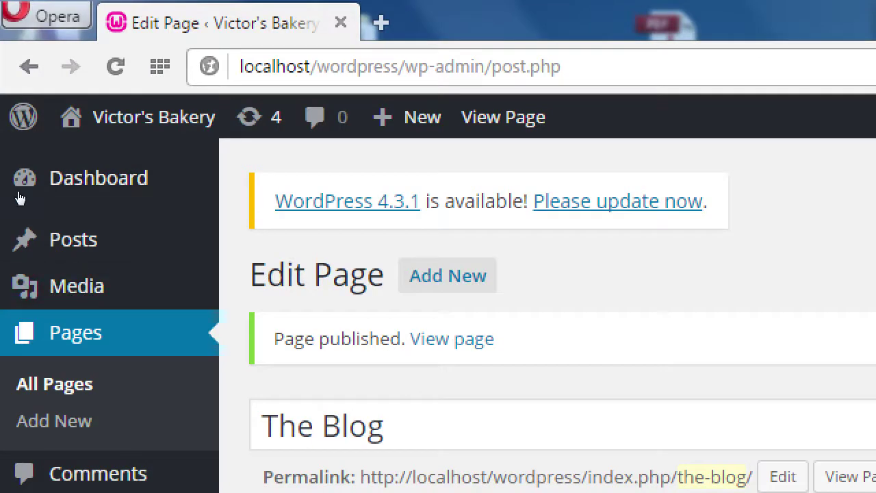
# Go to All Pages, which now lists Home, Sample Page and The Blog.
pyautogui.click(20, 385)
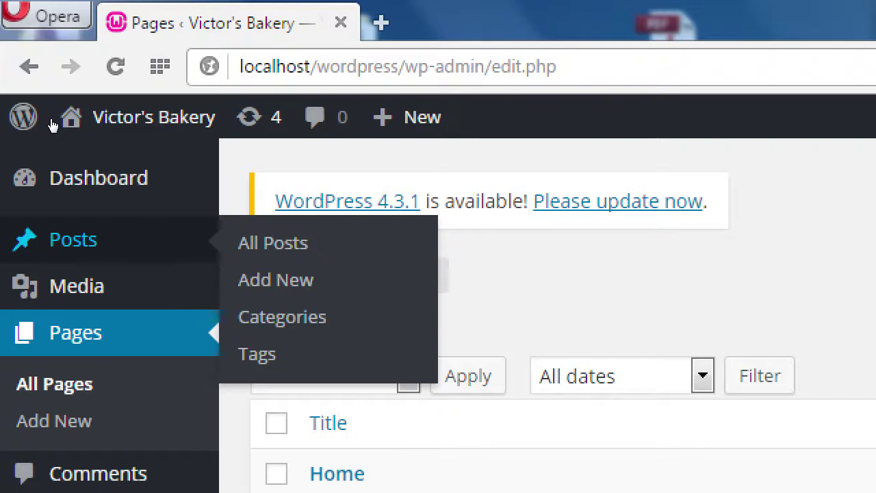
# Open All Posts, which lists Welcome to Victor's Bakery and Hello world!
pyautogui.press('Return')
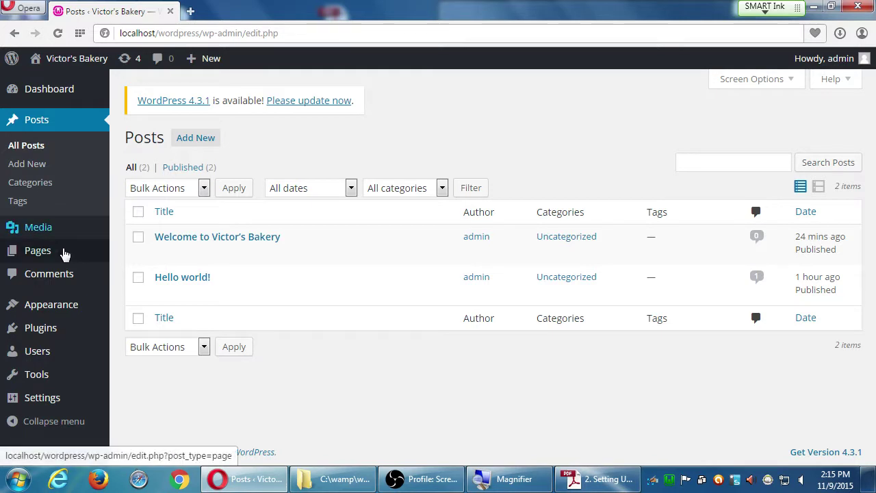
pyautogui.moveTo(59, 255)
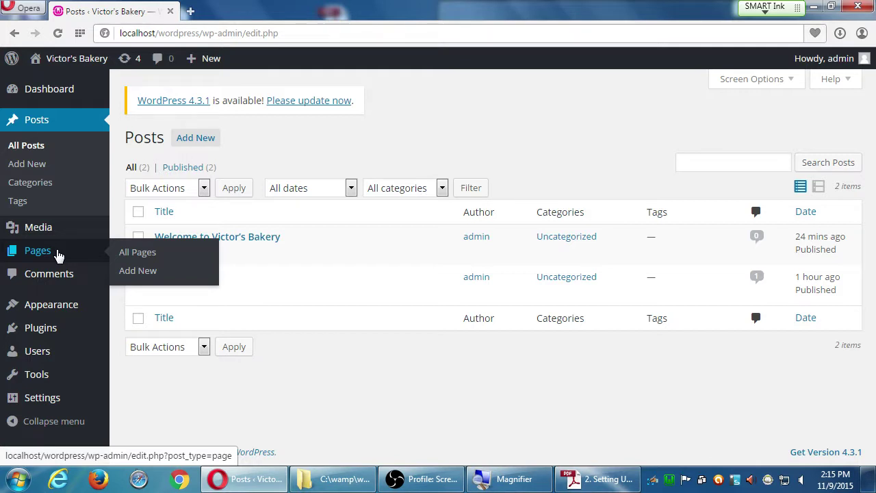
# Open the Pages list, then go to Settings > Reading.
pyautogui.click(58, 255)
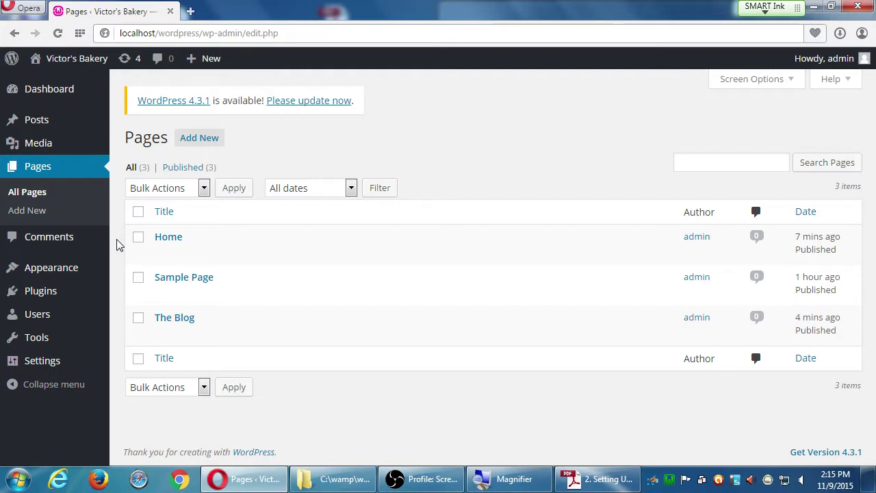
pyautogui.moveTo(37, 375)
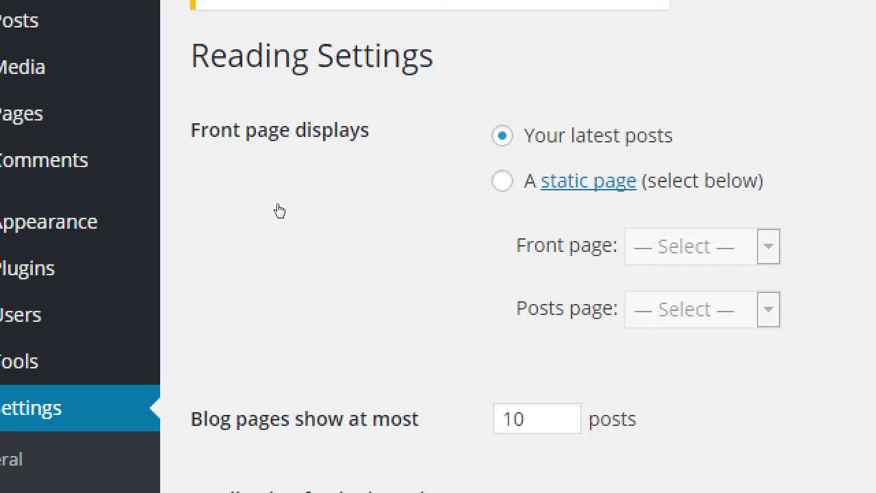
# Set the front page to a static page showing Home, with The Blog as posts page, and save.
pyautogui.press('Down')
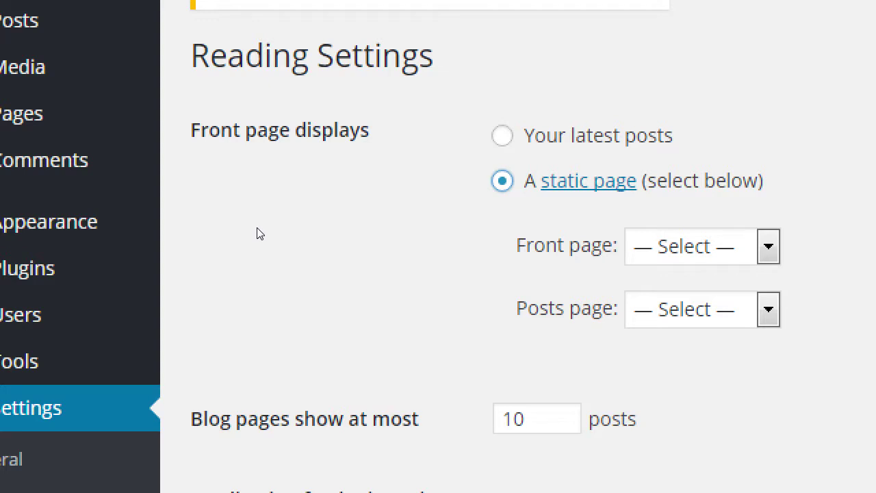
pyautogui.press('Tab')
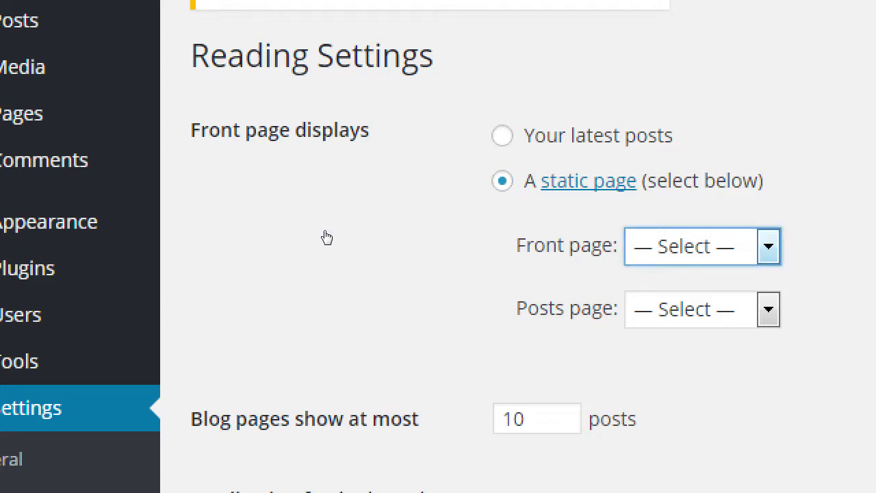
pyautogui.hotkey('alt', 'Down')
pyautogui.press('Down')
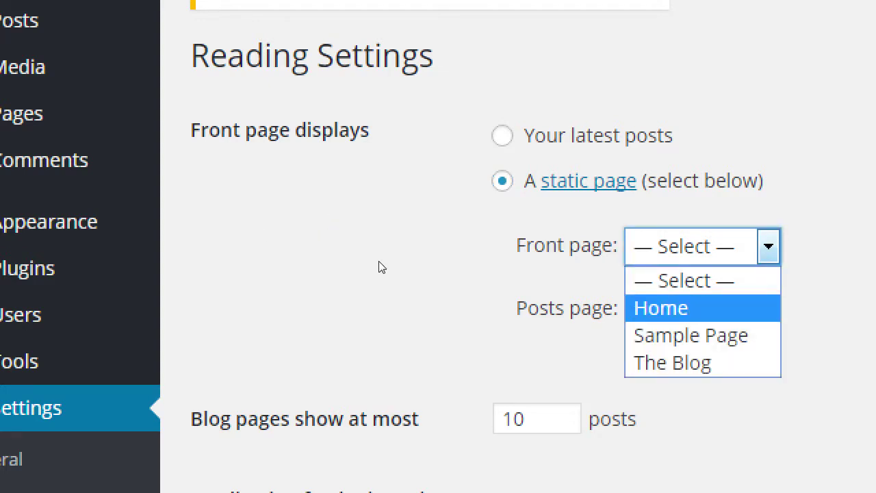
pyautogui.press('Return')
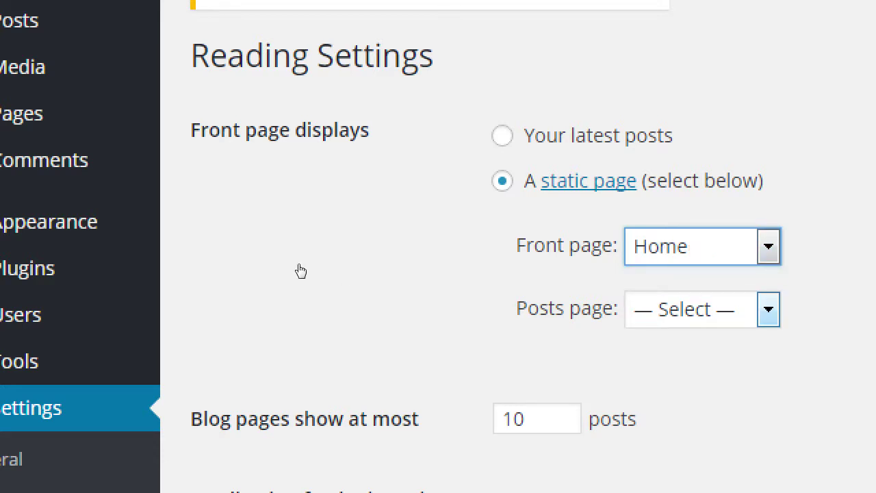
pyautogui.press('Tab')
pyautogui.hotkey('alt', 'Down')
pyautogui.press('Down')
pyautogui.press('Down')
pyautogui.press('Down')
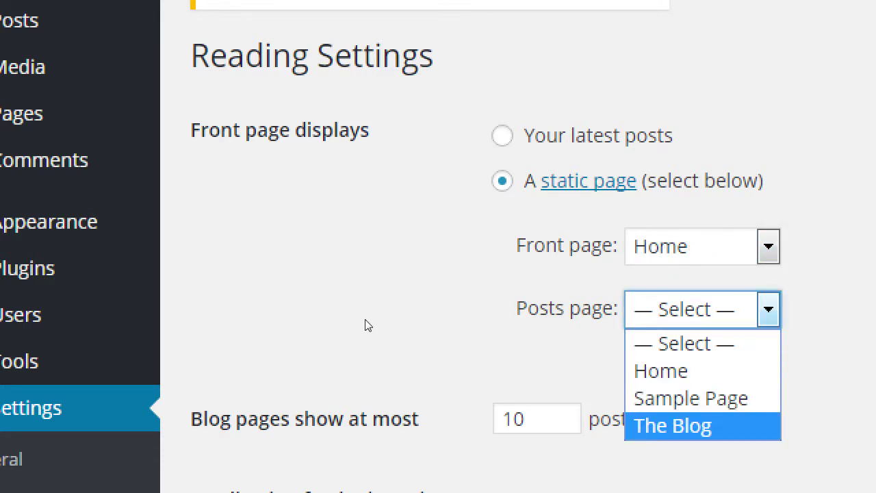
pyautogui.press('Return')
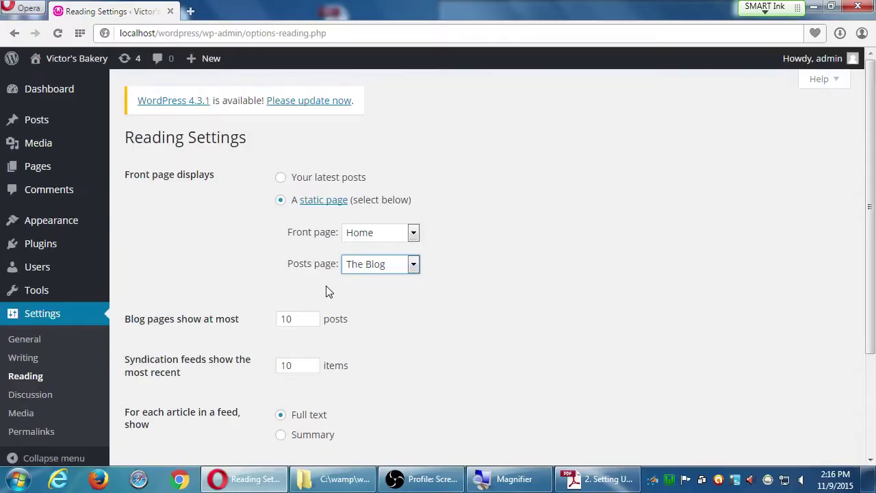
pyautogui.scroll(-2, 556, 234)
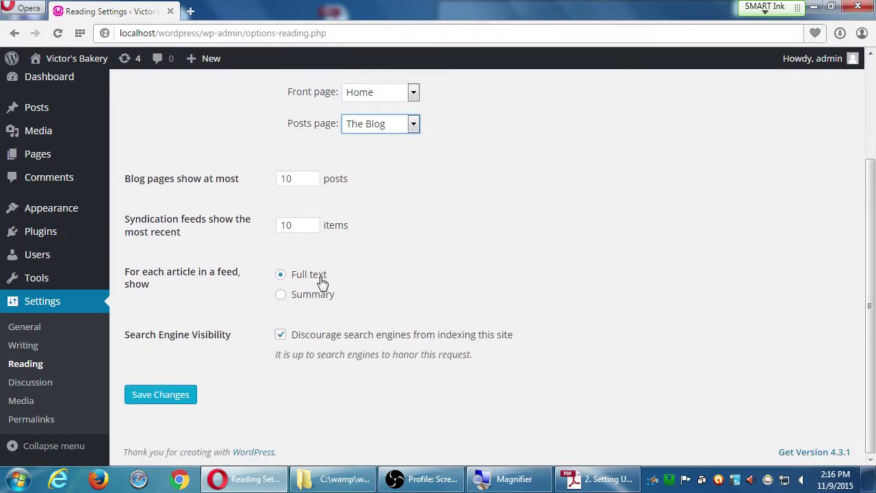
pyautogui.click(159, 396)
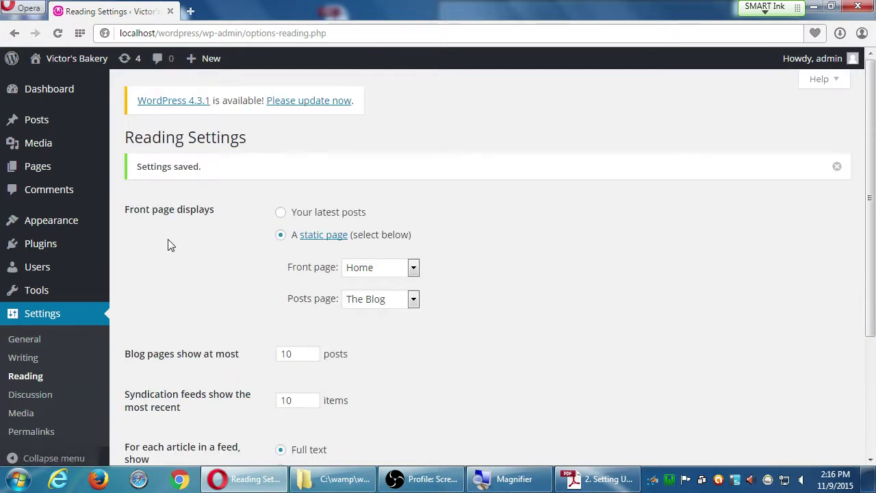
pyautogui.moveTo(89, 71)
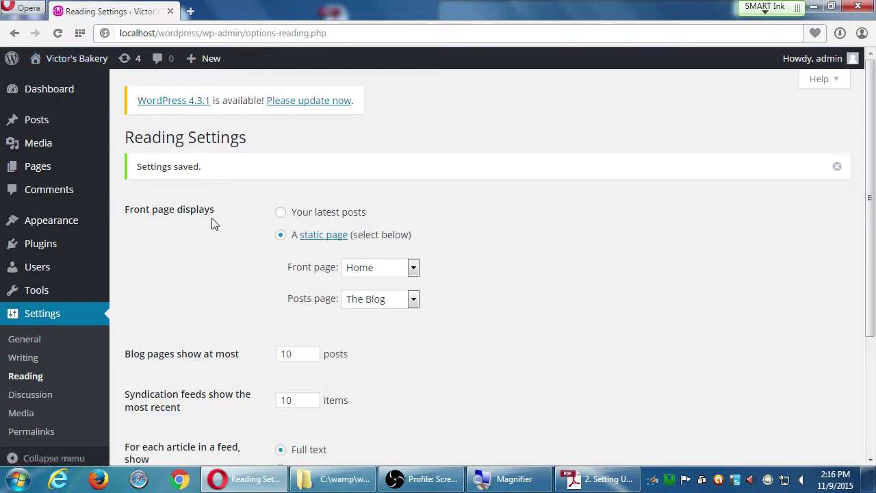
# Visit the live Victor's Bakery site, then return to the admin Dashboard.
pyautogui.click(77, 59)
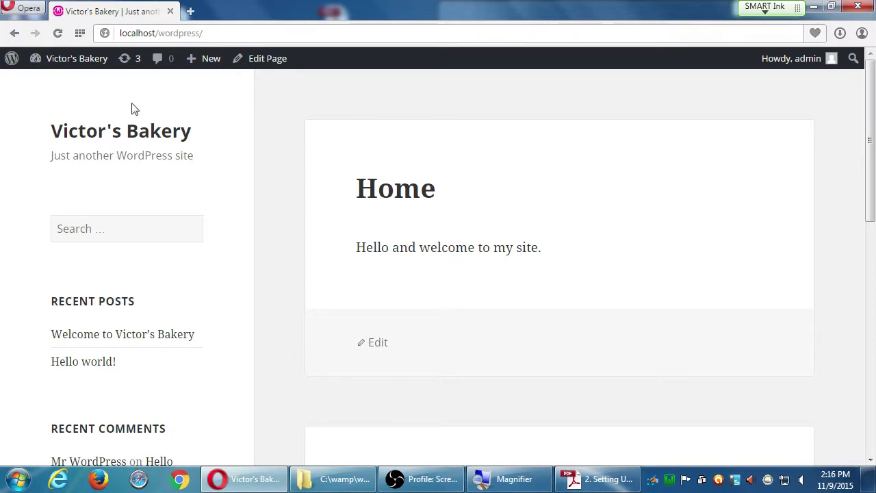
pyautogui.click(94, 63)
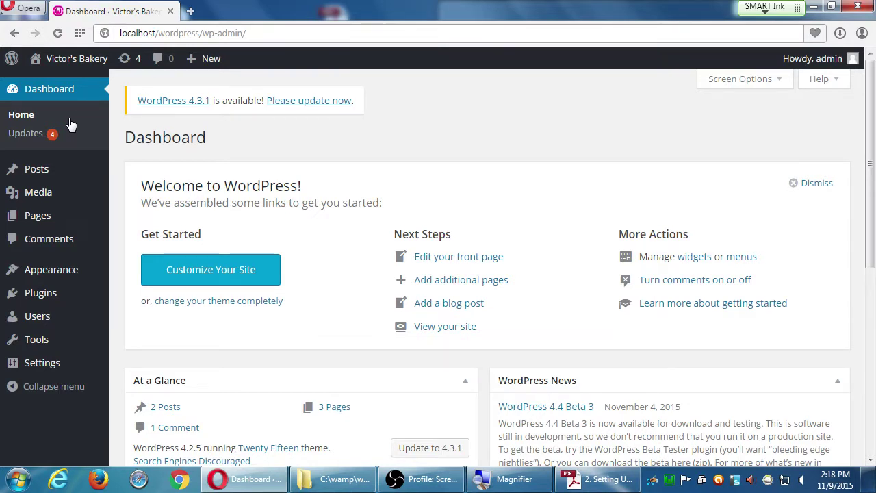
# Visit the Victor's Bakery site and scroll through the Home front page's welcome text.
pyautogui.click(73, 58)
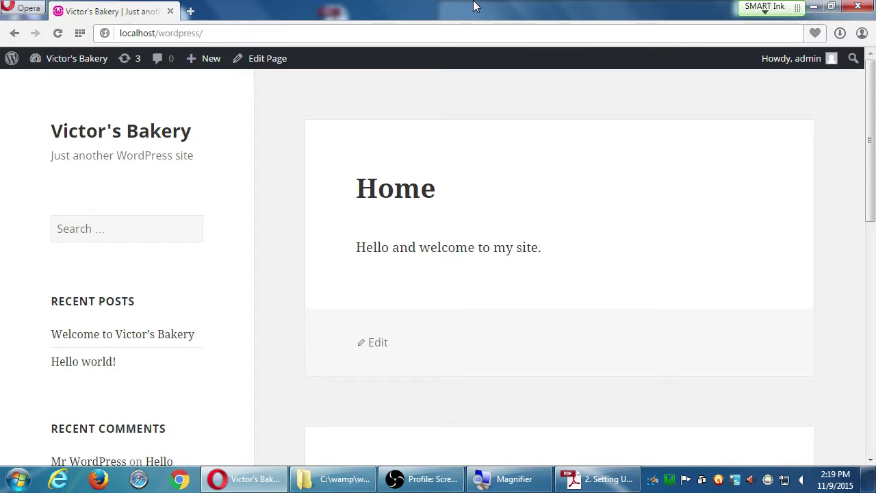
pyautogui.scroll(-7, 101, 293)
pyautogui.scroll(5, 80, 283)
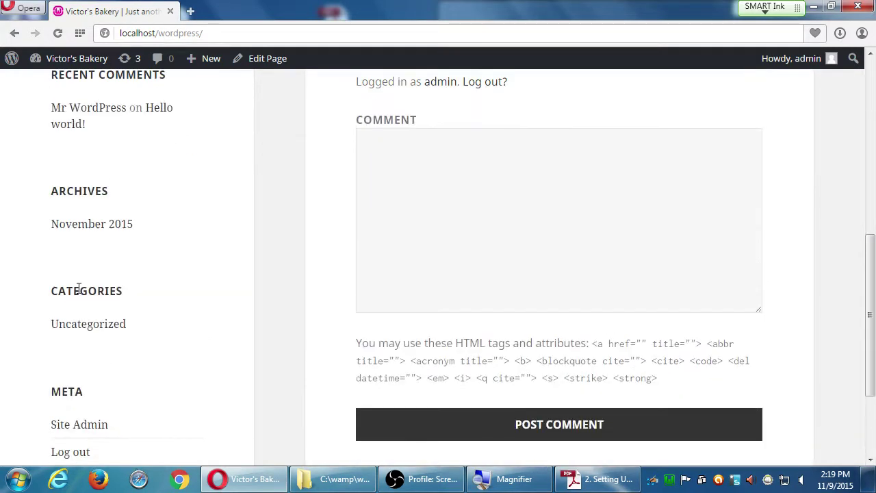
pyautogui.scroll(3, 80, 279)
pyautogui.scroll(-1, 75, 270)
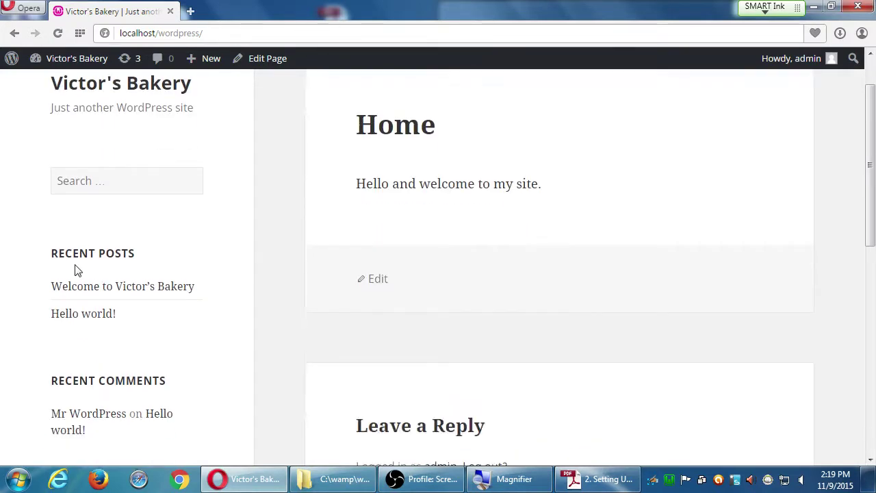
pyautogui.scroll(1, 76, 270)
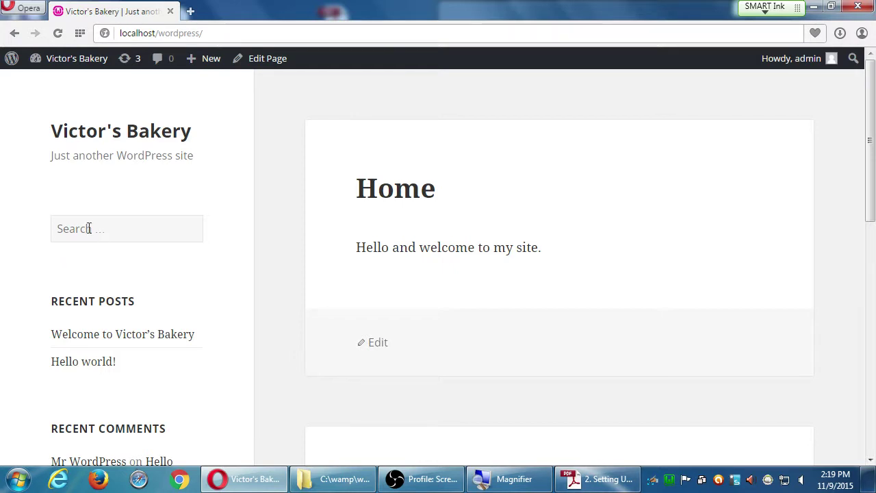
# Return to the Dashboard and open Appearance > Menus.
pyautogui.moveTo(57, 62)
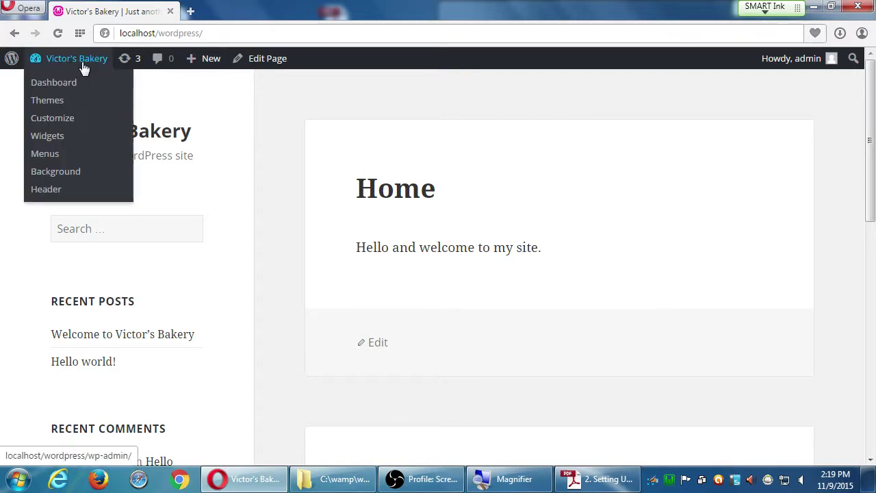
pyautogui.click(66, 83)
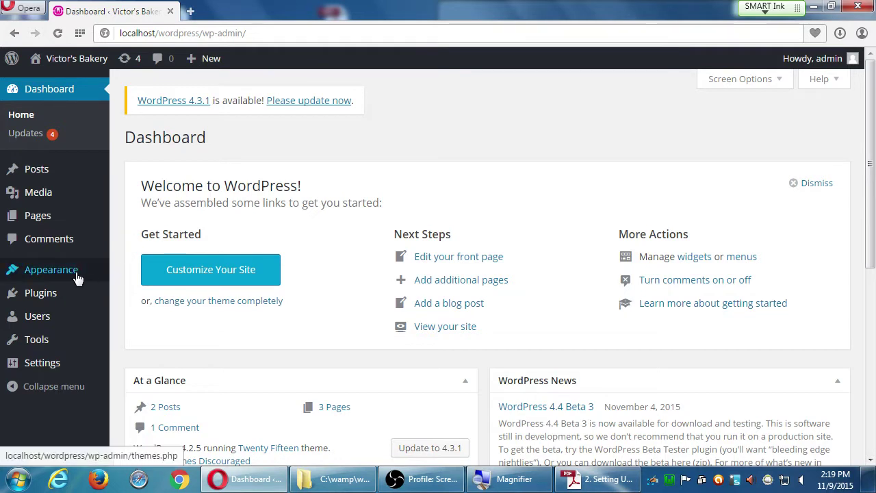
pyautogui.moveTo(77, 277)
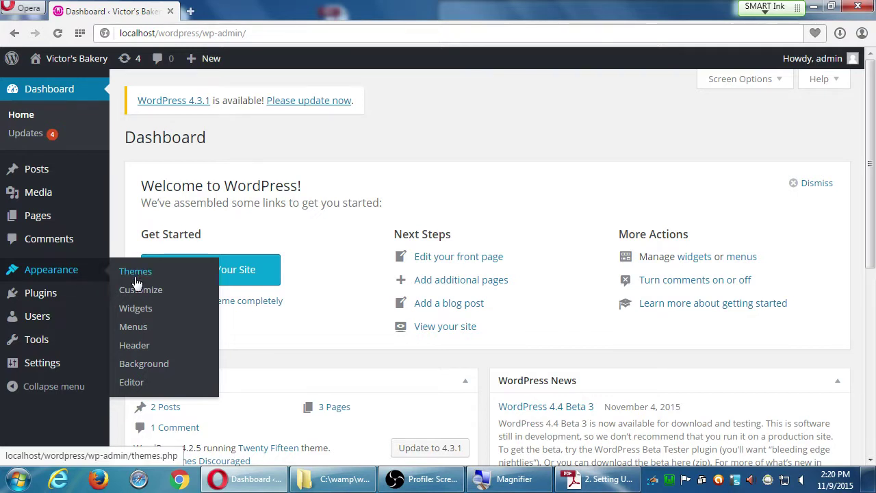
pyautogui.click(141, 328)
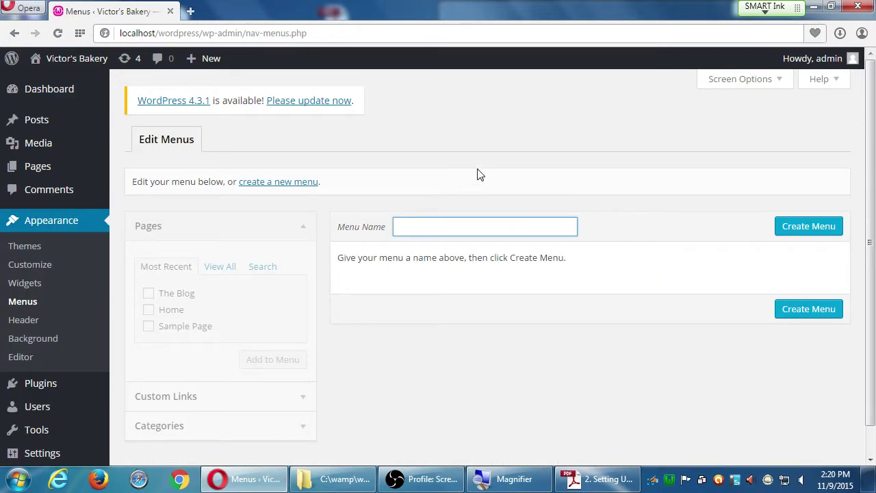
pyautogui.scroll(-1, 504, 164)
pyautogui.scroll(1, 503, 164)
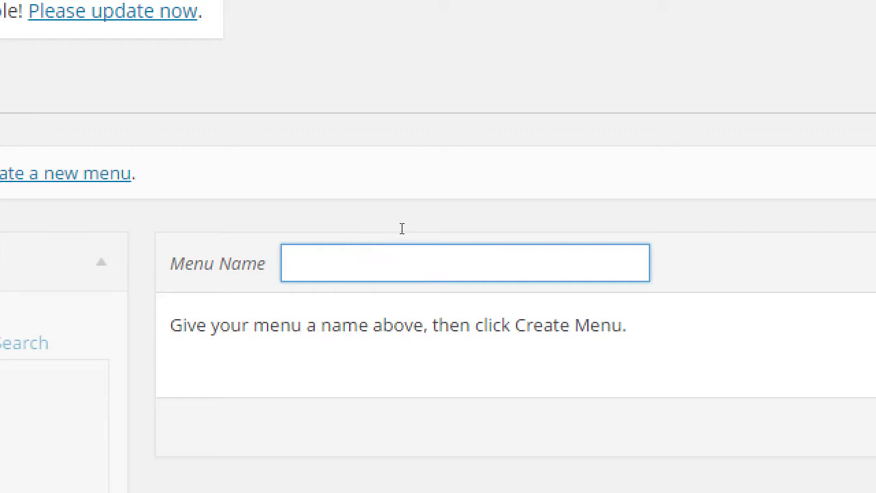
# Create an empty menu named 'Main Menu' and review its Menu Settings and Theme locations.
pyautogui.write('Main Menu')
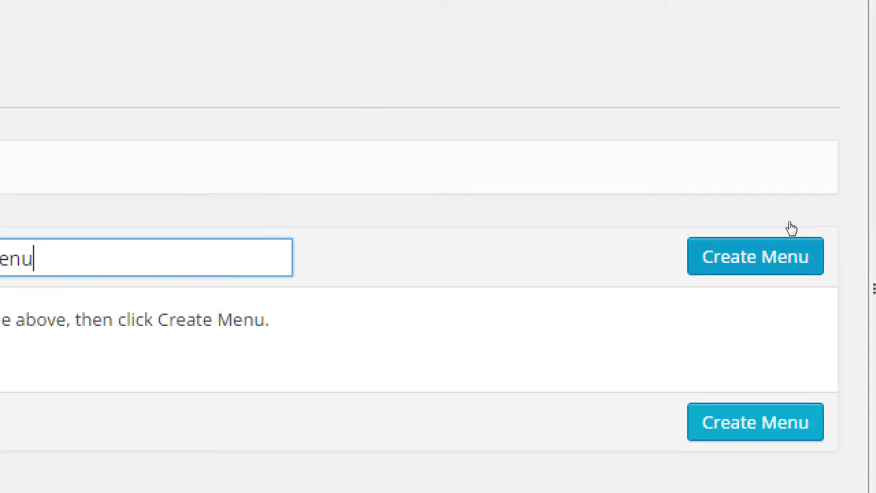
pyautogui.press('Tab')
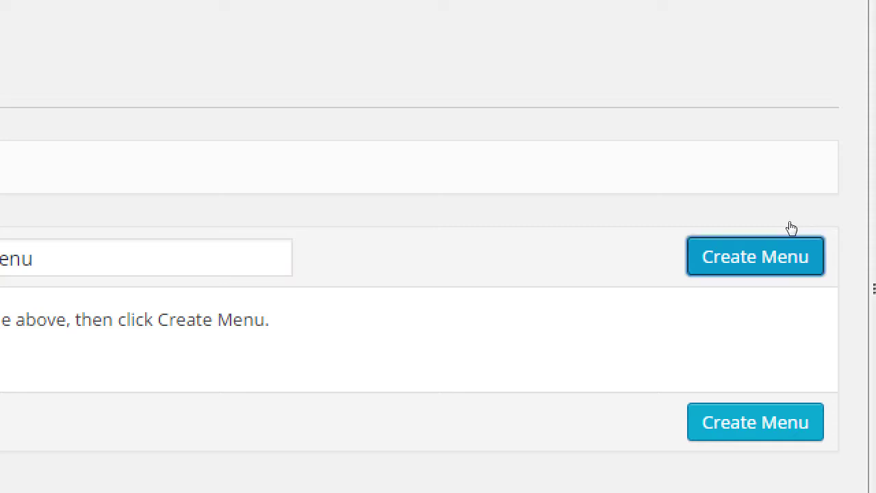
pyautogui.press('Return')
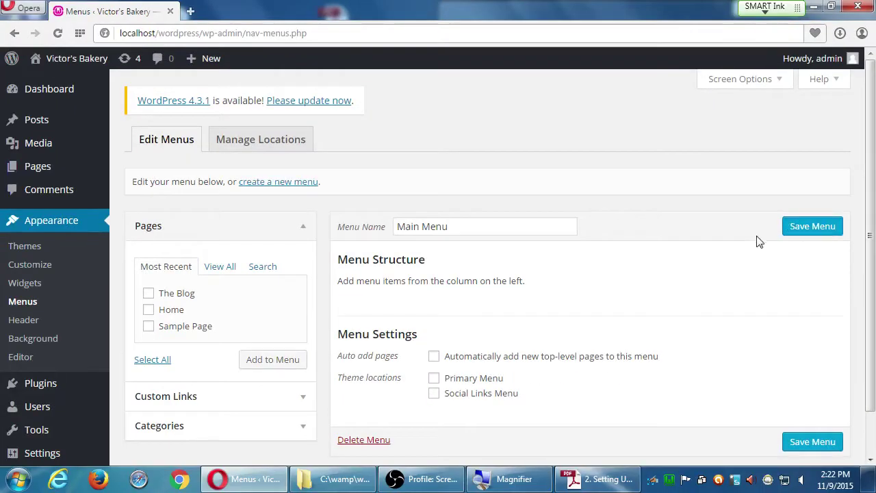
pyautogui.scroll(-1, 610, 303)
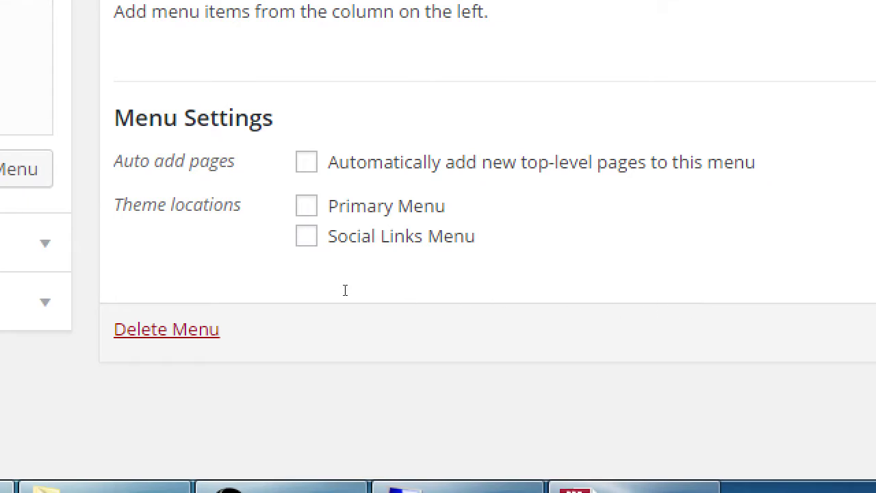
pyautogui.moveTo(341, 286); pyautogui.dragTo(413, 281)
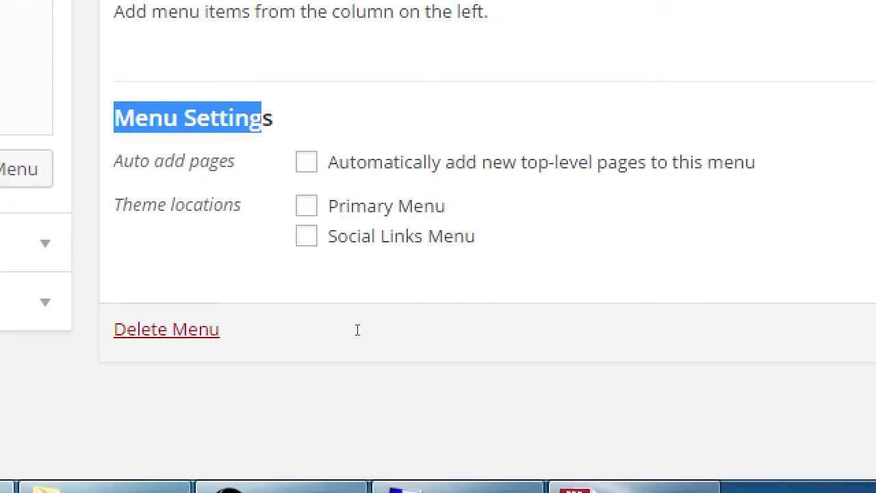
pyautogui.moveTo(346, 332); pyautogui.dragTo(379, 329)
pyautogui.click(381, 329)
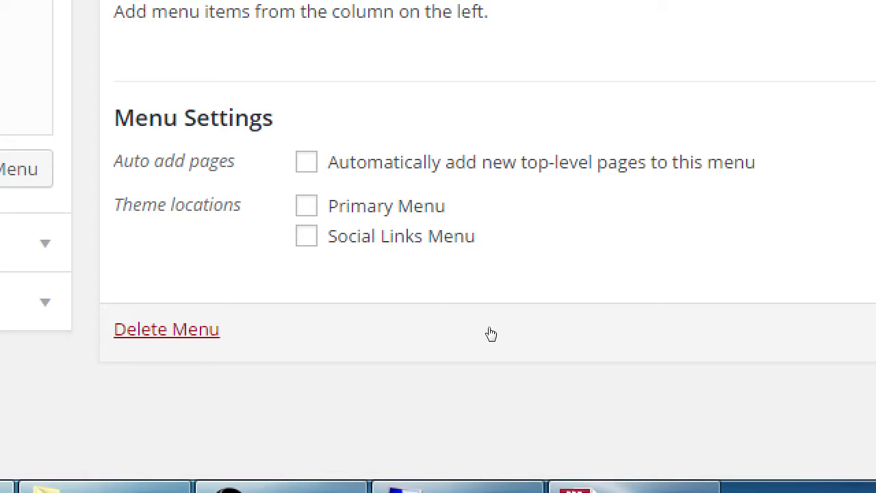
# Tick the Primary Menu theme location for Main Menu.
pyautogui.hotkey('shift', 'Right')
pyautogui.hotkey('shift', 'Right')
pyautogui.hotkey('shift', 'Right')
pyautogui.hotkey('shift', 'Right')
pyautogui.hotkey('shift', 'Right')
pyautogui.hotkey('shift', 'Right')
pyautogui.hotkey('shift', 'Right')
pyautogui.hotkey('shift', 'Right')
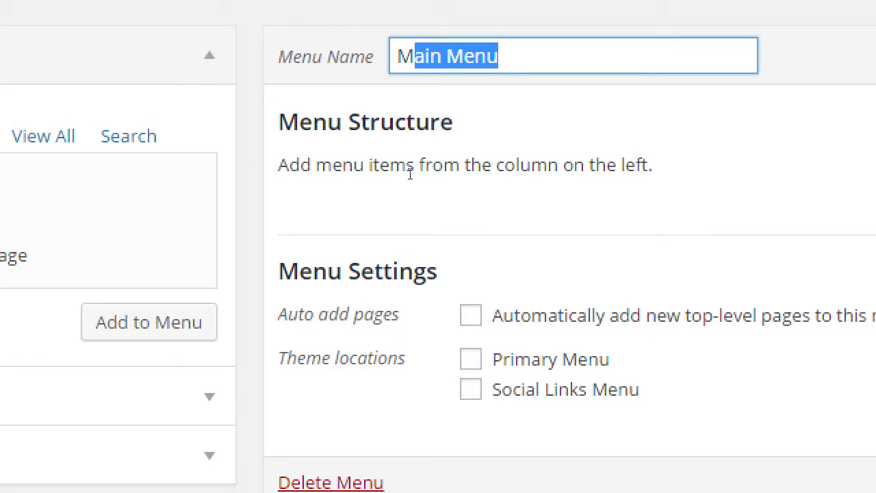
pyautogui.press('Left')
pyautogui.press('Right')
pyautogui.press('End')
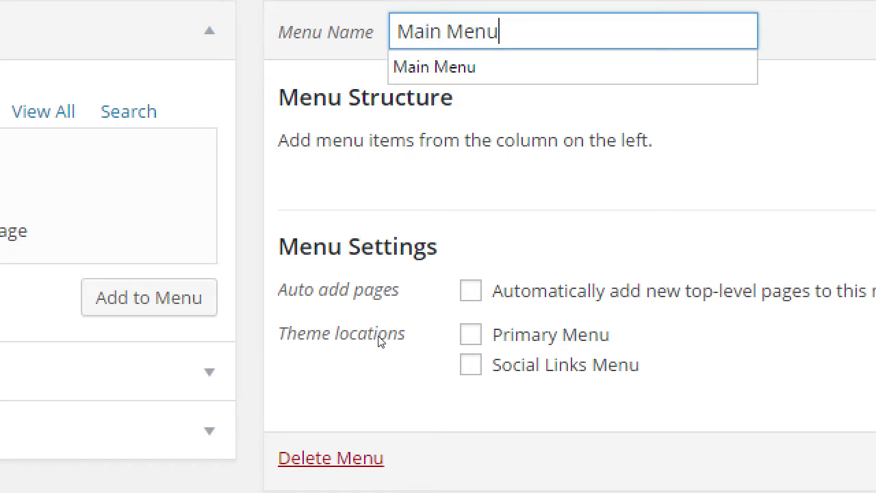
pyautogui.click(437, 336)
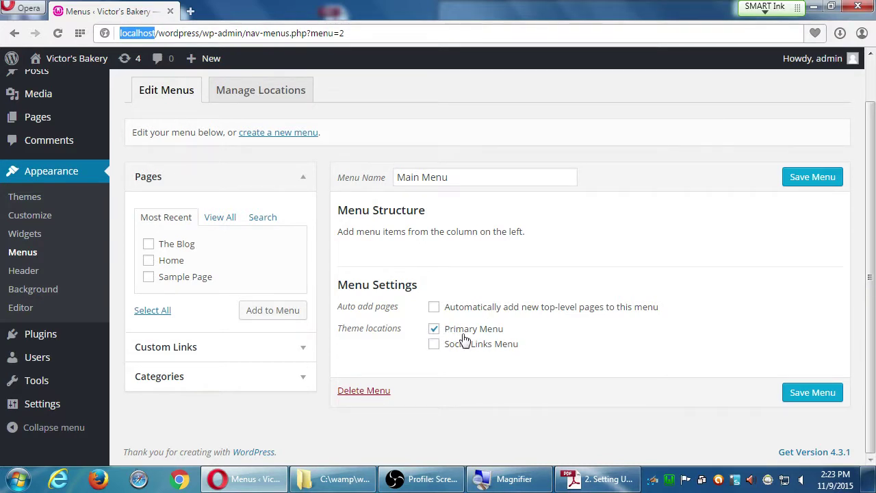
# Save Main Menu with its Primary Menu location and confirm the update notice.
pyautogui.click(815, 393)
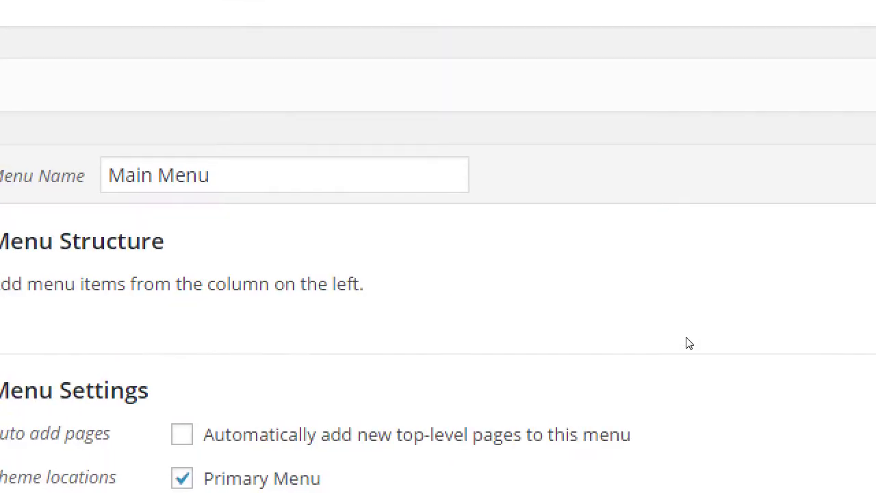
pyautogui.hotkey('ctrl', 'shift', 'Left')
pyautogui.hotkey('ctrl', 'shift', 'Left')
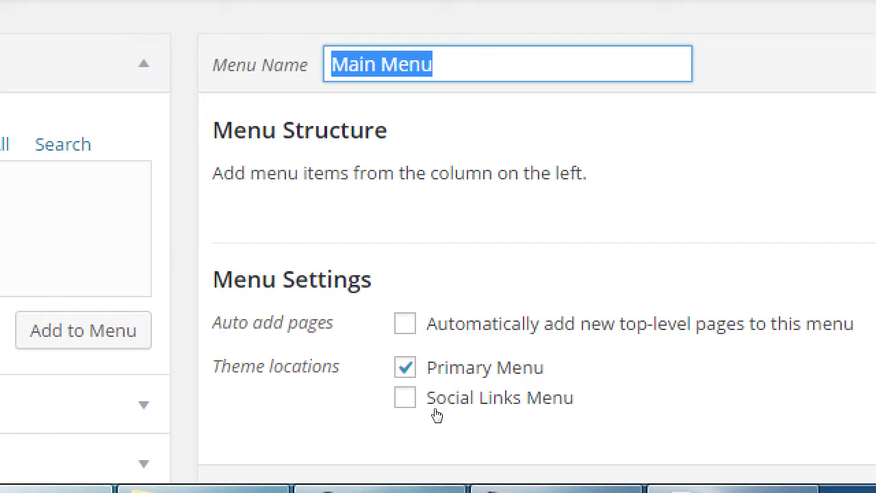
pyautogui.moveTo(354, 308); pyautogui.dragTo(463, 302)
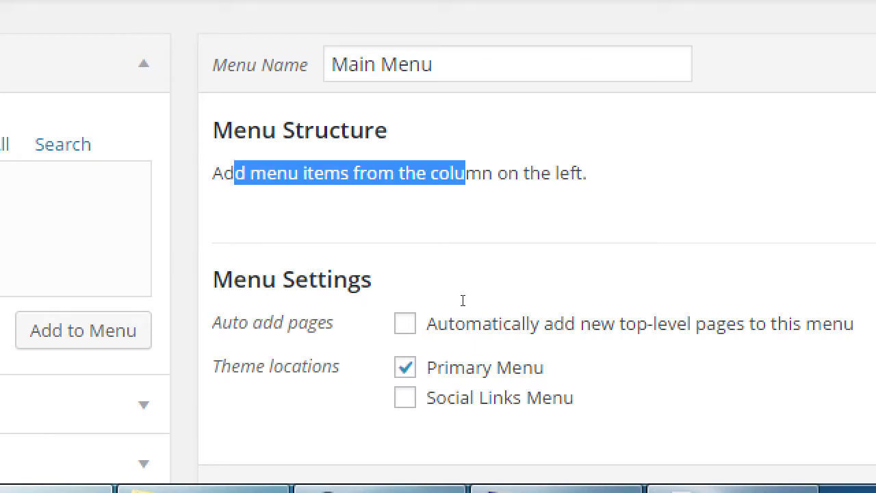
pyautogui.click(492, 305)
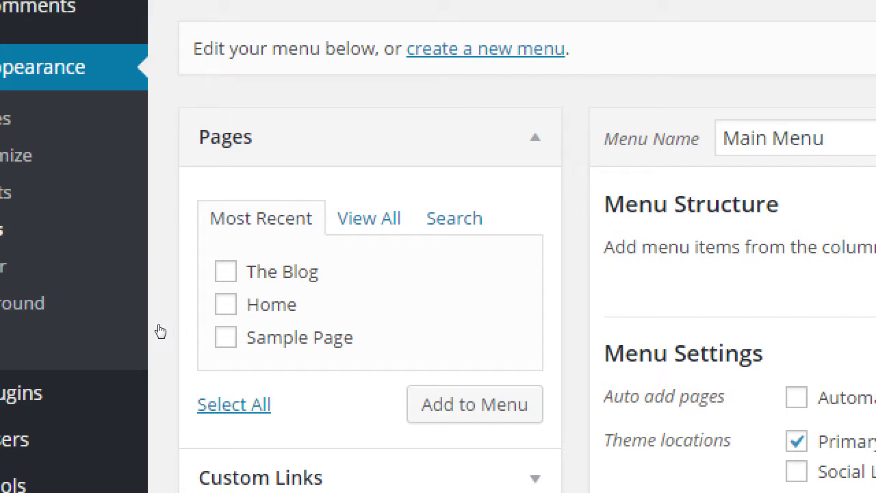
# Add The Blog and Home pages to Main Menu and save the menu.
pyautogui.press('space')
pyautogui.press('Tab')
pyautogui.press('space')
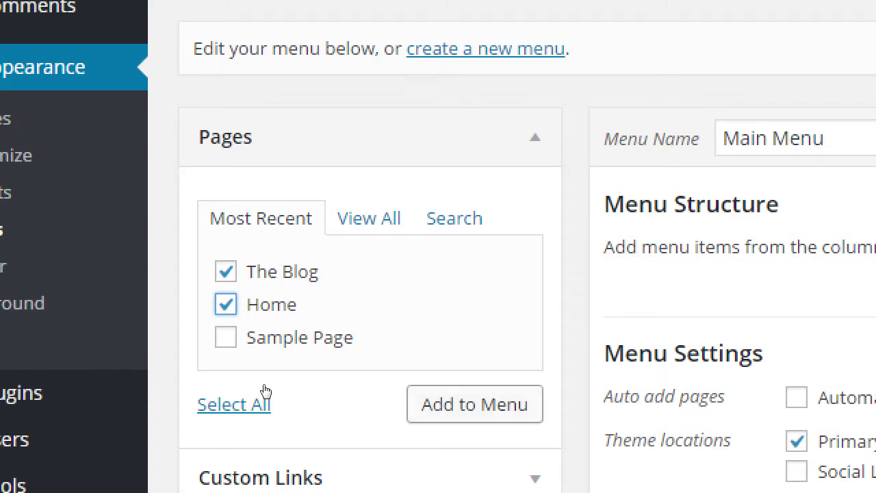
pyautogui.press('Tab')
pyautogui.press('Tab')
pyautogui.press('Tab')
pyautogui.press('Return')
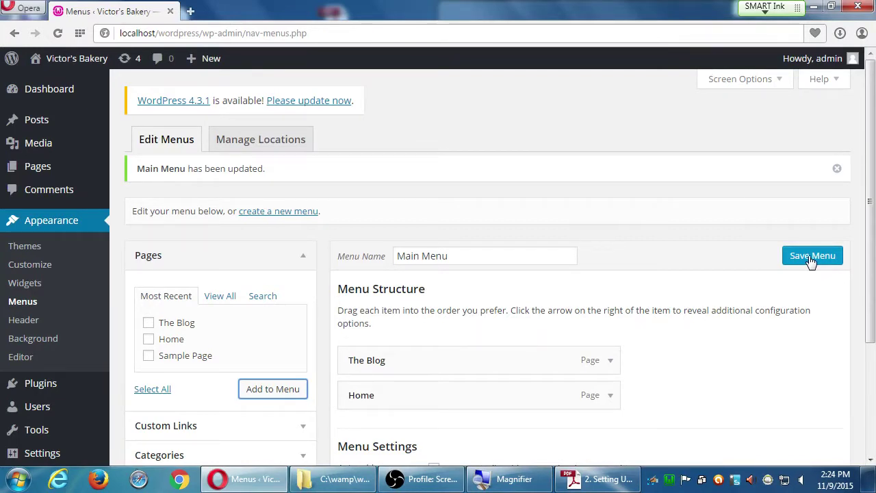
pyautogui.click(811, 259)
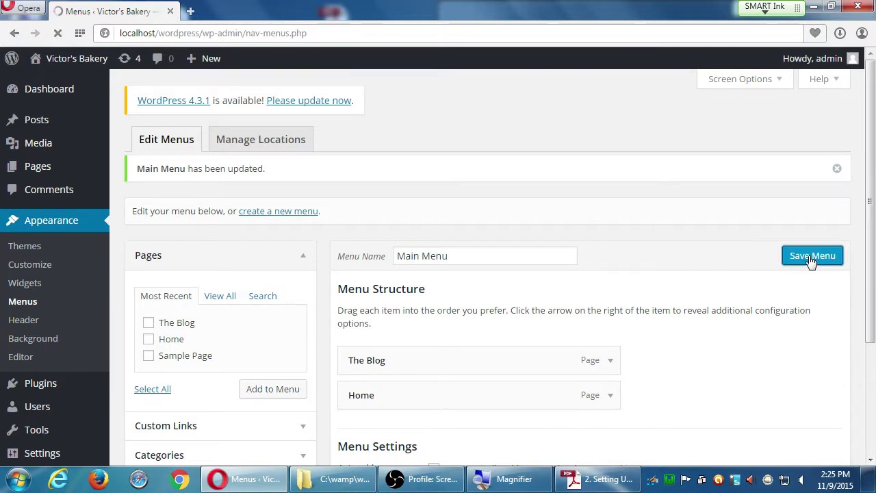
pyautogui.moveTo(84, 63)
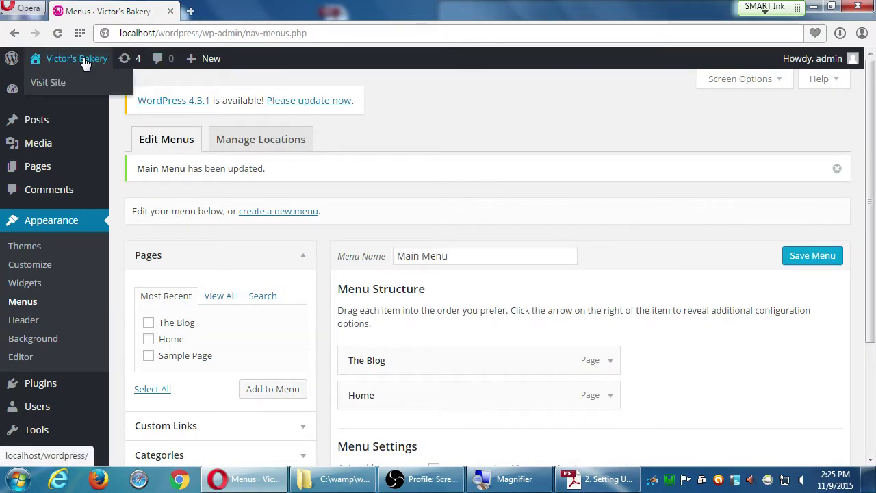
# Open the live Victor's Bakery site and view The Blog page.
pyautogui.click(83, 58)
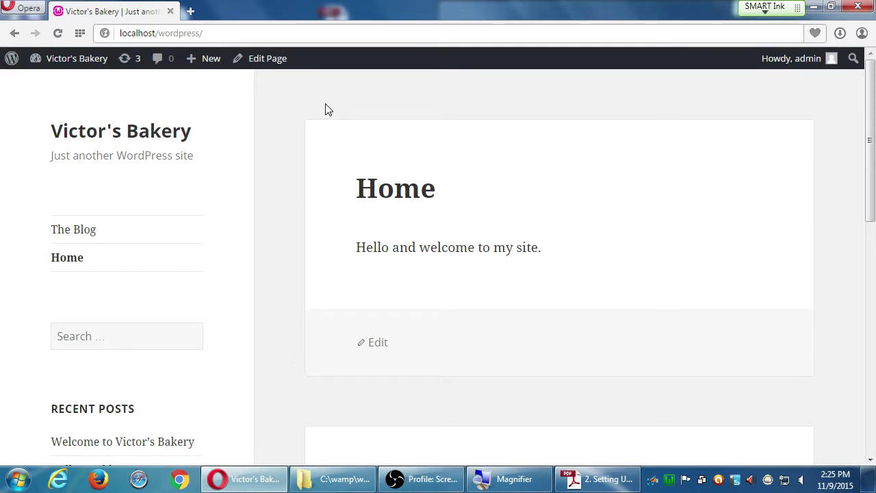
pyautogui.click(89, 233)
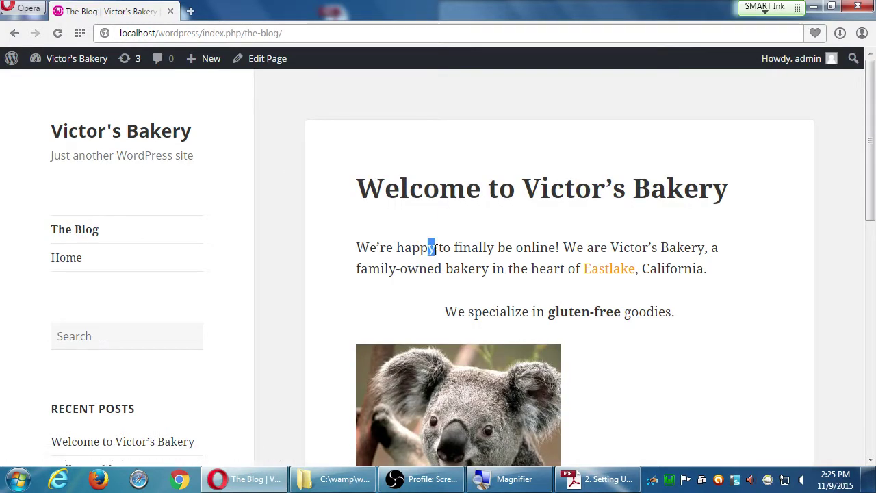
pyautogui.moveTo(428, 247); pyautogui.dragTo(496, 296)
pyautogui.scroll(-7, 495, 296)
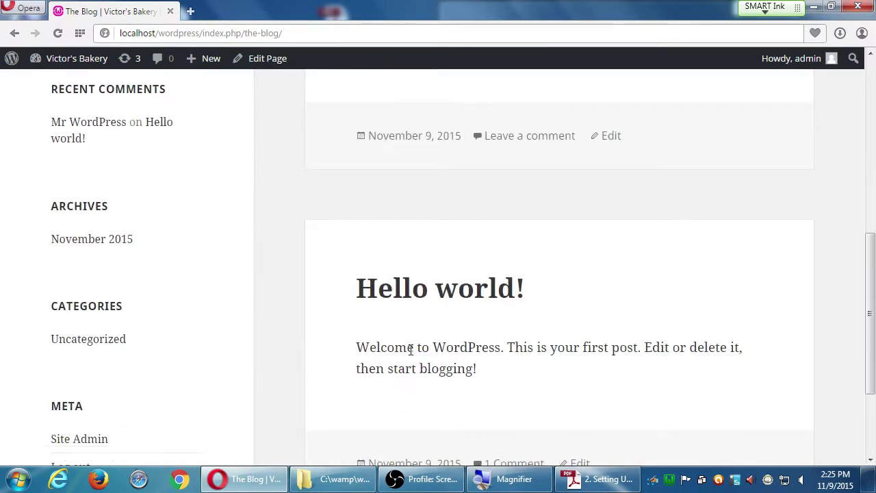
pyautogui.moveTo(415, 347); pyautogui.dragTo(449, 390)
pyautogui.scroll(8, 450, 390)
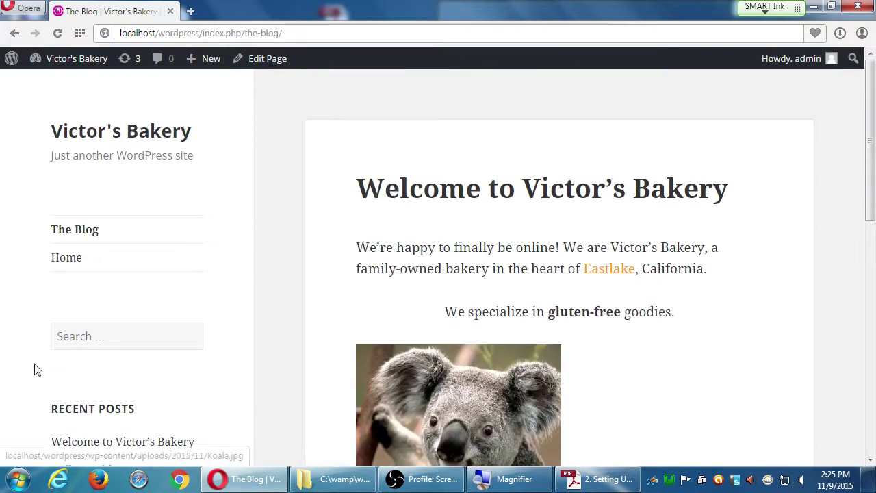
# Switch between the Home and The Blog pages using the sidebar menu links.
pyautogui.click(62, 259)
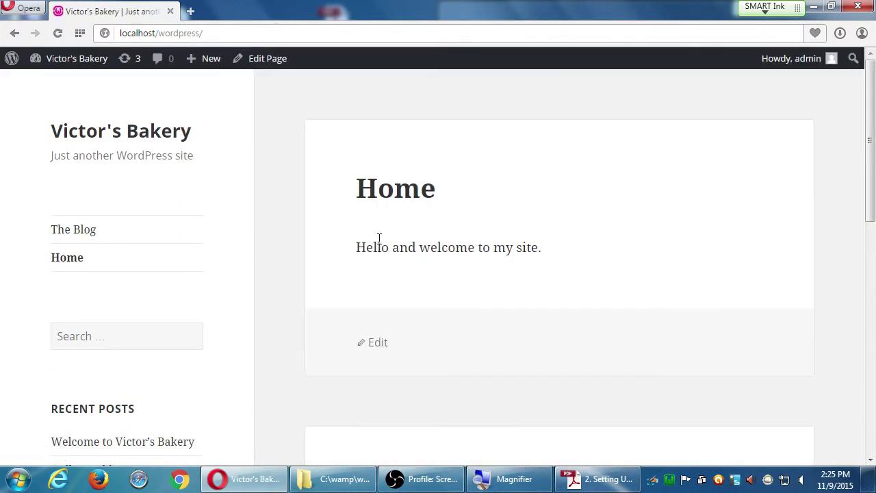
pyautogui.scroll(-3, 383, 241)
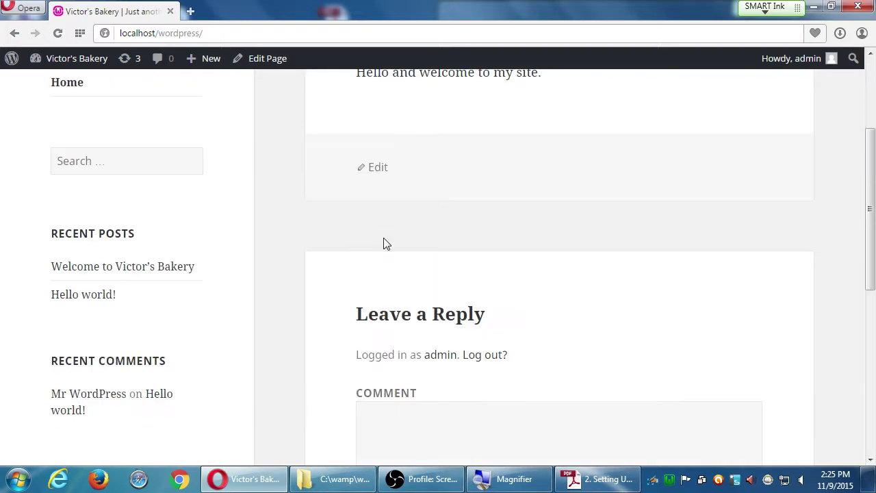
pyautogui.scroll(3, 384, 240)
pyautogui.click(101, 220)
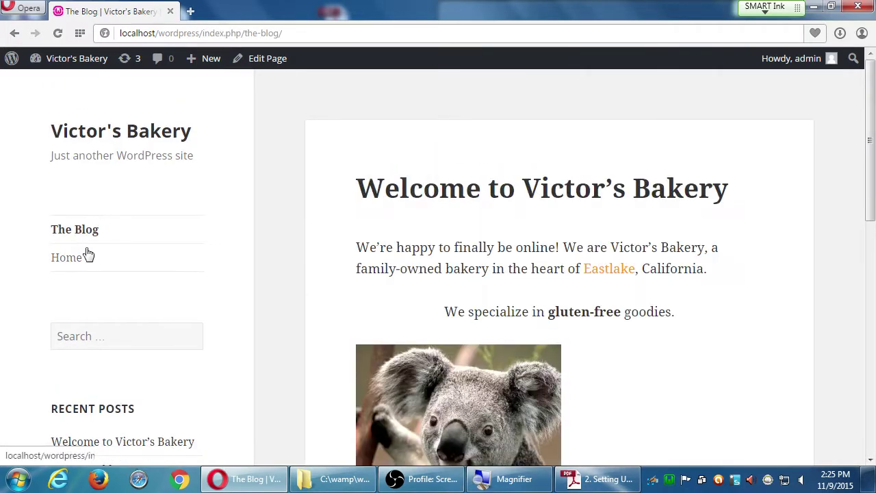
pyautogui.click(81, 258)
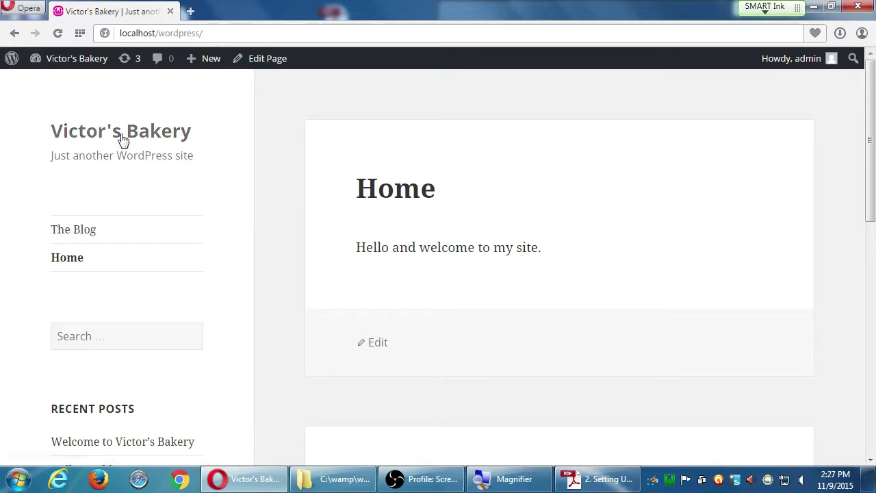
# Show the site's Home page with The Blog and Home menu links.
pyautogui.moveTo(74, 67)
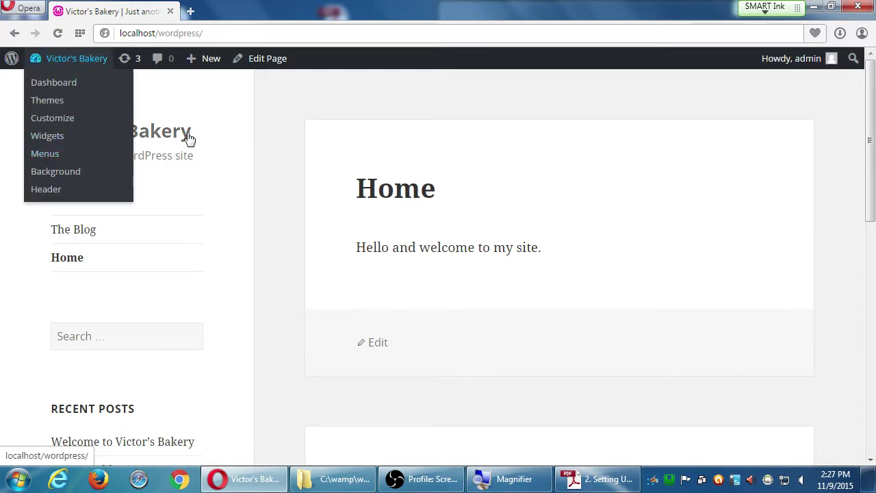
# Go to the Dashboard's Appearance > Menus editor and open the live site in a new tab.
pyautogui.click(82, 58)
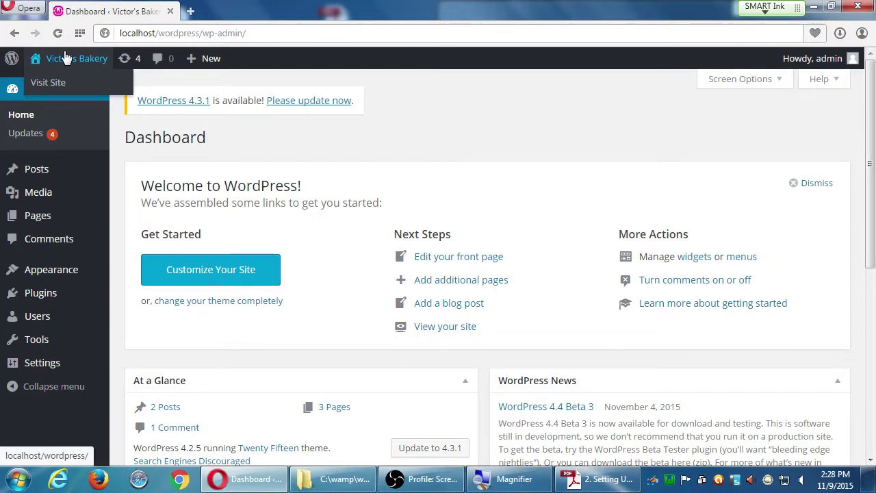
pyautogui.moveTo(34, 273)
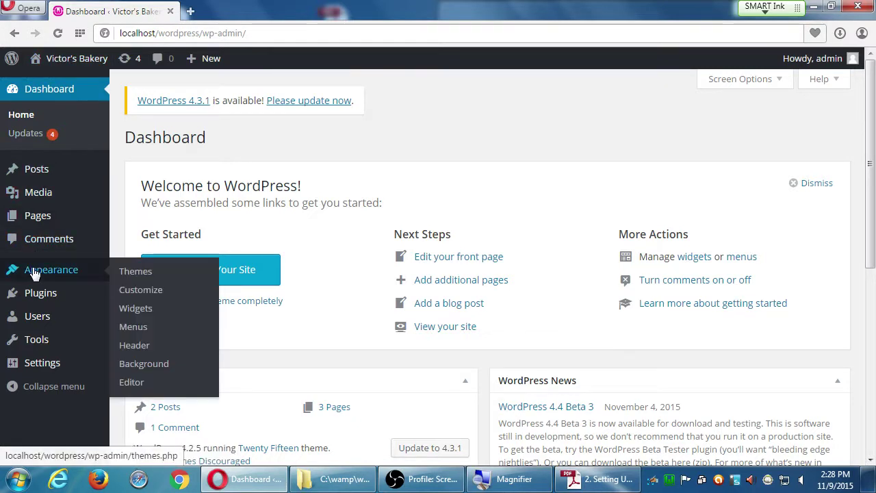
pyautogui.click(140, 329)
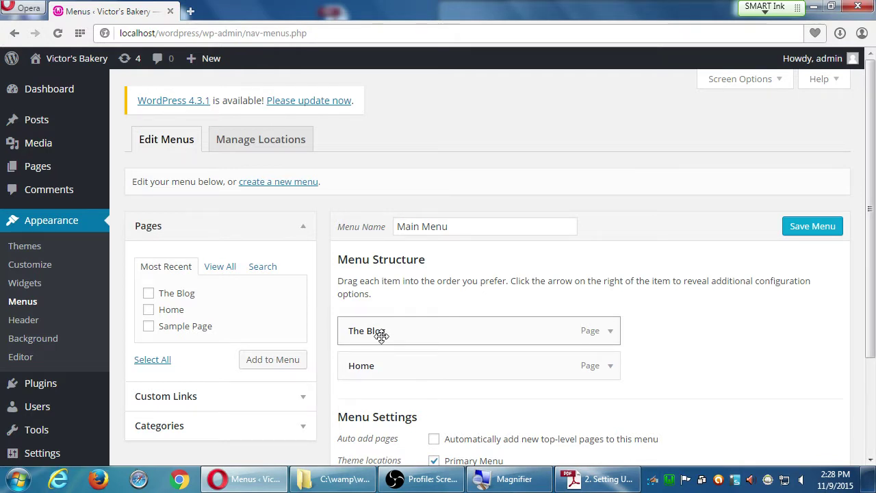
pyautogui.middleClick(68, 67)
pyautogui.click(202, 12)
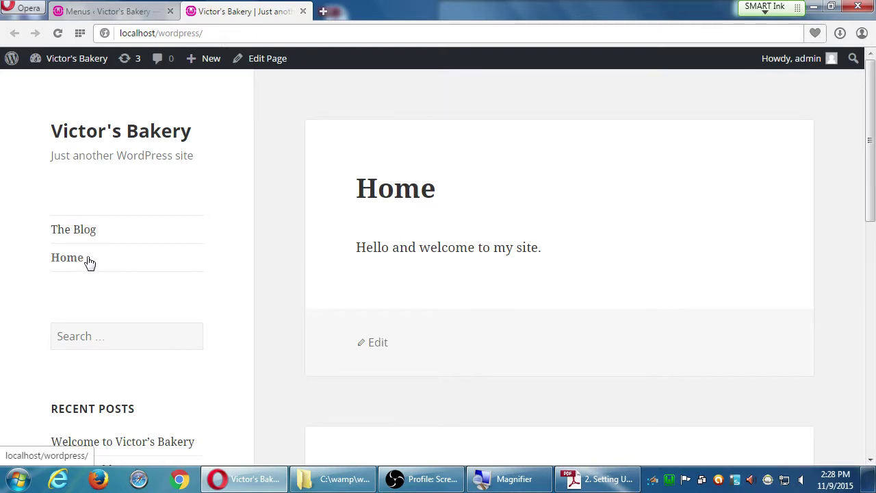
pyautogui.click(118, 12)
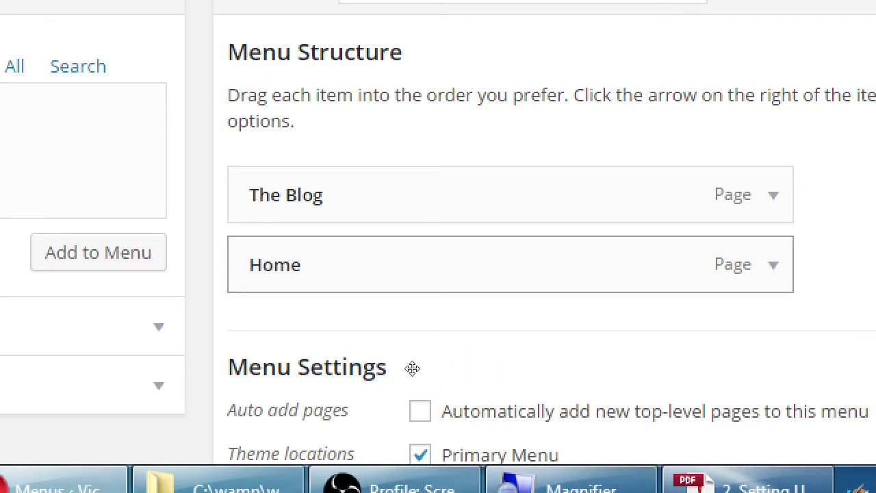
# Drag Home above The Blog in Main Menu and save the new order.
pyautogui.moveTo(412, 368); pyautogui.dragTo(414, 322)
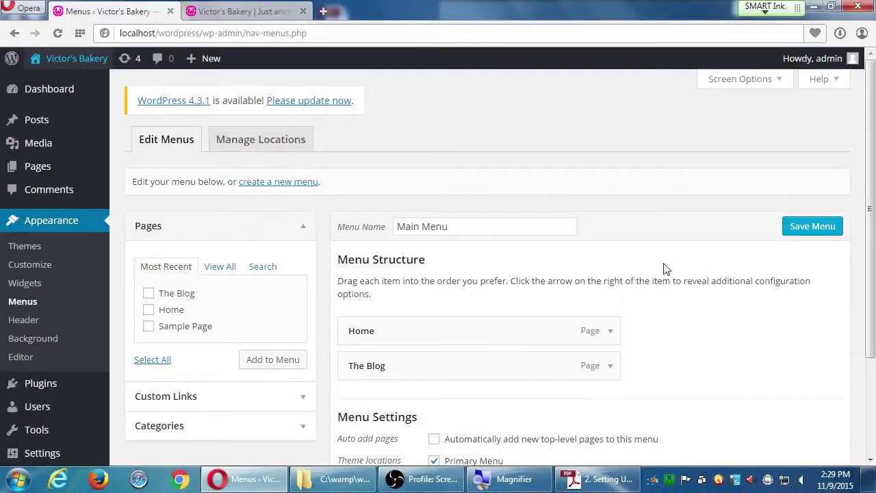
pyautogui.click(813, 229)
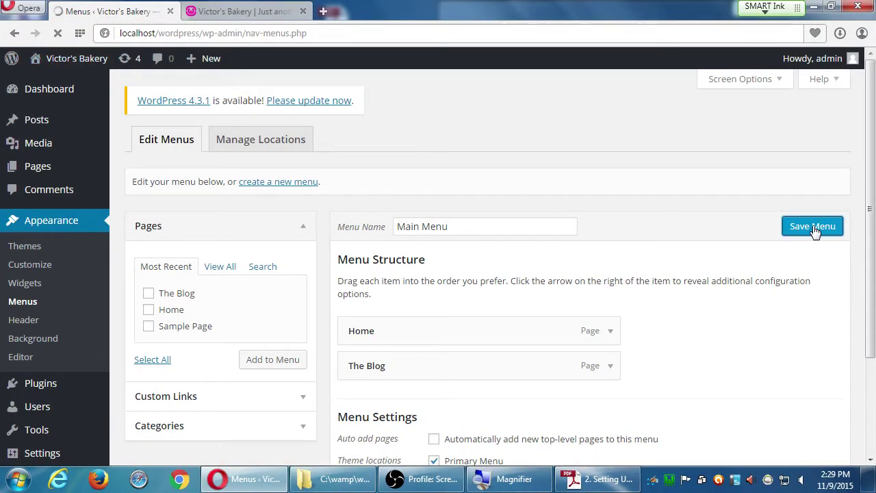
pyautogui.scroll(-3, 661, 306)
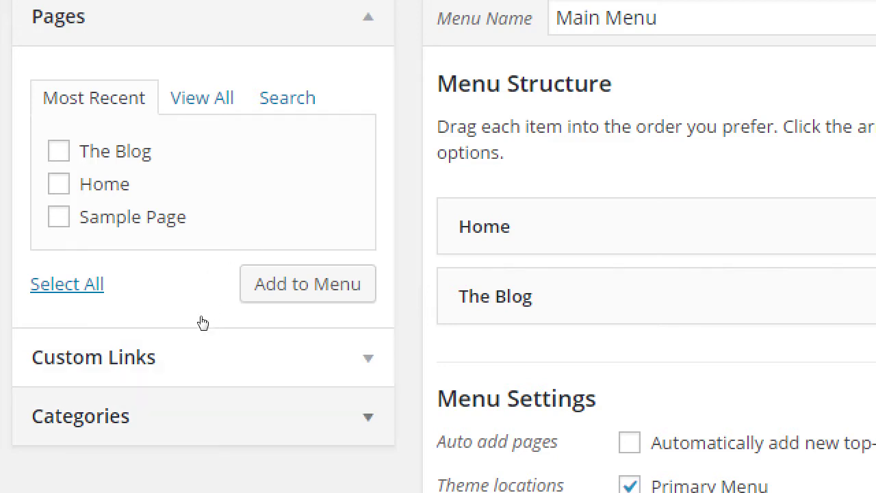
pyautogui.click(186, 357)
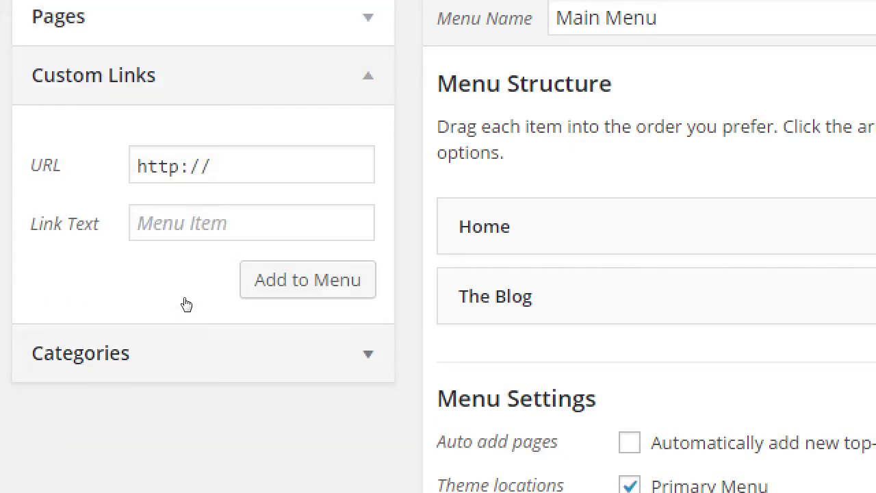
pyautogui.moveTo(143, 209); pyautogui.dragTo(164, 235)
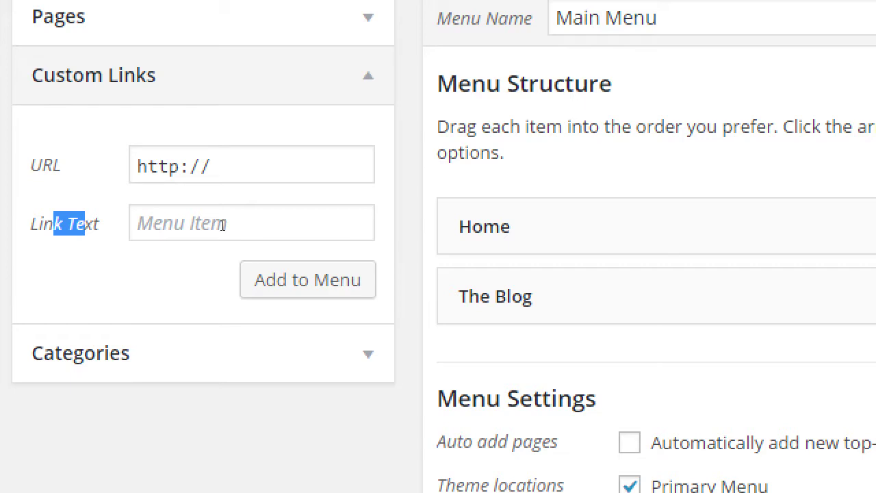
pyautogui.click(239, 200)
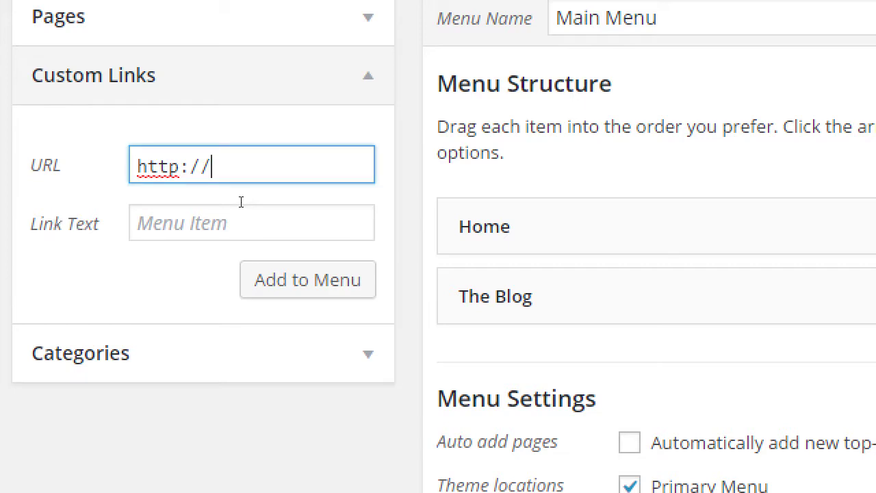
pyautogui.write('amzon.')
pyautogui.press('BackSpace')
pyautogui.press('BackSpace')
pyautogui.press('BackSpace')
pyautogui.press('BackSpace')
pyautogui.write('azo')
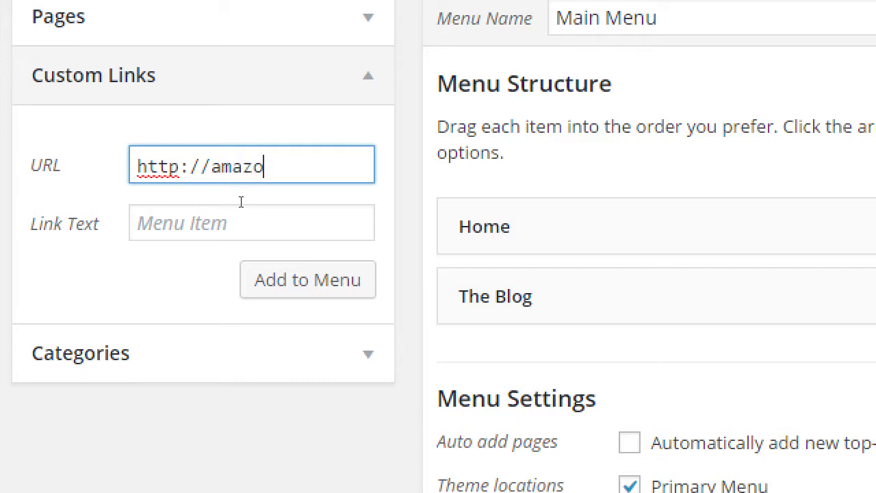
pyautogui.write('n.com')
pyautogui.click(231, 237)
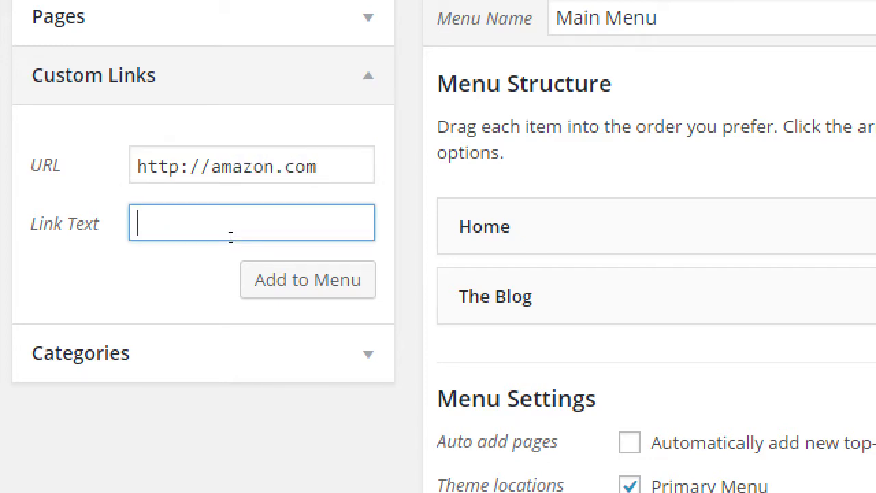
pyautogui.write('Amazon ')
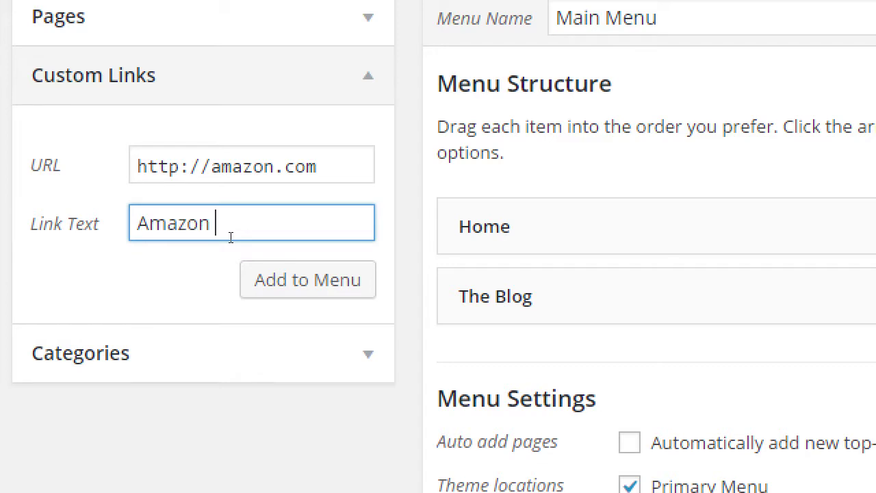
pyautogui.write('Sales')
pyautogui.click(258, 267)
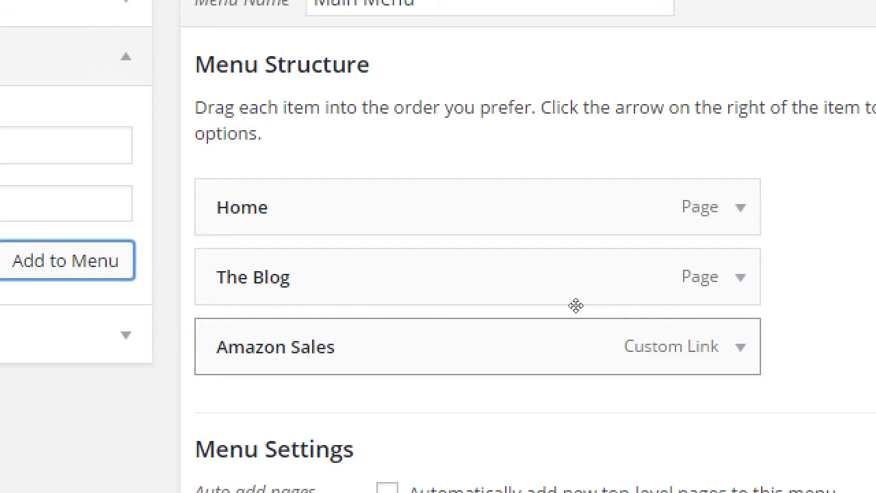
# Indent Amazon Sales as a sub item under Home and save Main Menu.
pyautogui.moveTo(387, 322); pyautogui.dragTo(406, 261)
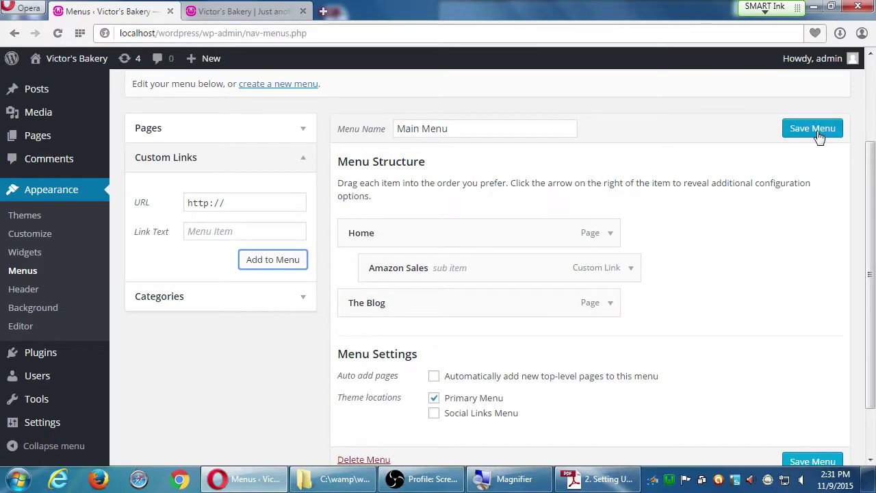
pyautogui.click(815, 130)
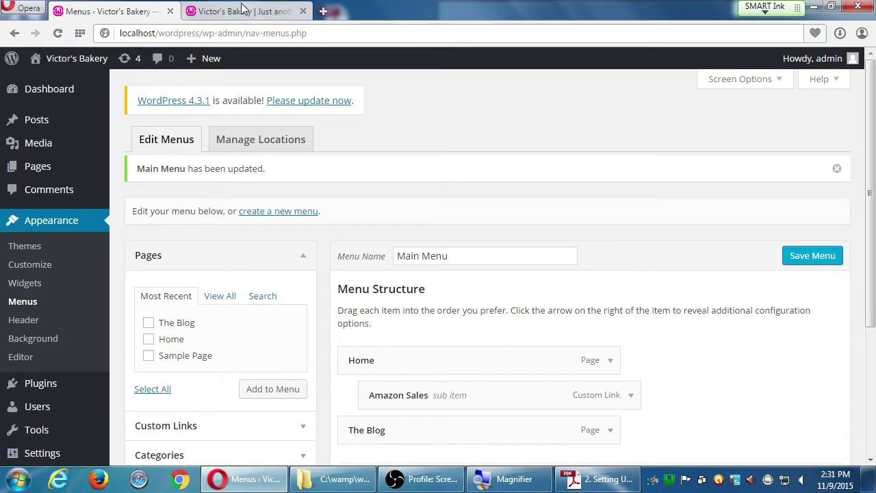
pyautogui.click(244, 11)
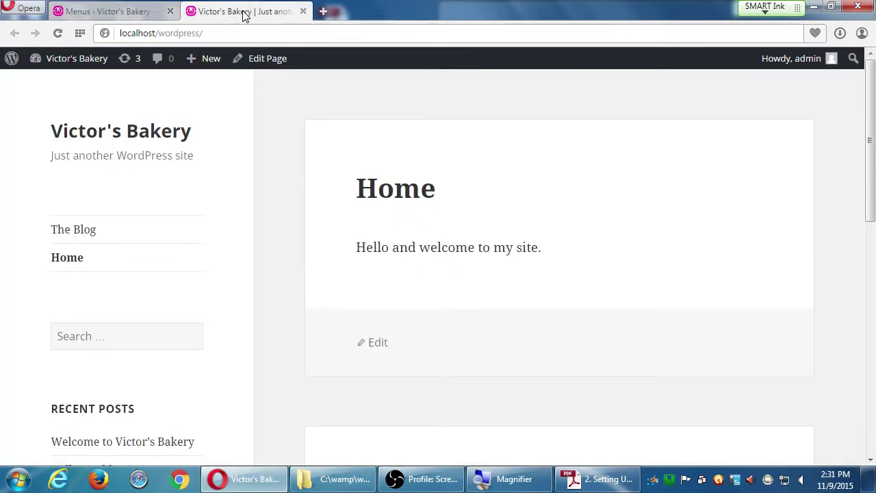
pyautogui.press('F5')
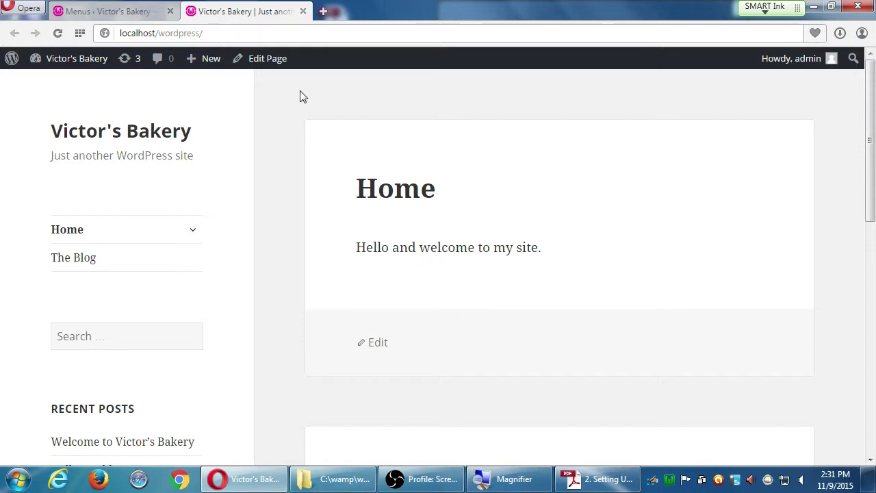
pyautogui.click(194, 231)
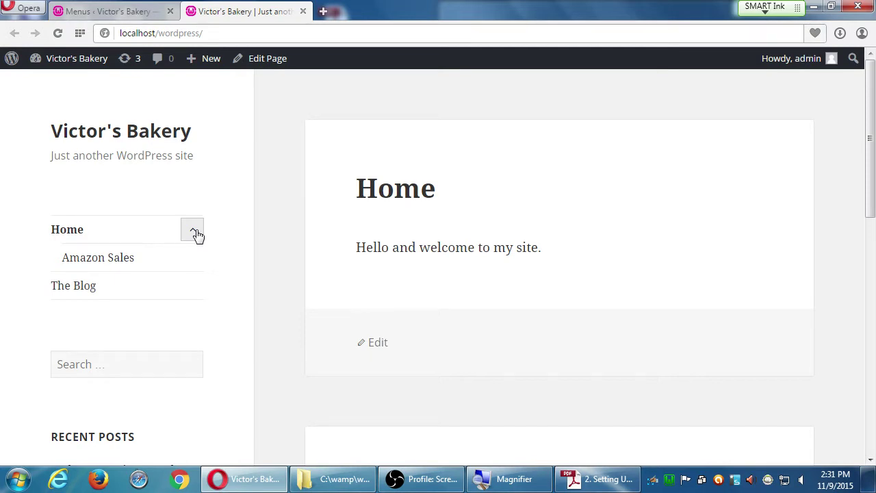
pyautogui.hotkey('alt', 'Tab')
pyautogui.hotkey('alt', 'Tab')
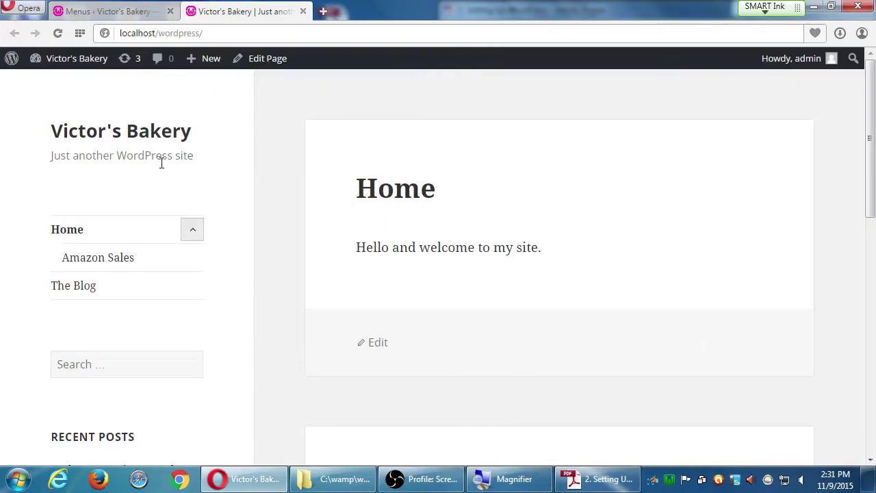
pyautogui.hotkey('ctrl', 'shift', 'Tab')
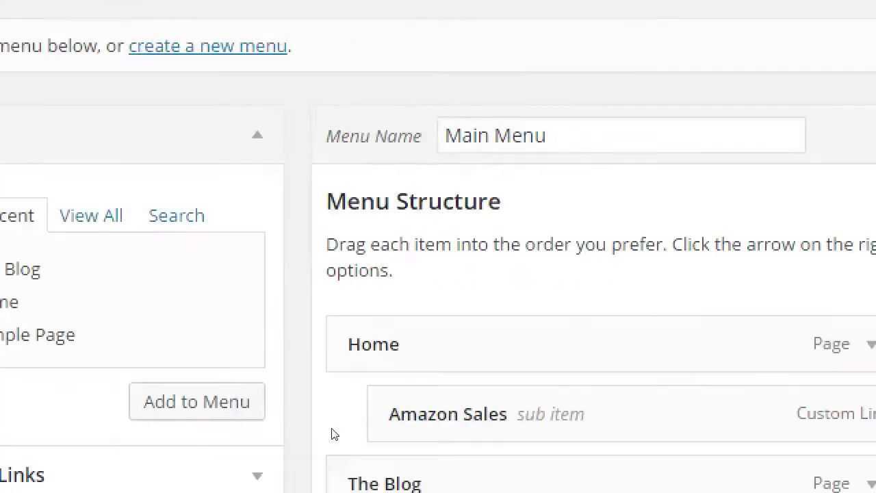
# Promote Amazon Sales to top level with The Blog nested under it, save, and view the live site.
pyautogui.scroll(-2, 434, 423)
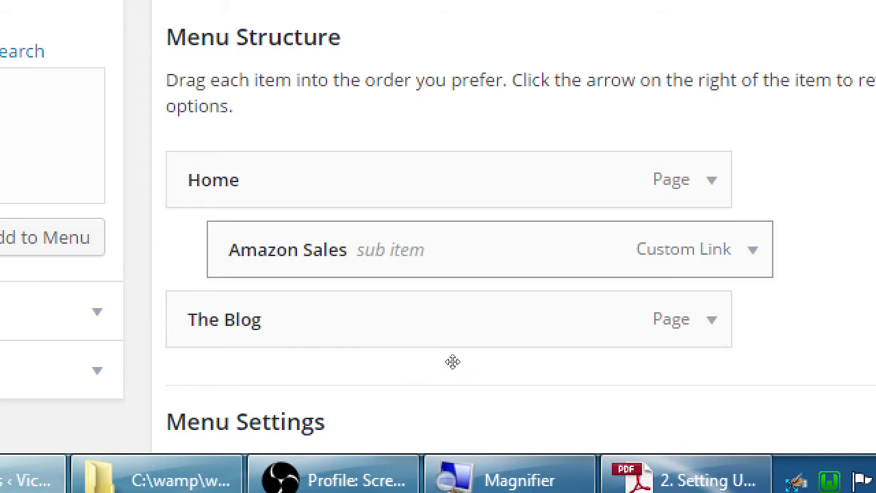
pyautogui.moveTo(452, 364); pyautogui.dragTo(426, 376)
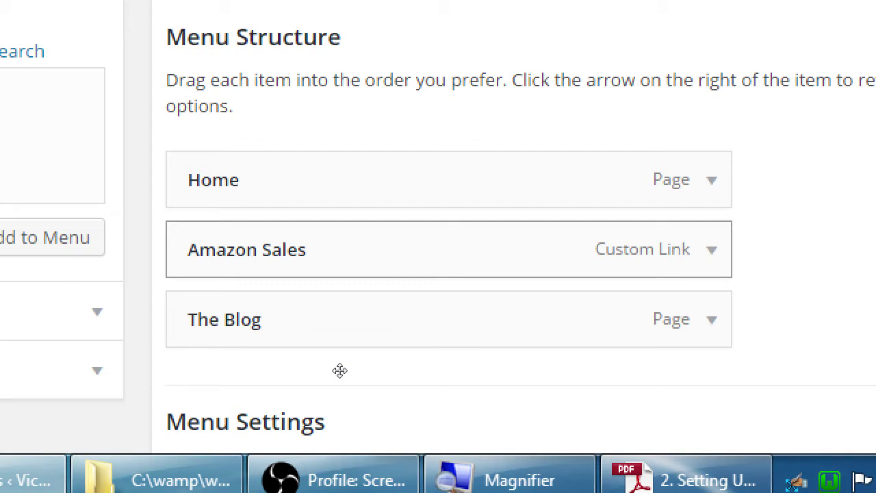
pyautogui.moveTo(358, 395); pyautogui.dragTo(401, 410)
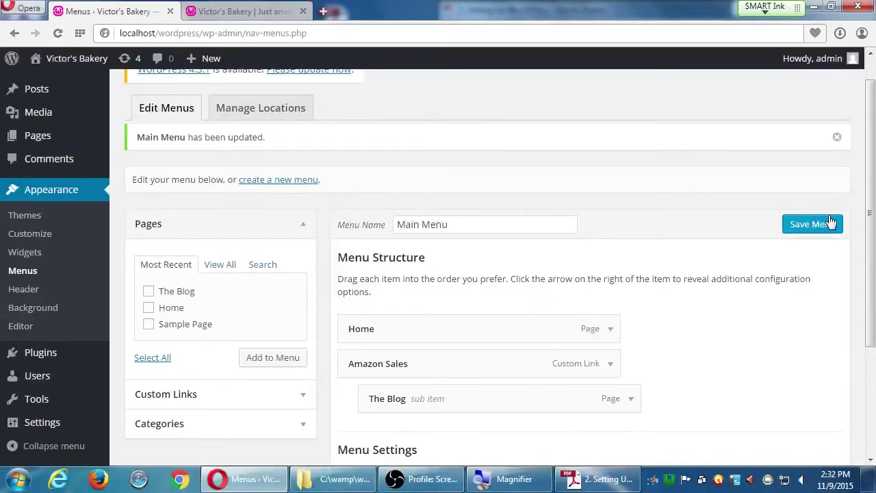
pyautogui.click(836, 225)
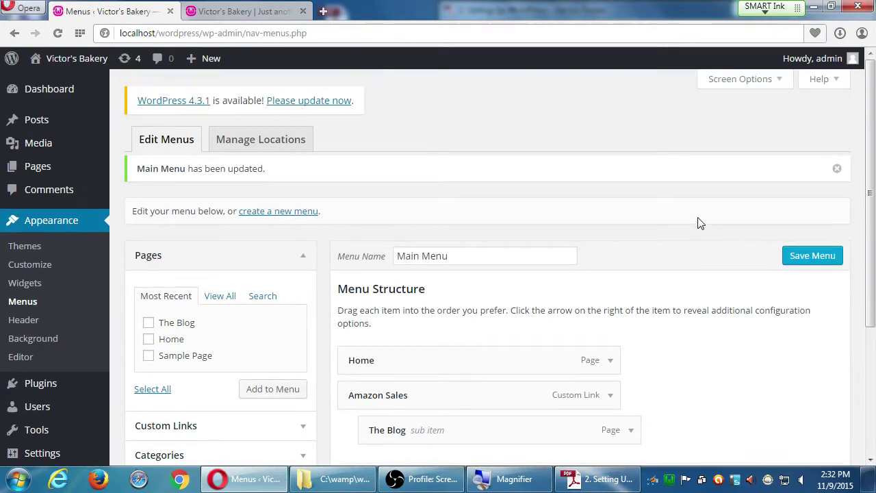
pyautogui.hotkey('ctrl', 'Tab')
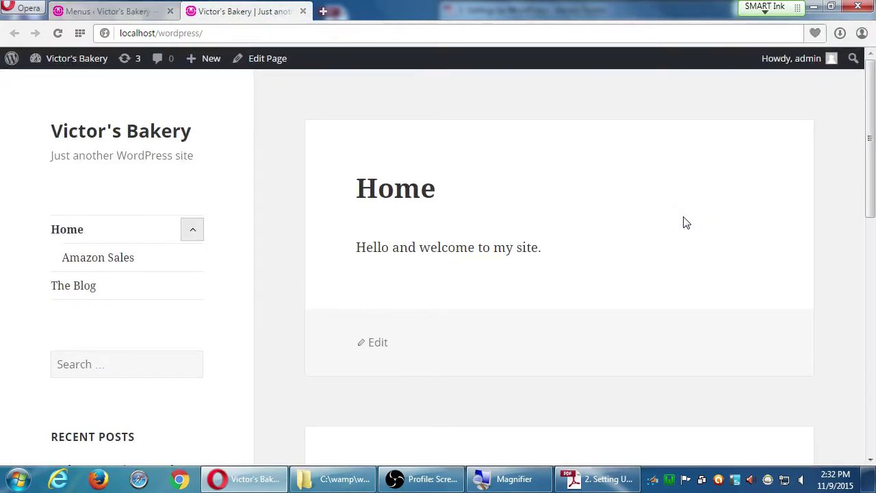
pyautogui.press('F5')
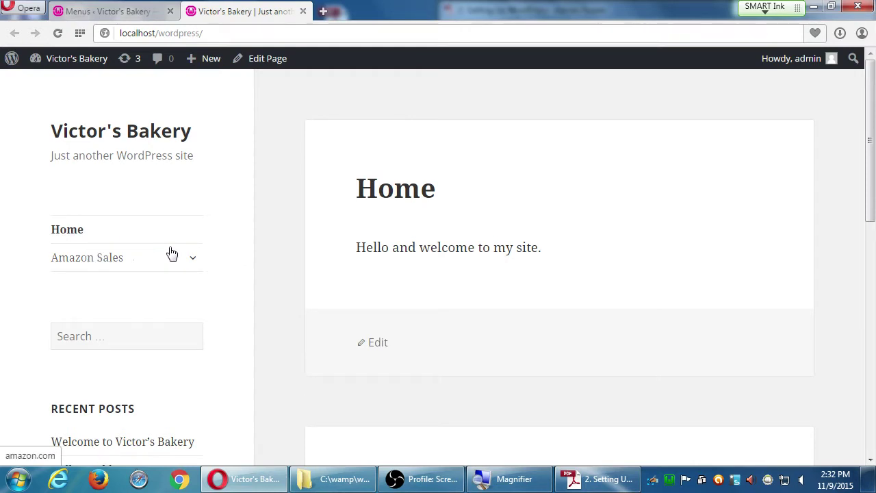
pyautogui.click(192, 258)
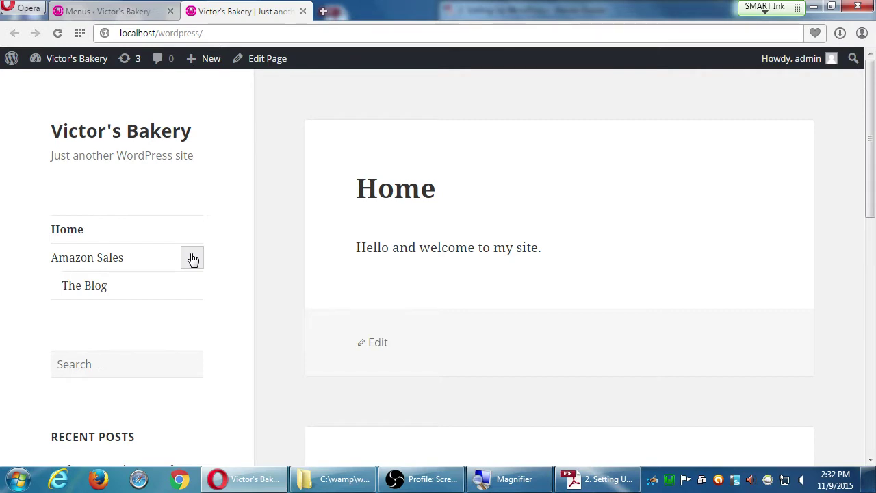
pyautogui.click(138, 19)
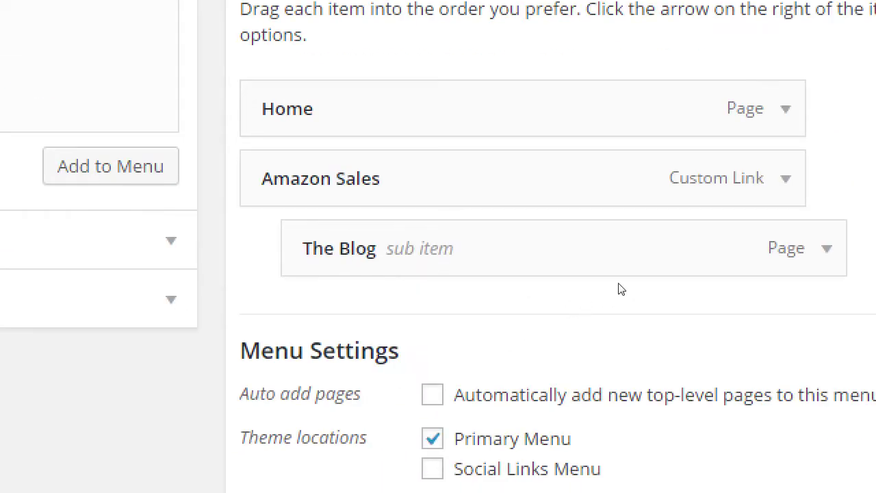
# Reorder the Main Menu to top-level Home, The Blog, Amazon Sales and save it.
pyautogui.moveTo(519, 237); pyautogui.dragTo(501, 206)
pyautogui.moveTo(500, 275)
pyautogui.mouseDown()
pyautogui.moveTo(505, 294)
pyautogui.moveTo(505, 281)
pyautogui.mouseUp()
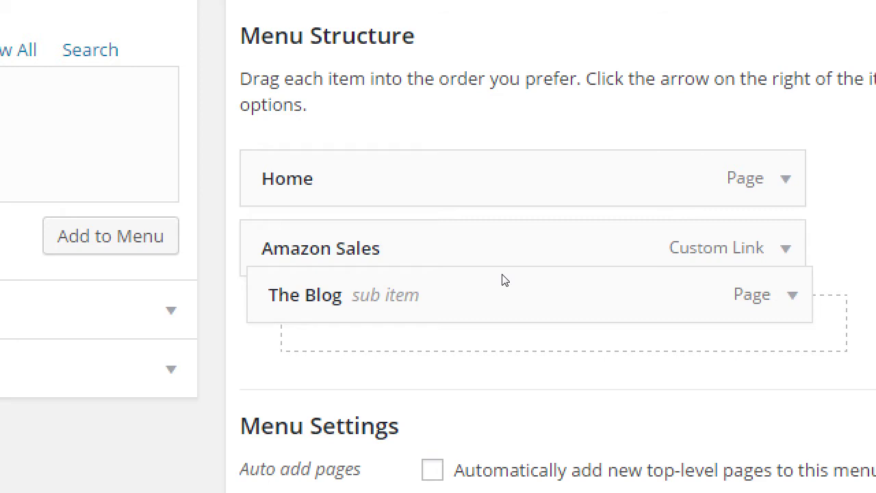
pyautogui.moveTo(505, 280); pyautogui.dragTo(505, 289)
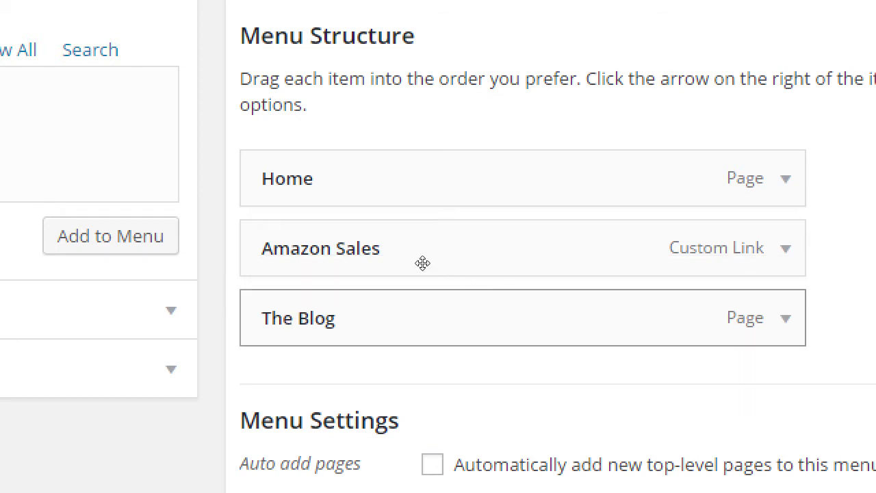
pyautogui.moveTo(397, 235); pyautogui.dragTo(391, 284)
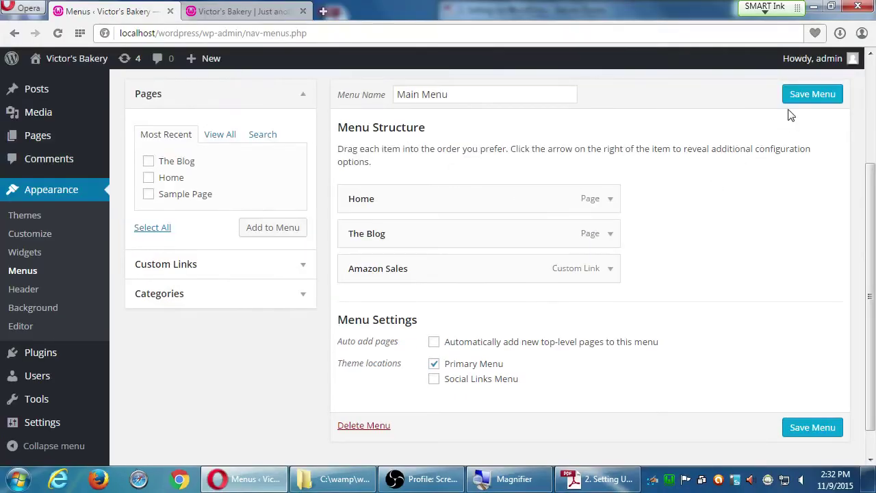
pyautogui.click(800, 101)
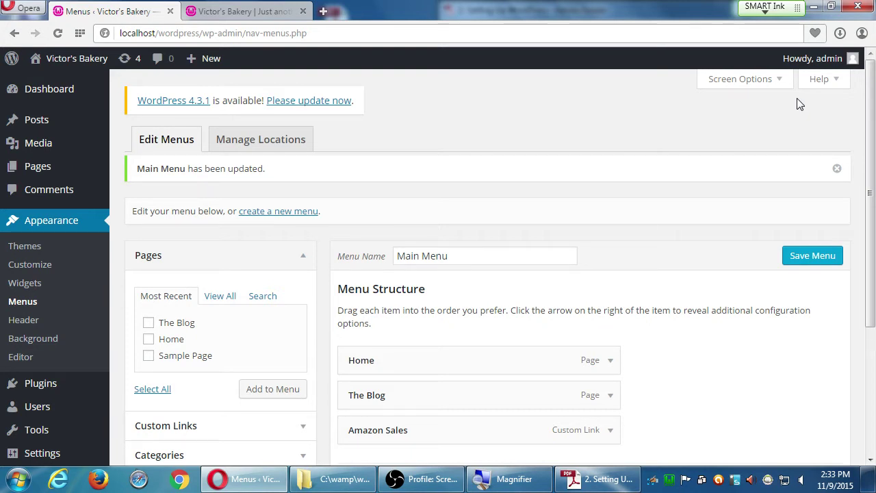
pyautogui.scroll(-3, 774, 113)
pyautogui.scroll(2, 685, 141)
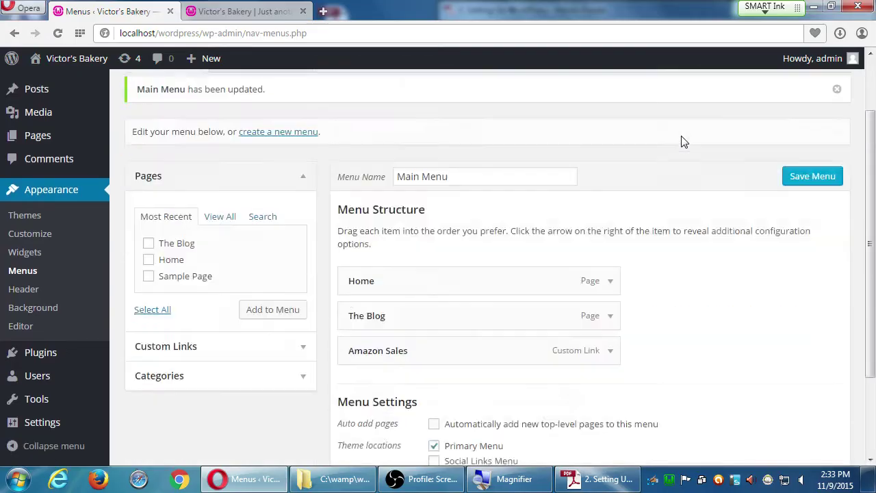
pyautogui.scroll(-2, 685, 141)
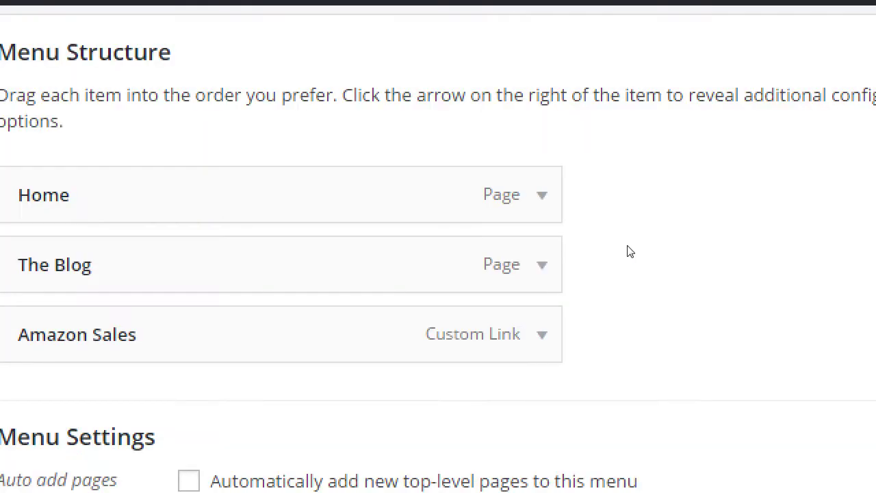
pyautogui.click(189, 492)
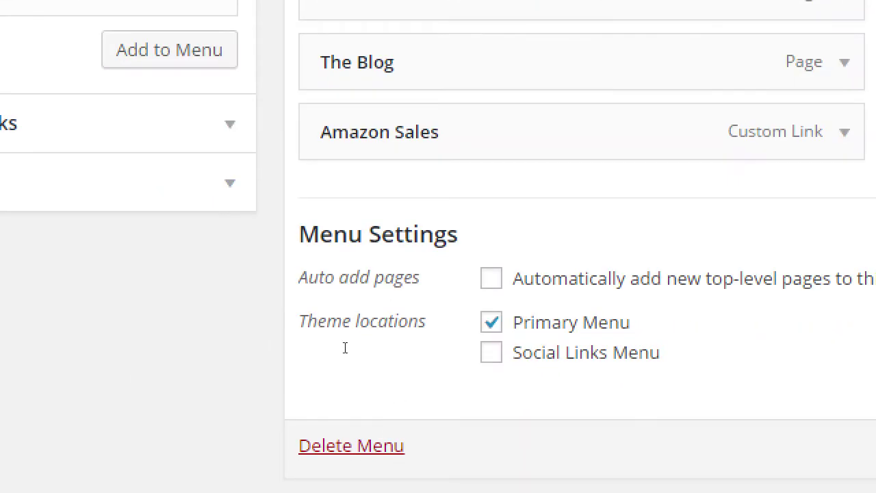
pyautogui.moveTo(345, 348); pyautogui.dragTo(391, 346)
pyautogui.click(391, 345)
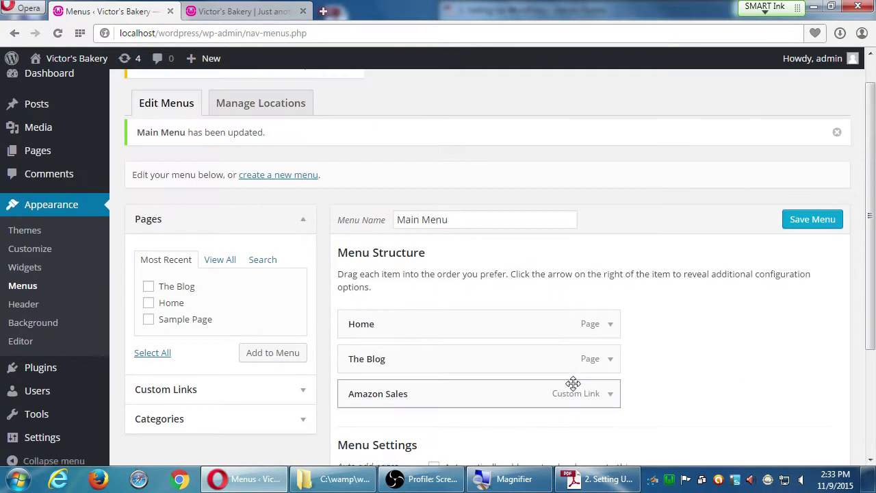
pyautogui.scroll(-3, 573, 383)
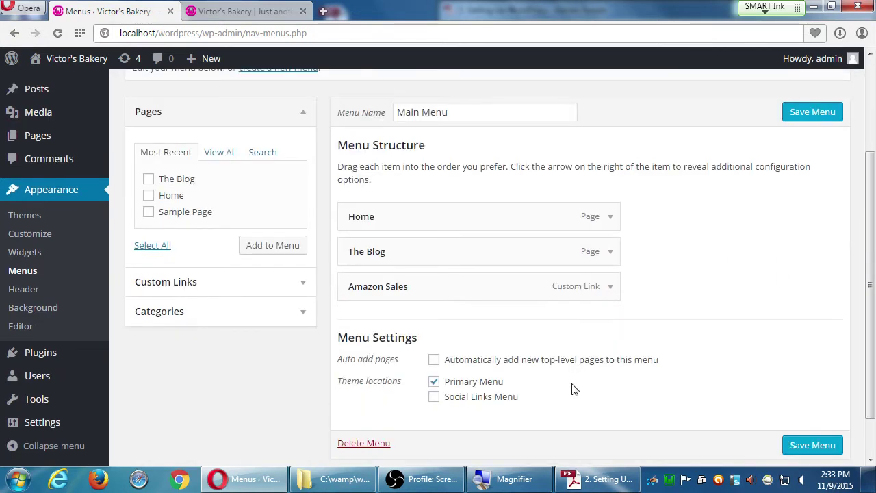
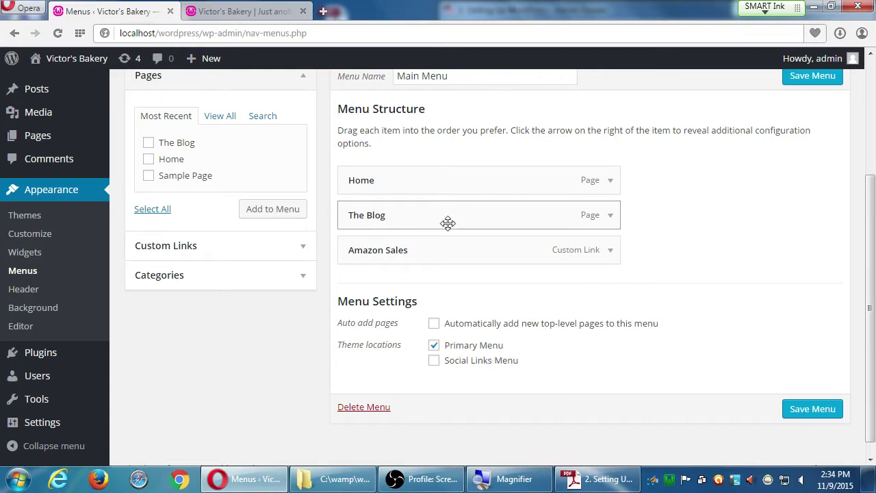
# Scroll to the top of the Menus page and start a new menu with the 'create a new menu' link.
pyautogui.scroll(2, 444, 225)
pyautogui.scroll(1, 440, 229)
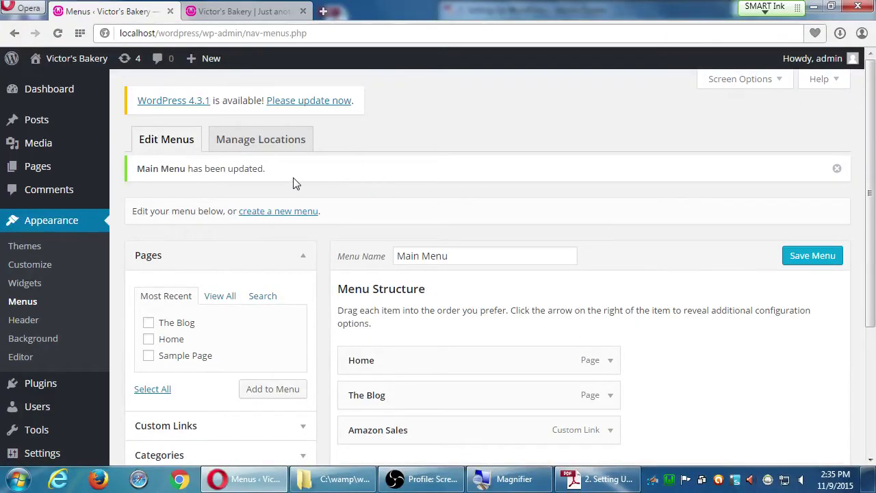
pyautogui.click(299, 211)
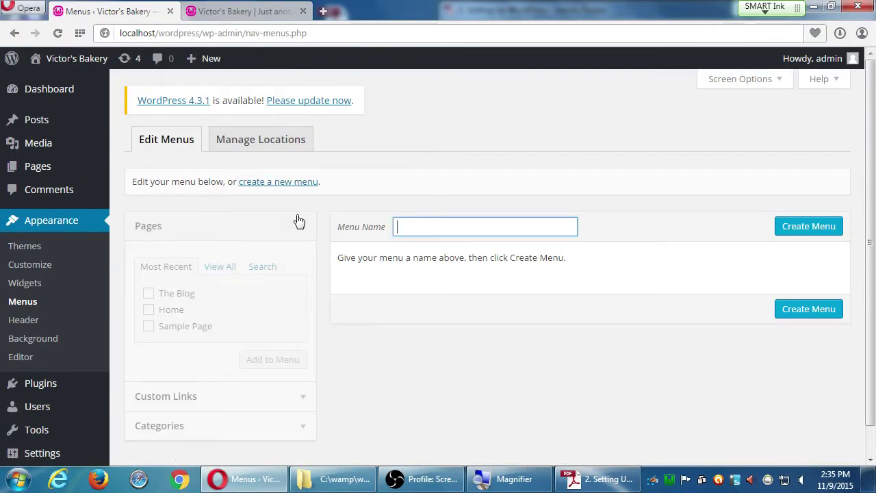
# Enter 'Social Menu' as the menu name and create it.
pyautogui.scroll(-1, 393, 295)
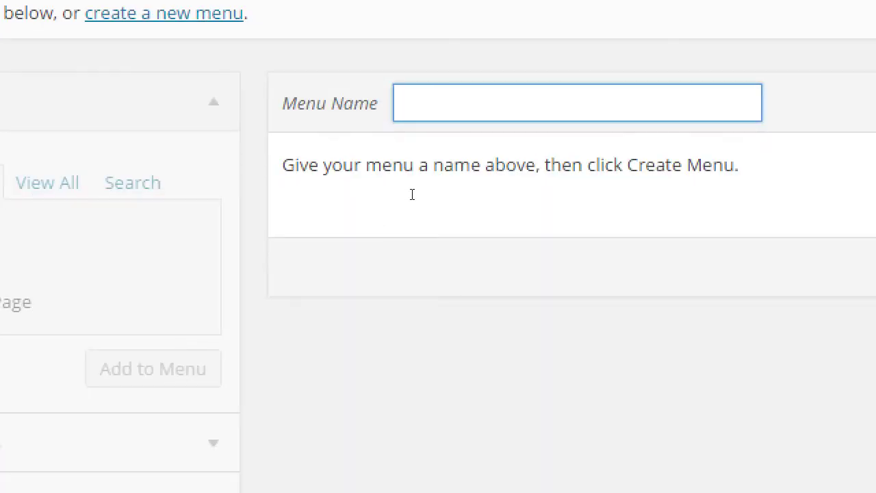
pyautogui.write('Social Men')
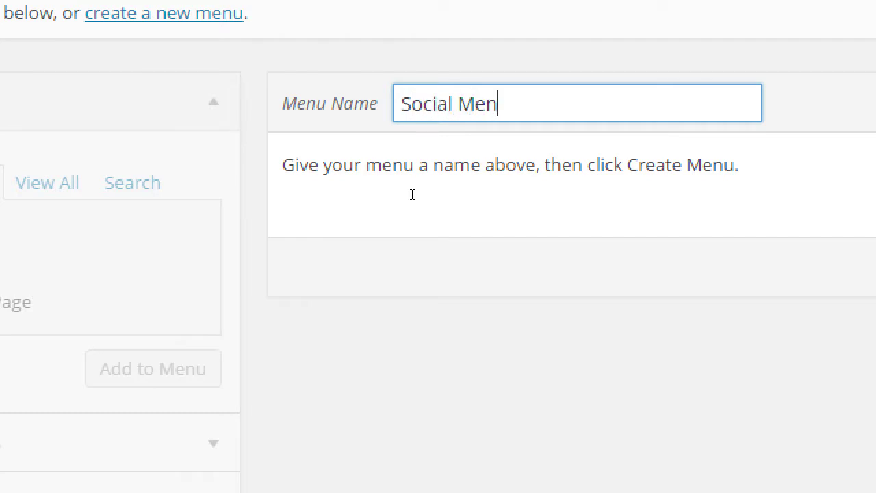
pyautogui.write('u')
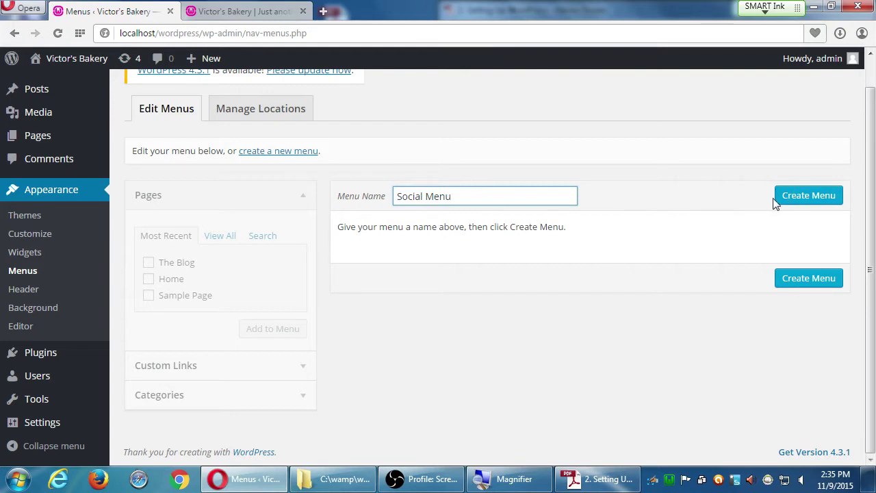
pyautogui.click(796, 200)
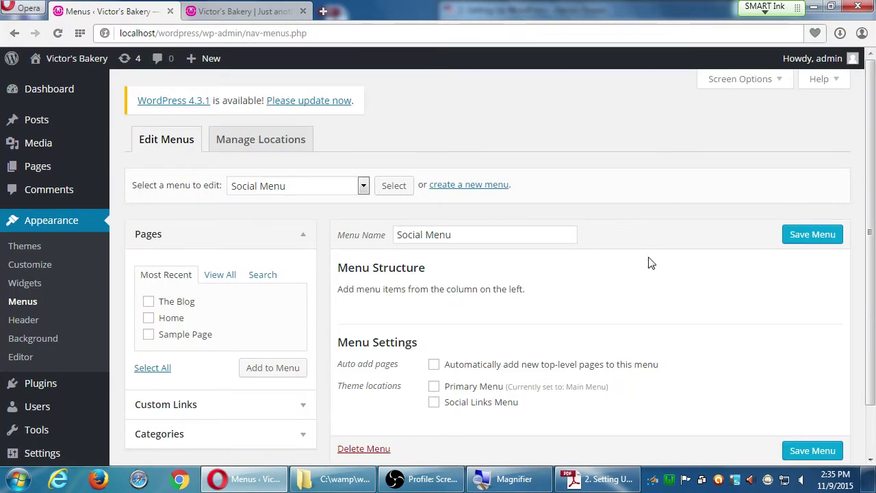
# Tick the Social Links Menu theme location for Social Menu and save the menu.
pyautogui.scroll(-2, 579, 321)
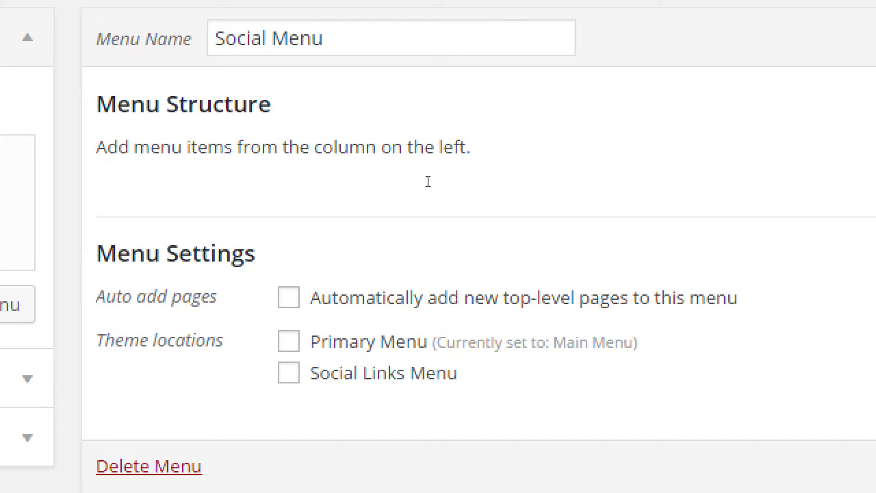
pyautogui.press('space')
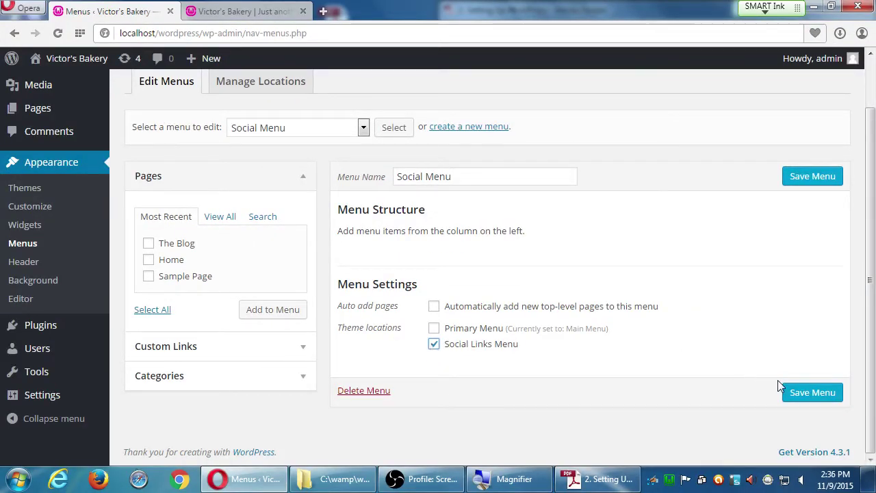
pyautogui.click(798, 395)
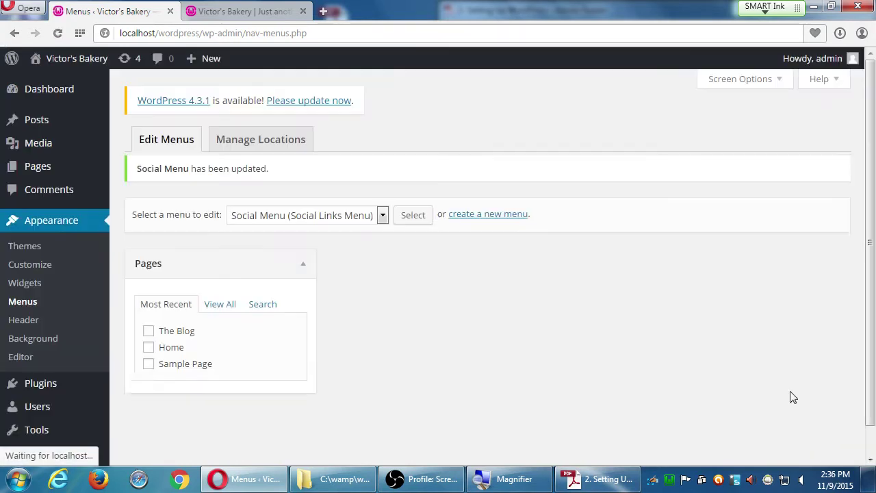
# Fill in a custom link to facebook.com/pmdinteractive with link text 'Facebook'.
pyautogui.scroll(-1, 644, 380)
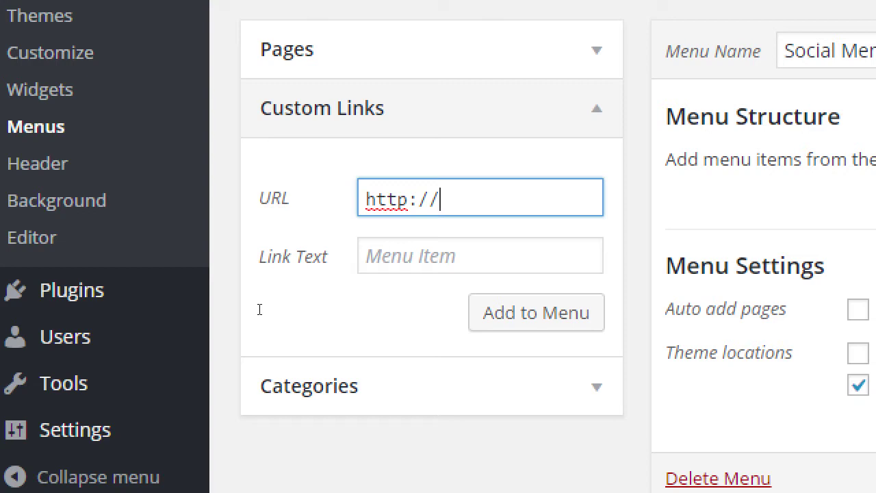
pyautogui.write('facebook.c')
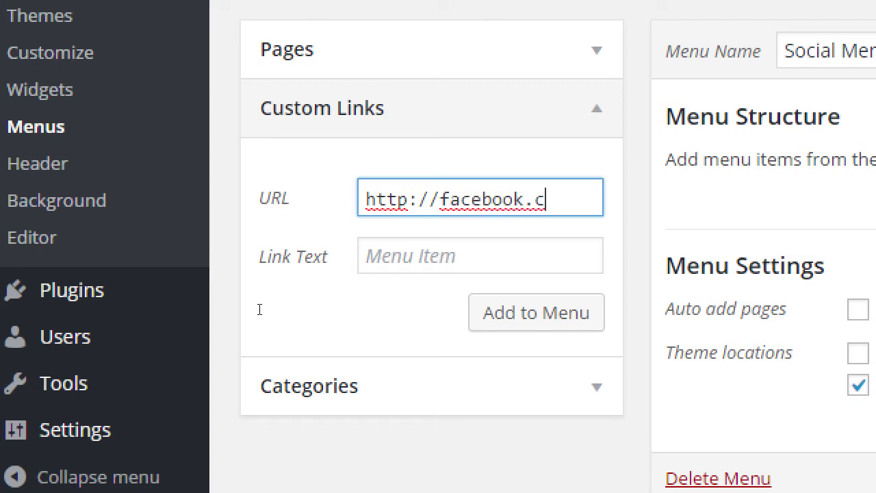
pyautogui.write('om/pmdi')
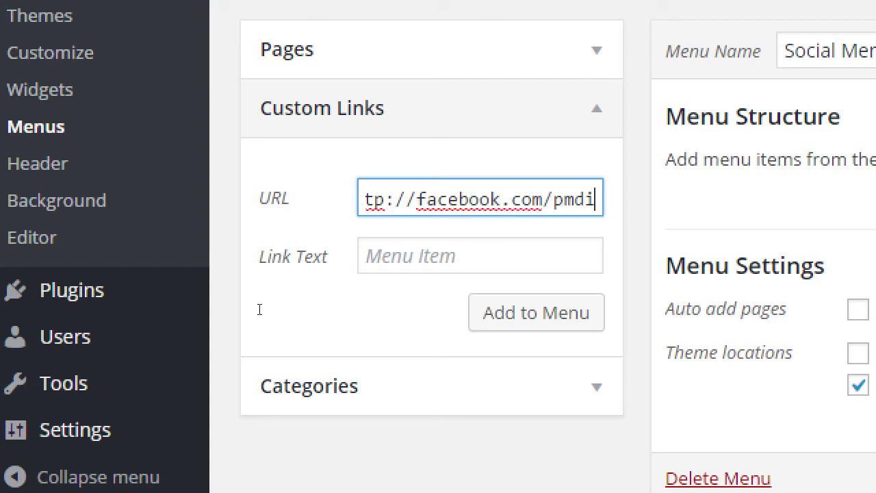
pyautogui.write('nteractive')
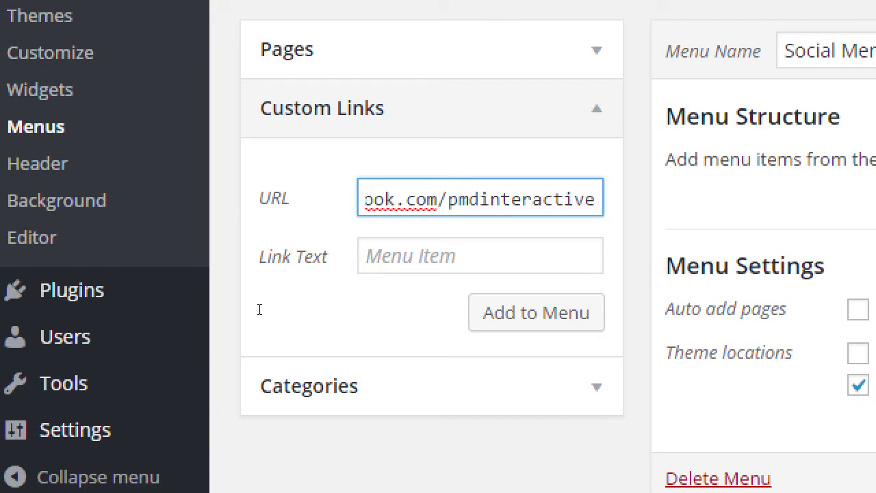
pyautogui.press('Tab')
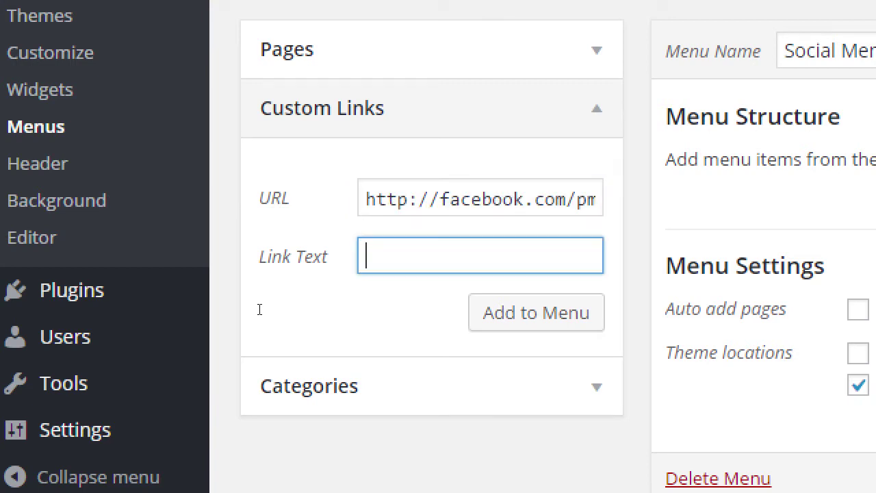
pyautogui.write('Facebook')
pyautogui.hotkey('shift', 'Tab')
pyautogui.press('End')
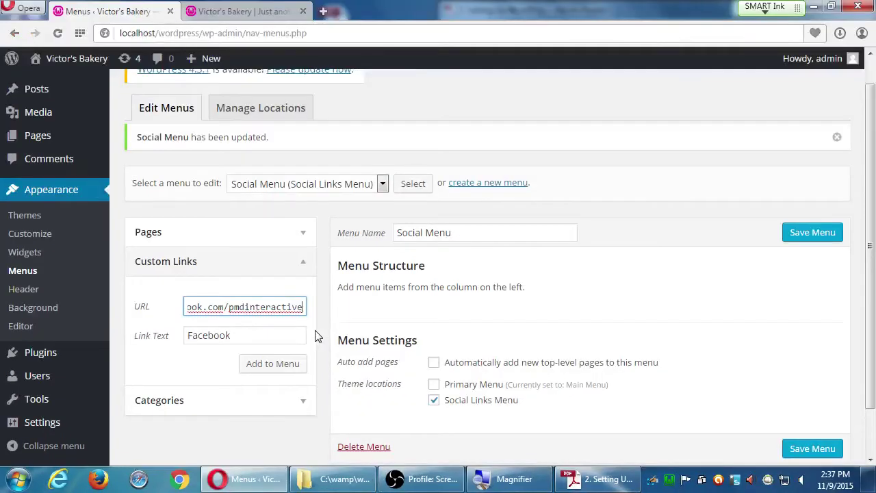
pyautogui.hotkey('ctrl', 't')
# Load tsu.co/pmdinteractive in a new tab, then return to the WordPress Menus tab.
pyautogui.write('tsu.c')
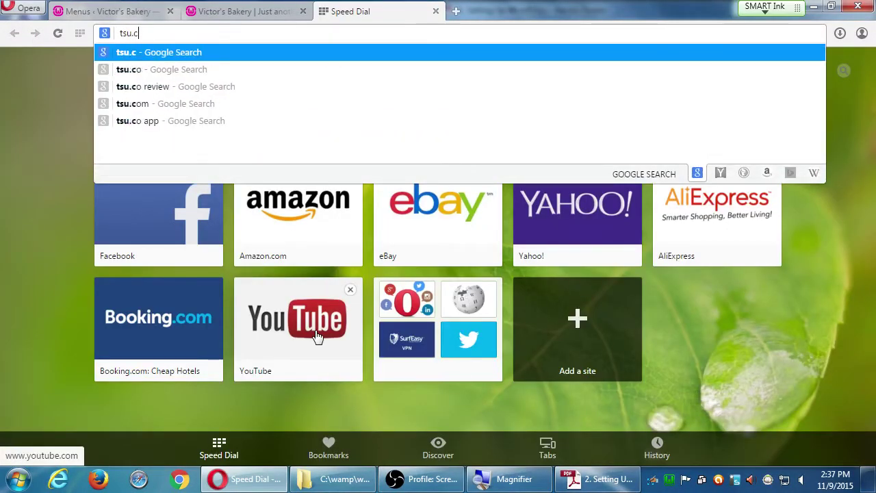
pyautogui.write('o/vmo')
pyautogui.press('BackSpace')
pyautogui.press('BackSpace')
pyautogui.press('BackSpace')
pyautogui.write('pmdi')
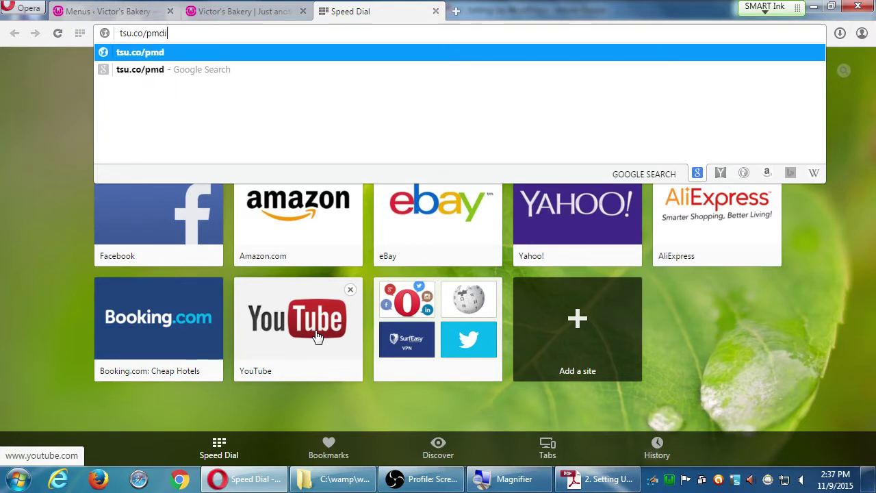
pyautogui.write('nteractive')
pyautogui.press('Return')
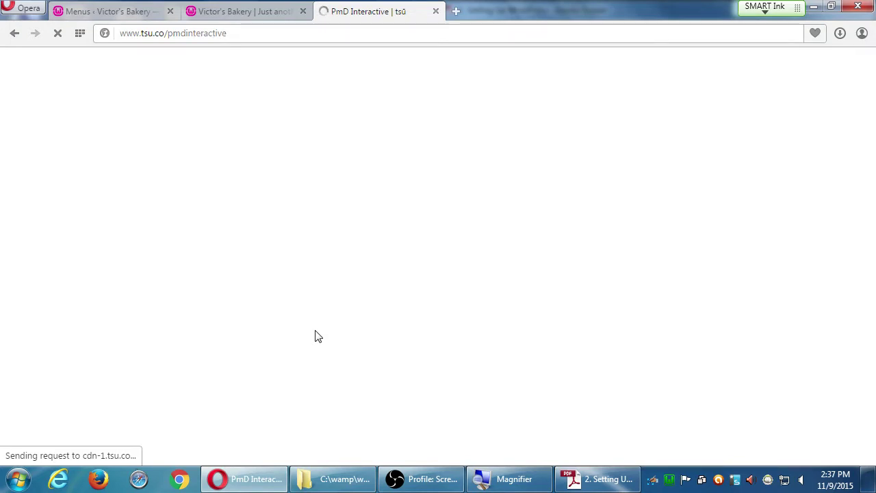
pyautogui.hotkey('ctrl', 'Tab')
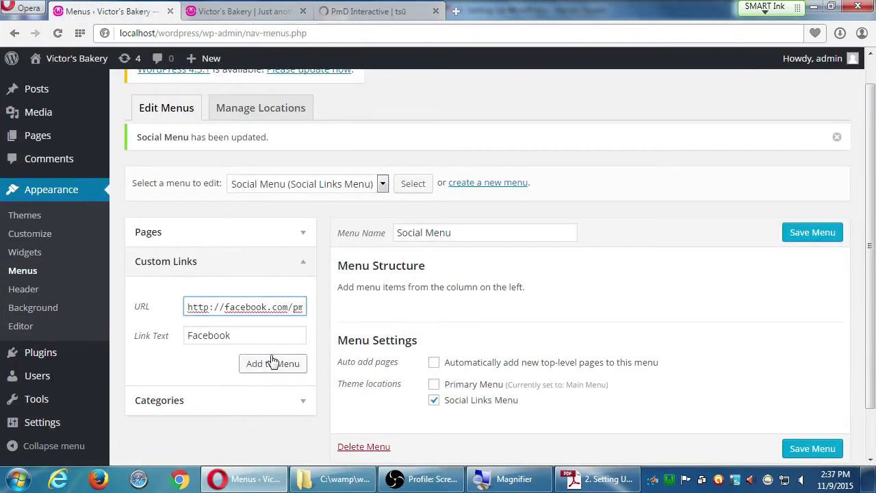
# Add the Facebook link, then a 'Twitter' custom link to twitter.com/pmdinteractive, to Social Menu.
pyautogui.click(271, 364)
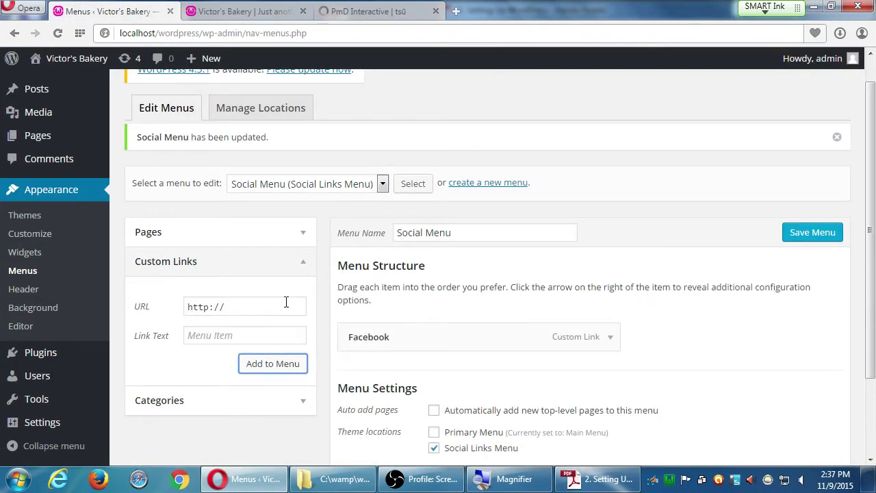
pyautogui.scroll(-1, 289, 353)
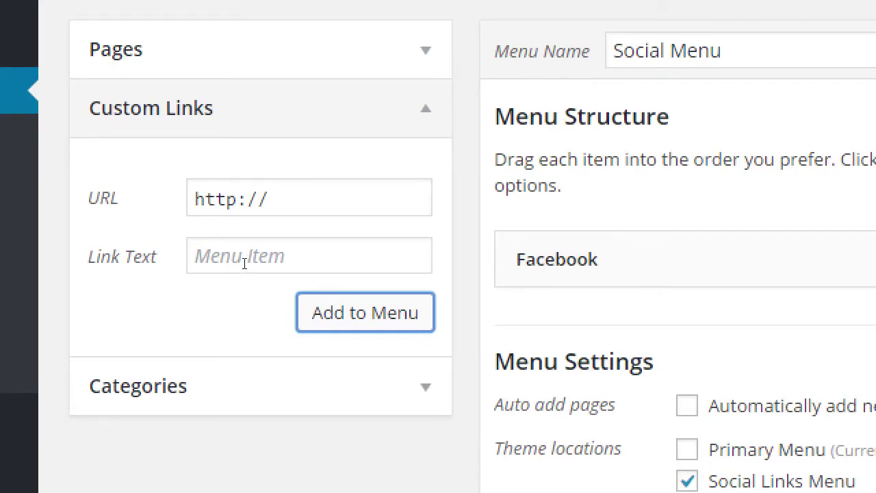
pyautogui.hotkey('shift', 'Tab')
pyautogui.hotkey('shift', 'Tab')
pyautogui.write('twitt')
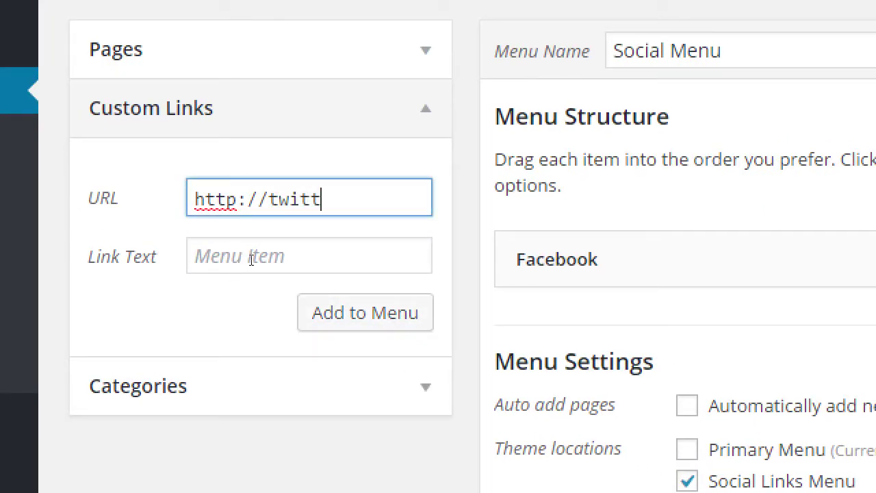
pyautogui.write('er.com/')
pyautogui.write('pmdintera')
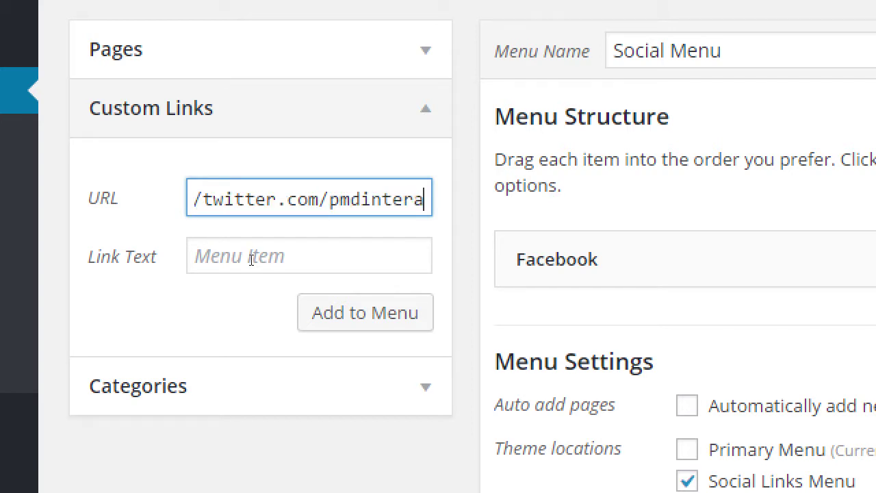
pyautogui.write('ctive')
pyautogui.click(251, 259)
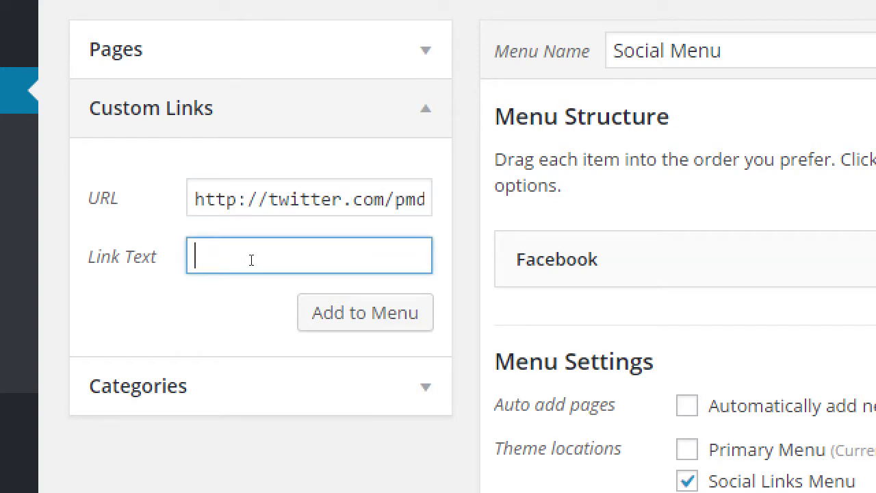
pyautogui.write('Twitter')
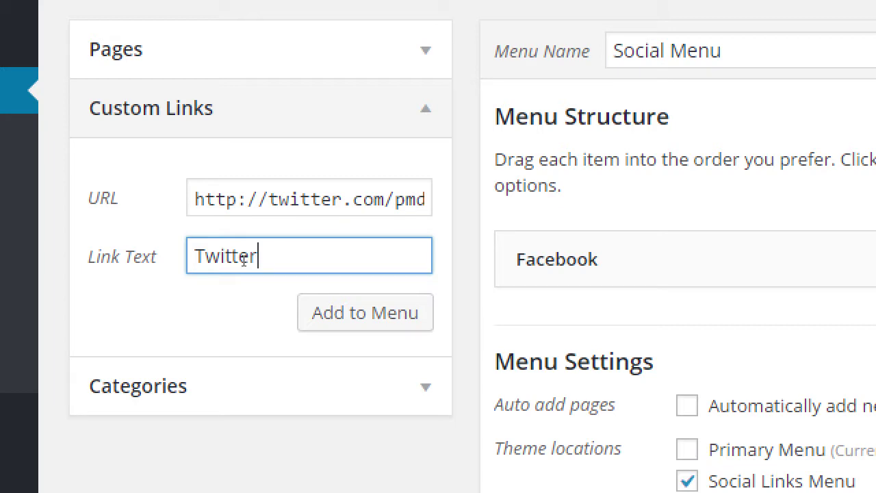
pyautogui.click(282, 326)
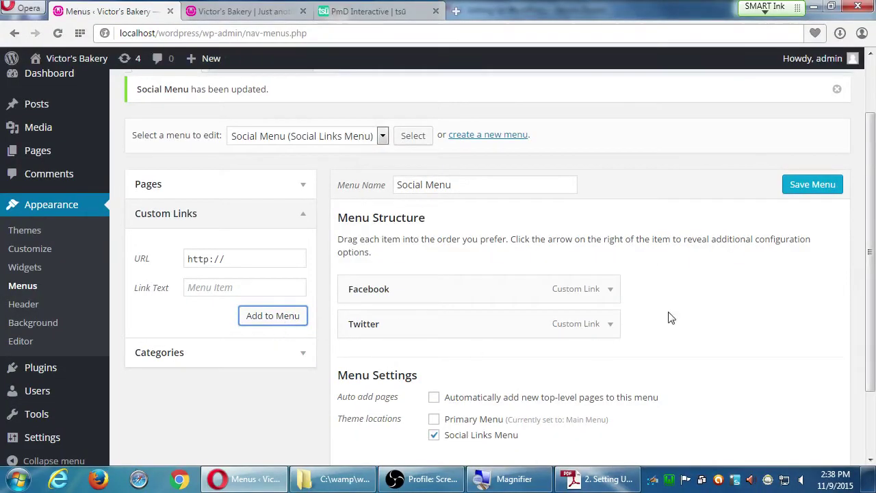
# Save Social Menu and refresh the Victor's Bakery site to show the social icons.
pyautogui.click(801, 190)
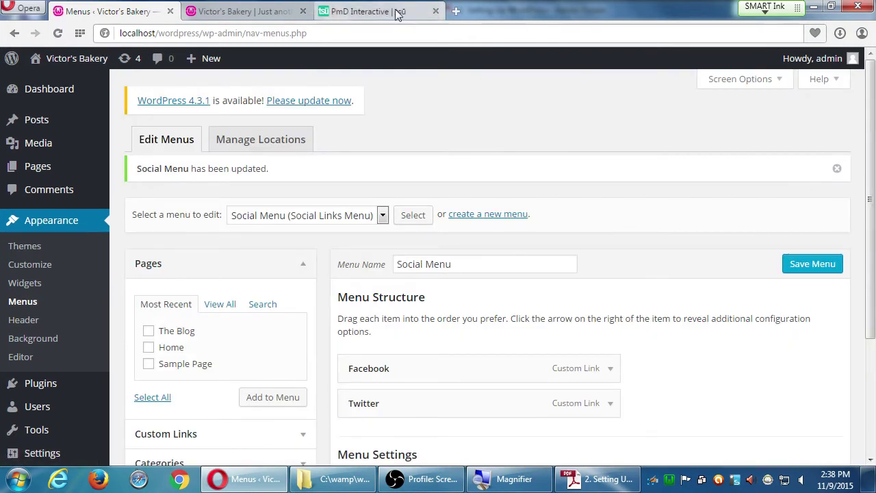
pyautogui.click(363, 11)
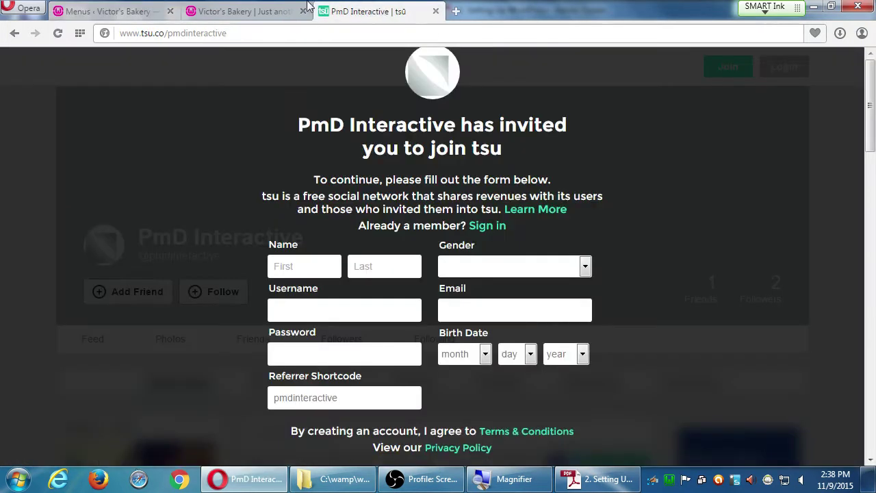
pyautogui.click(245, 11)
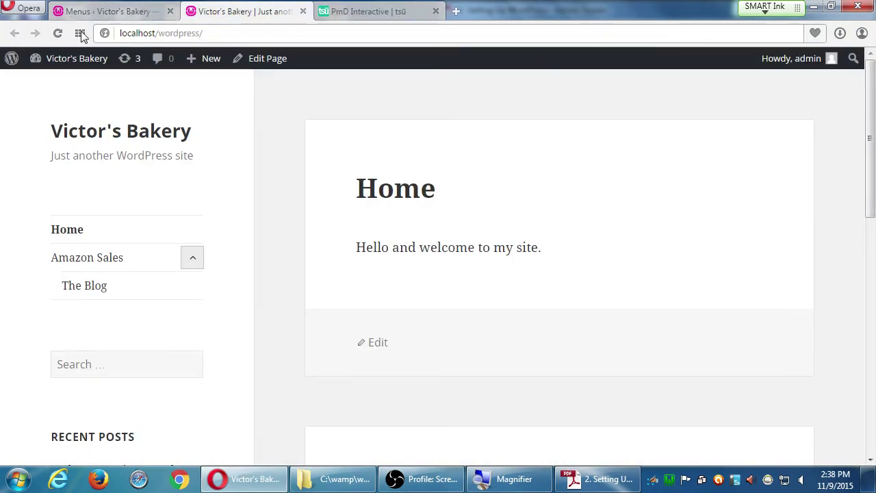
pyautogui.click(57, 33)
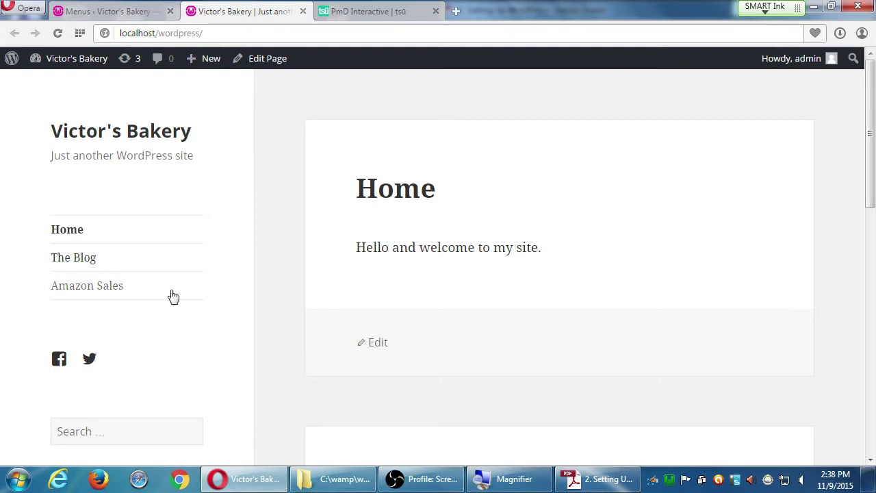
# Test the Facebook icon on the site, then go back to the Menus admin page.
pyautogui.click(60, 363)
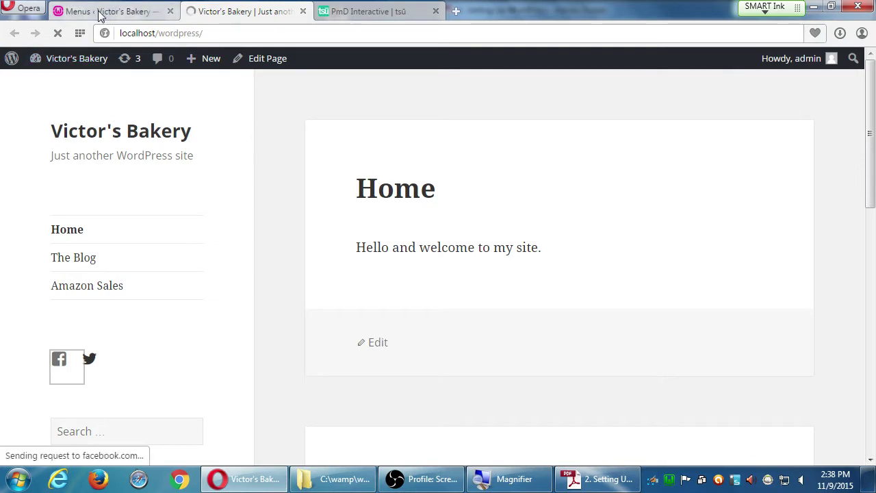
pyautogui.click(58, 33)
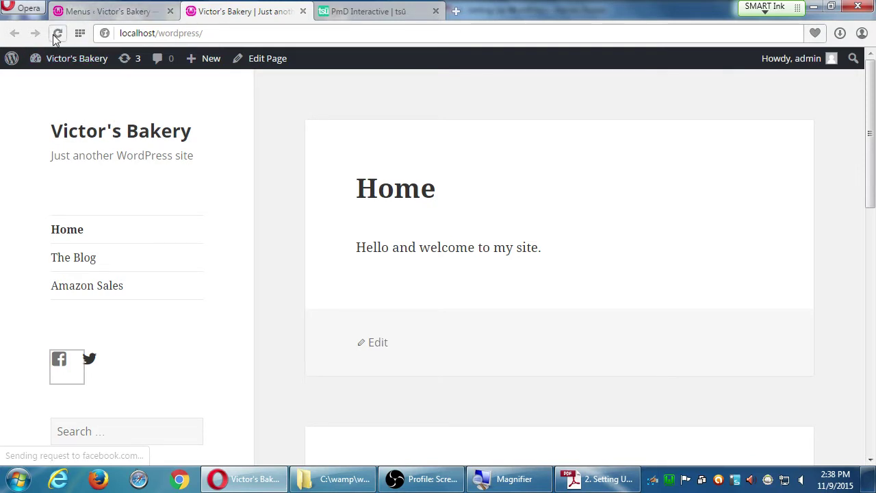
pyautogui.click(81, 13)
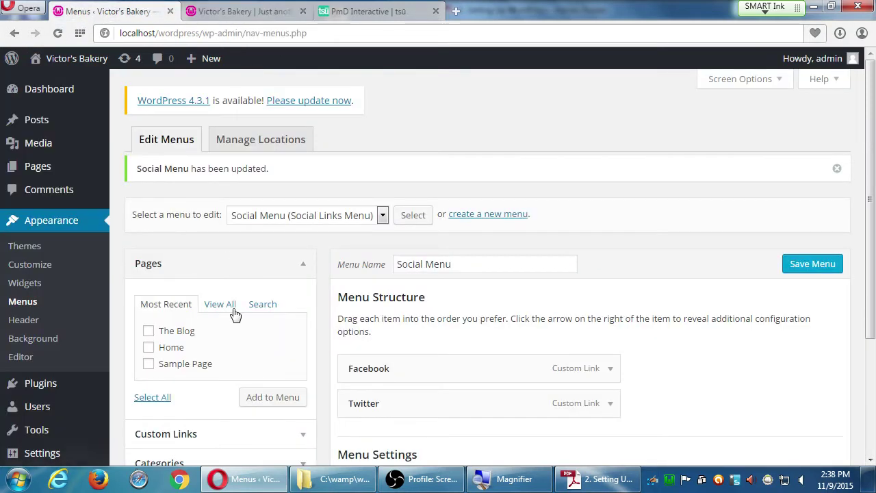
# Uncheck Social Links Menu under Menu Settings' theme locations, without saving.
pyautogui.scroll(-2, 235, 313)
pyautogui.scroll(1, 313, 297)
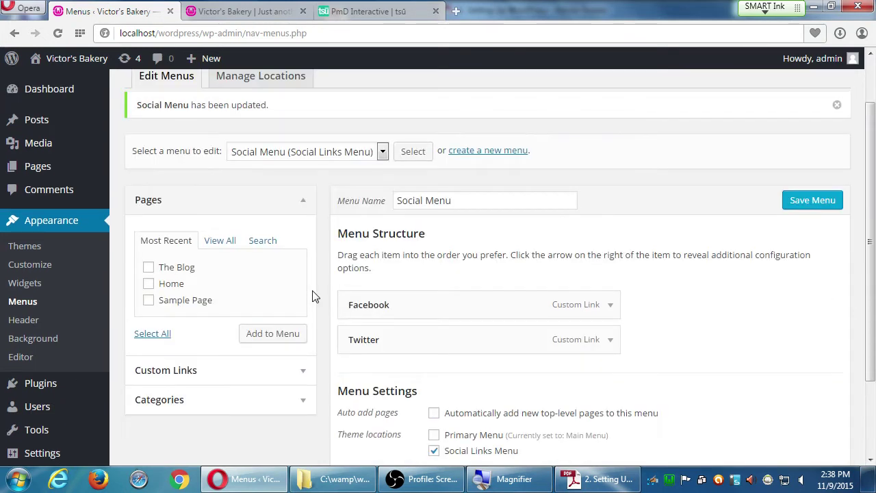
pyautogui.scroll(-1, 319, 294)
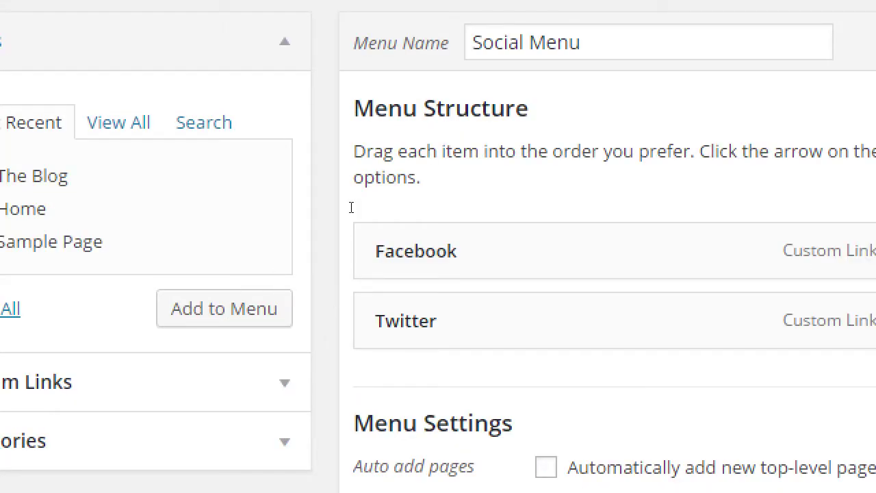
pyautogui.moveTo(580, 42); pyautogui.dragTo(396, 114)
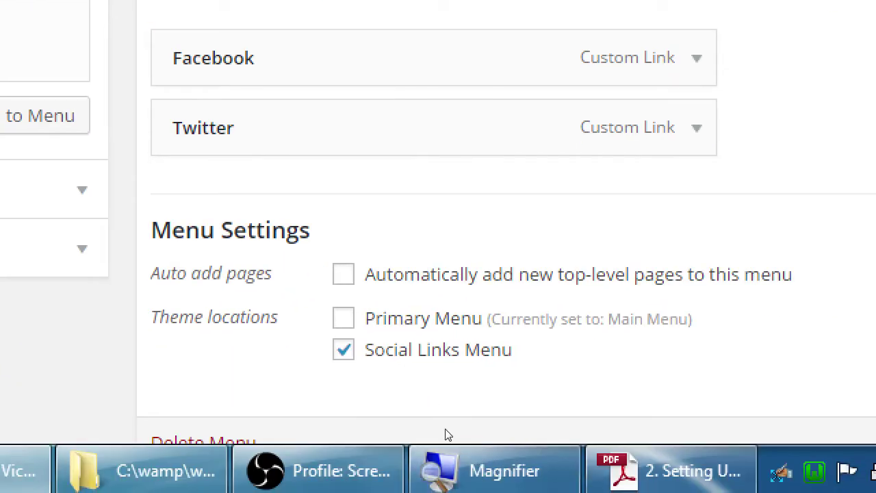
pyautogui.moveTo(448, 427); pyautogui.dragTo(505, 431)
pyautogui.click(505, 430)
# Reload the Victor's Bakery home page to check the social icons, then move to the tsu tab.
pyautogui.hotkey('ctrl', 'Tab')
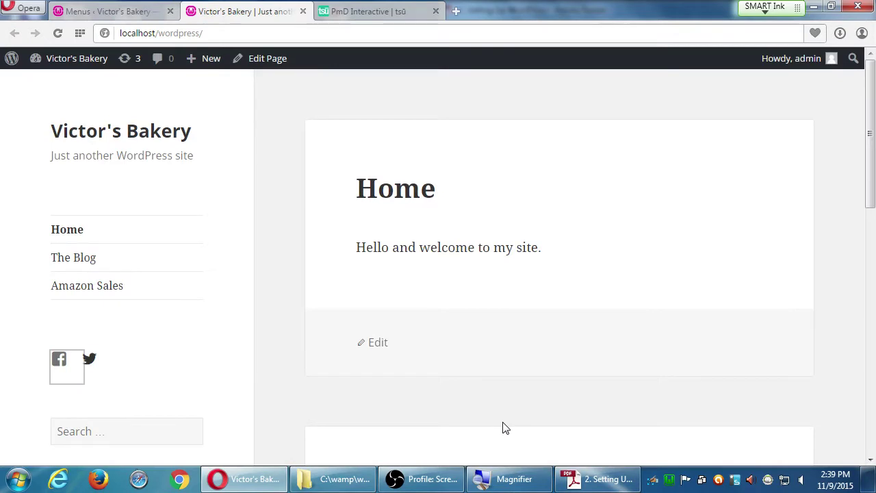
pyautogui.press('F5')
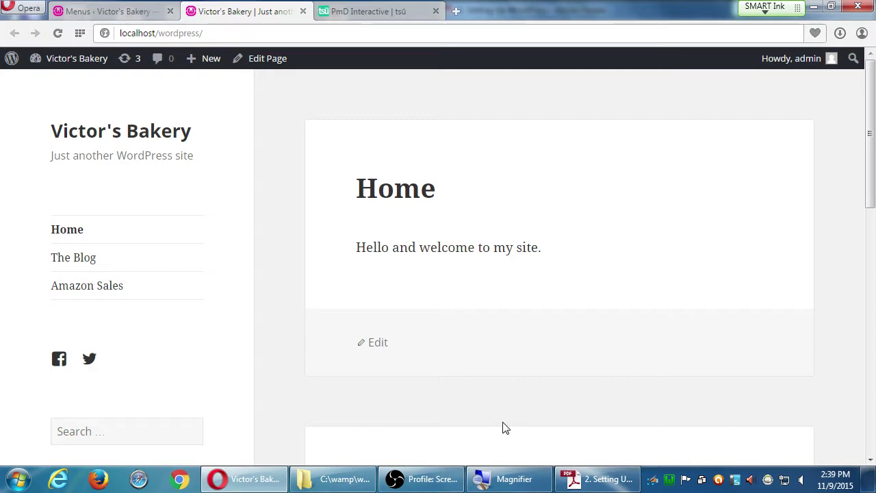
pyautogui.hotkey('ctrl', 'Tab')
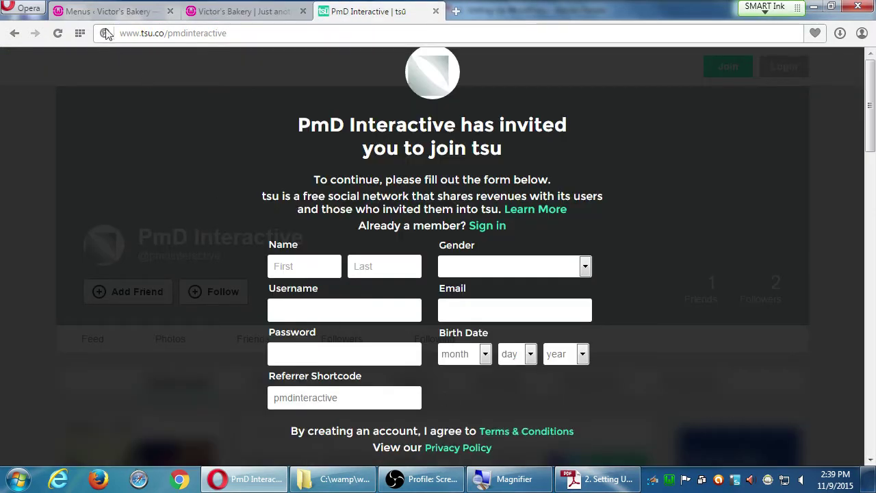
# Switch from the PmD Interactive tsu tab back to the WordPress Menus tab.
pyautogui.hotkey('ctrl', 'Tab')
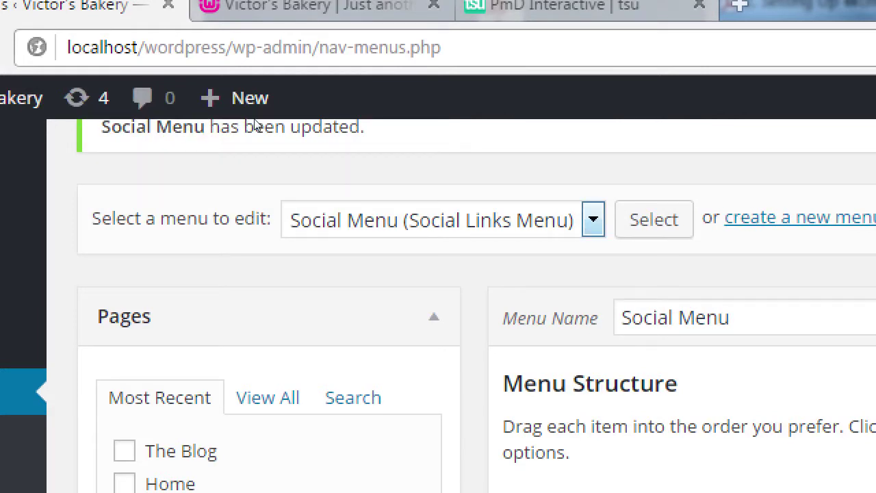
# Switch the menu dropdown to Main Menu and leave the page, discarding the unsaved location change.
pyautogui.hotkey('alt', 'Down')
pyautogui.press('Up')
pyautogui.press('Return')
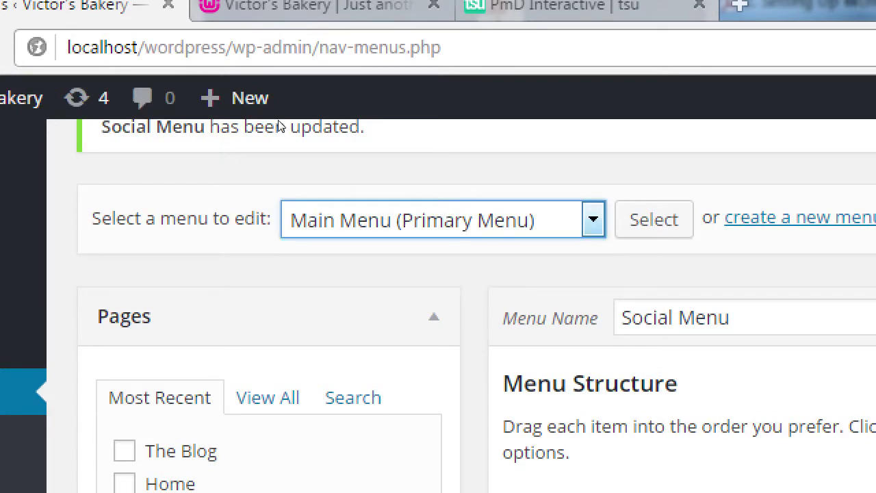
pyautogui.hotkey('alt', 'Down')
pyautogui.press('Down')
pyautogui.press('Return')
pyautogui.hotkey('alt', 'Down')
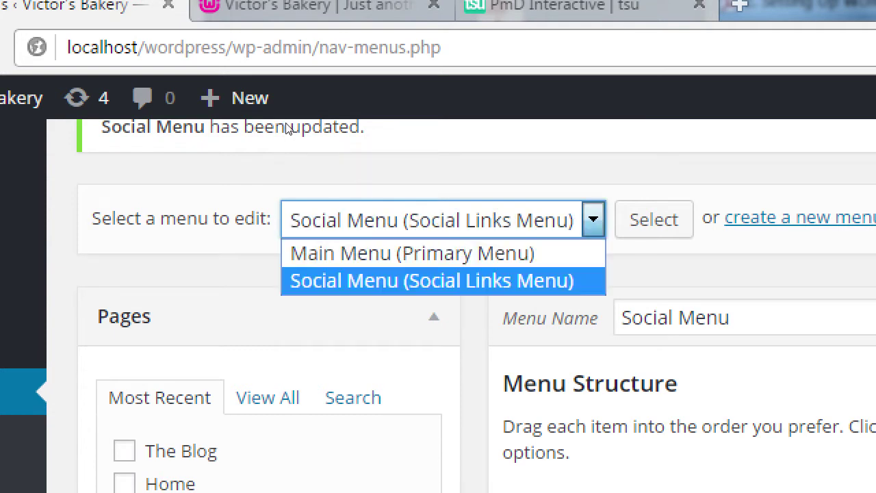
pyautogui.press('Up')
pyautogui.press('Return')
pyautogui.press('Tab')
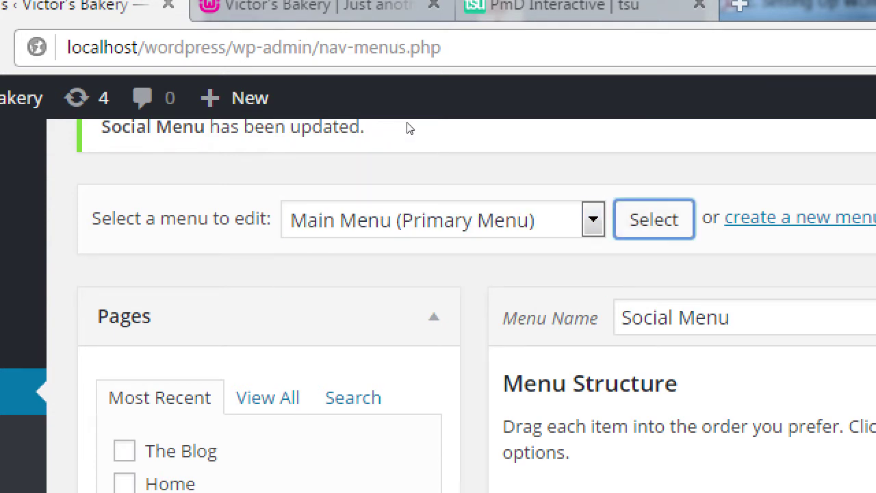
pyautogui.press('Return')
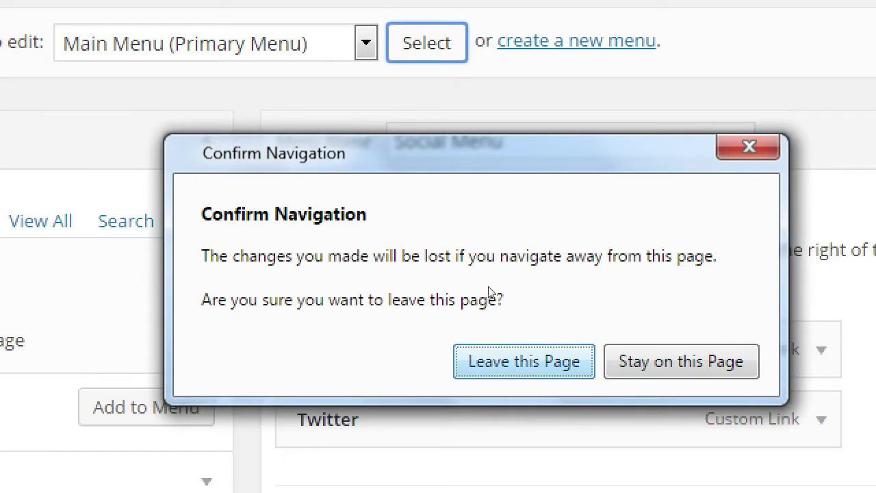
pyautogui.press('Return')
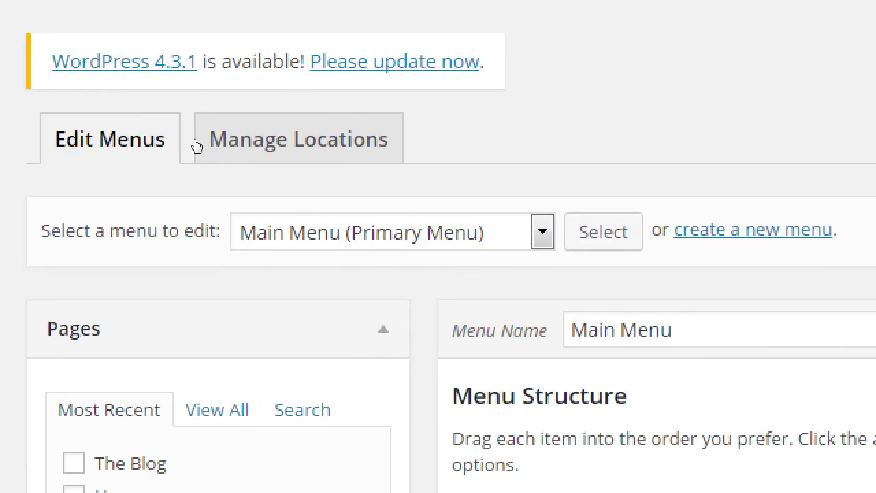
# Load Social Menu for editing, then set the menu dropdown back to Main Menu.
pyautogui.hotkey('alt', 'Down')
pyautogui.press('Down')
pyautogui.press('Return')
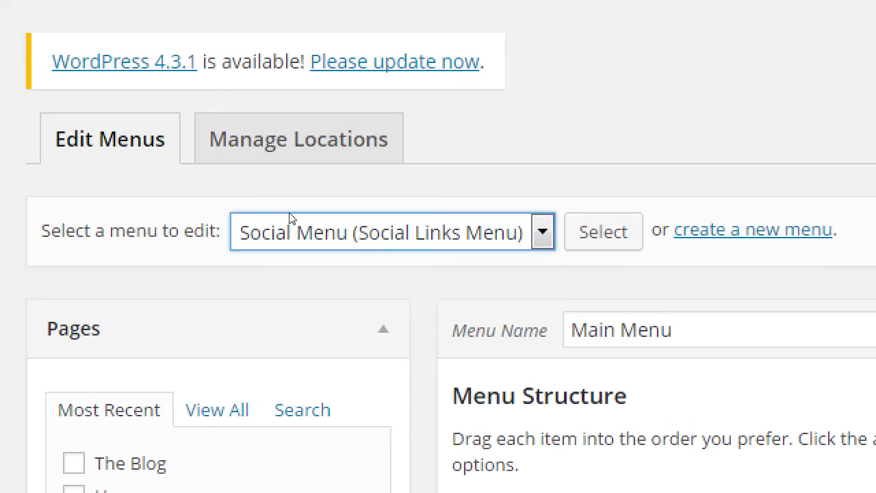
pyautogui.press('Tab')
pyautogui.press('Return')
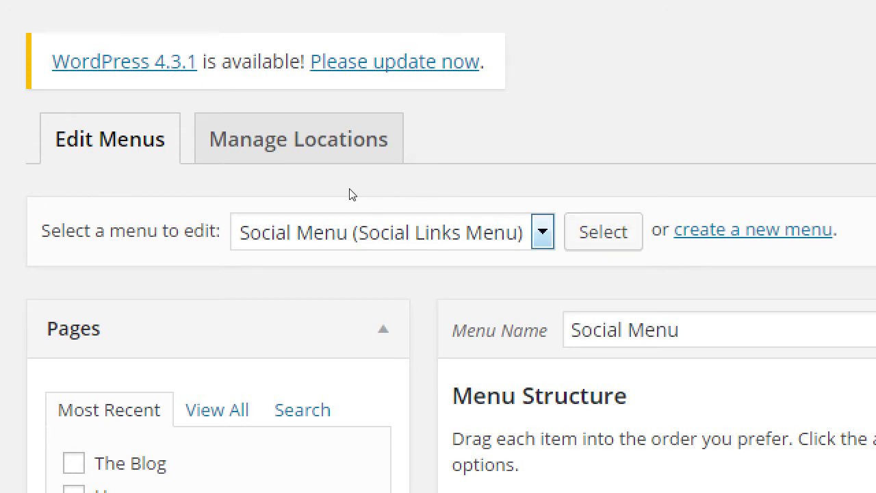
pyautogui.hotkey('alt', 'Down')
pyautogui.press('Up')
pyautogui.press('Return')
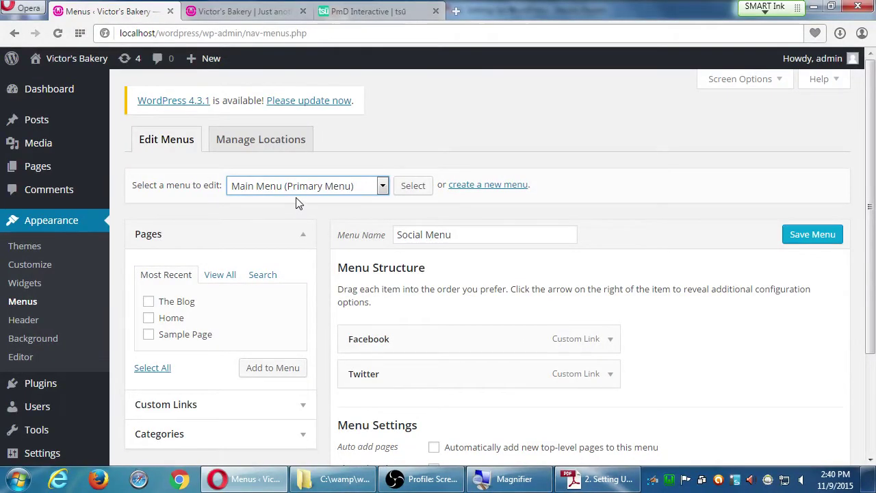
# Pick Social Menu again in the dropdown and load it with Select.
pyautogui.click(297, 186)
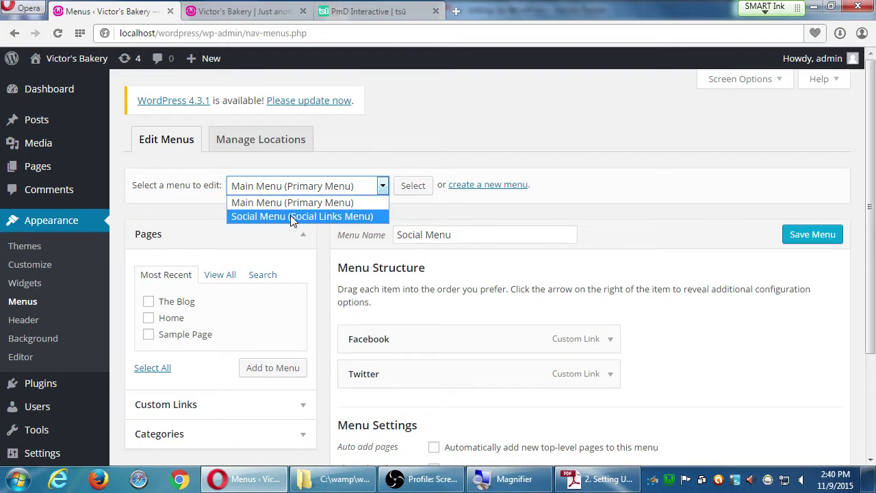
pyautogui.click(293, 216)
pyautogui.click(422, 186)
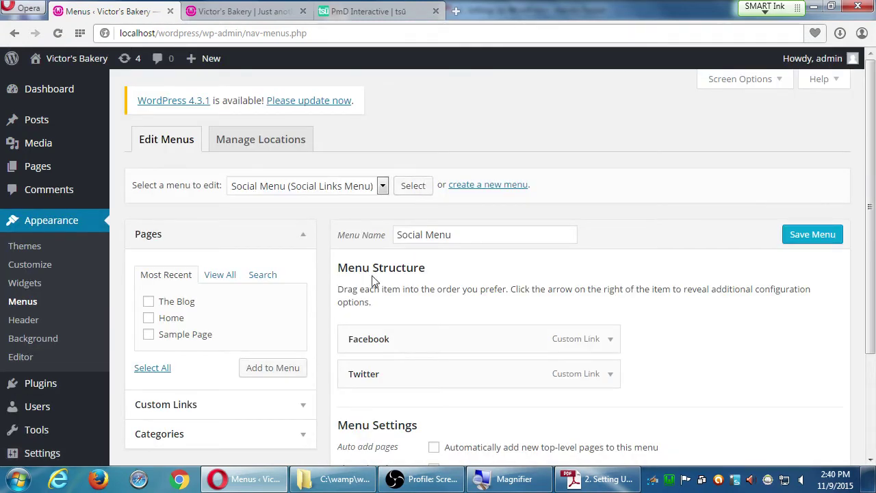
pyautogui.scroll(-2, 237, 307)
pyautogui.click(233, 312)
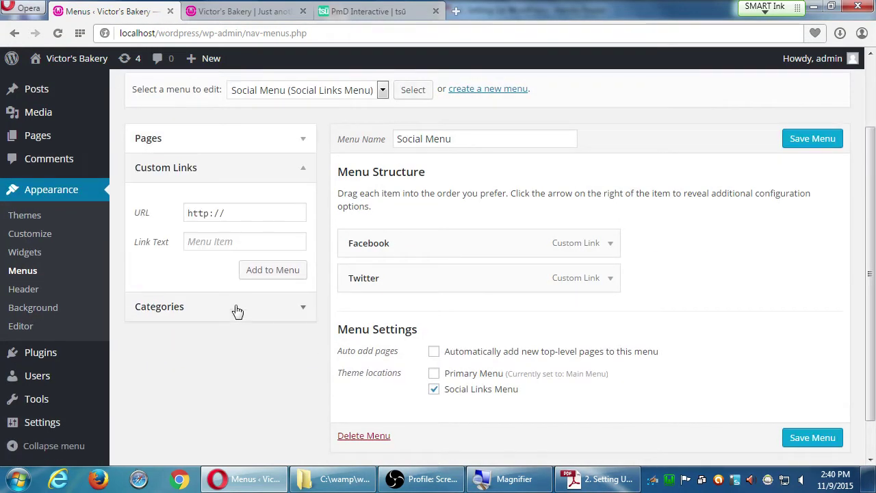
pyautogui.click(262, 213)
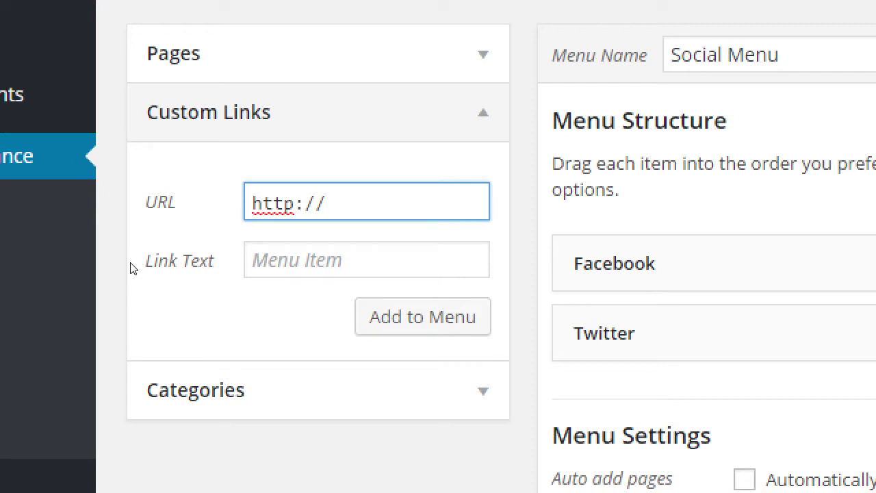
pyautogui.write('tsu.co/pm')
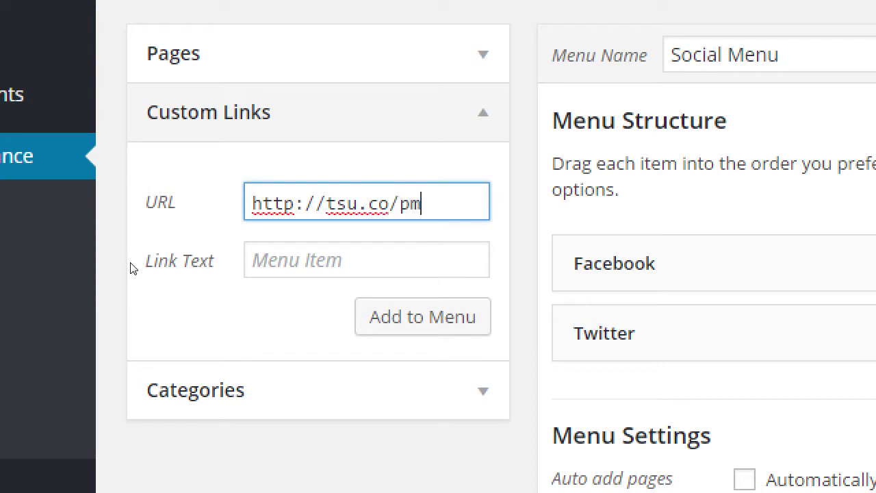
pyautogui.write('dinteractive')
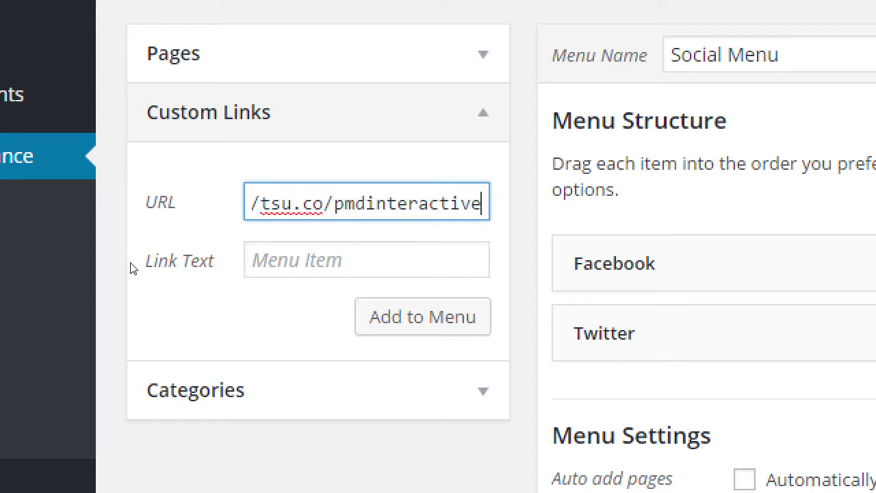
pyautogui.press('Home')
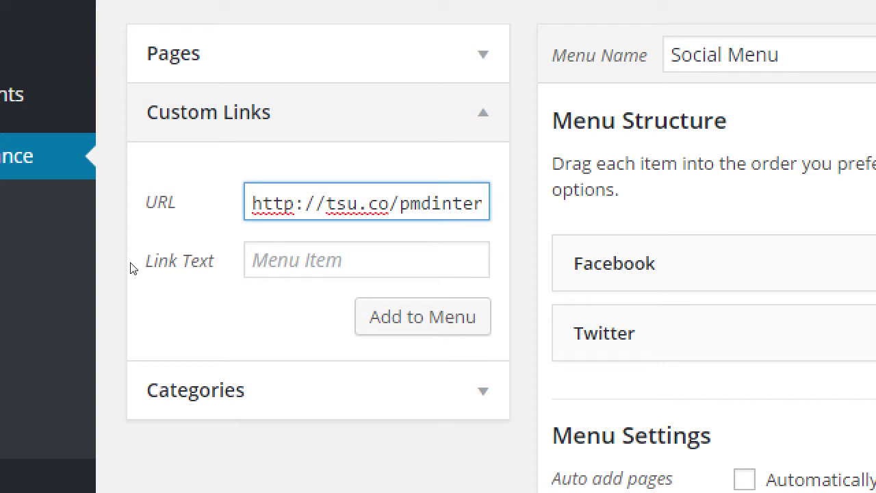
pyautogui.press('Tab')
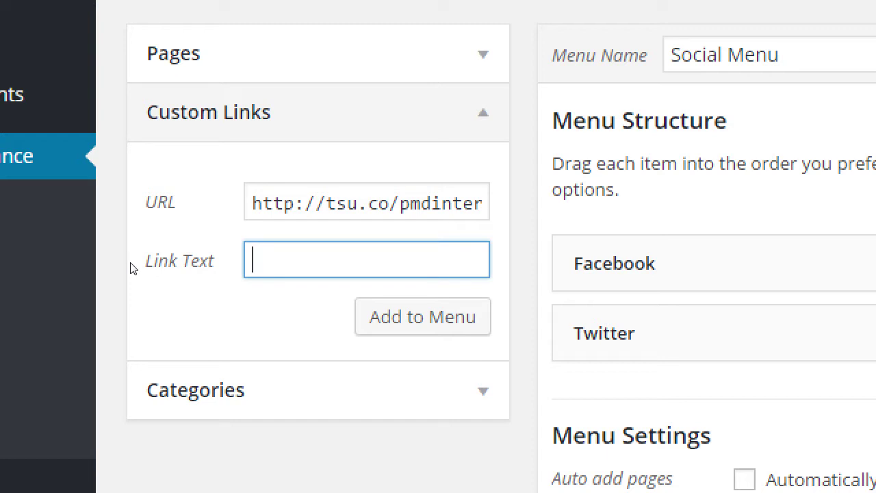
# Add a custom link with text 'Tsu' to the Social Menu and save the menu.
pyautogui.write('Tsu')
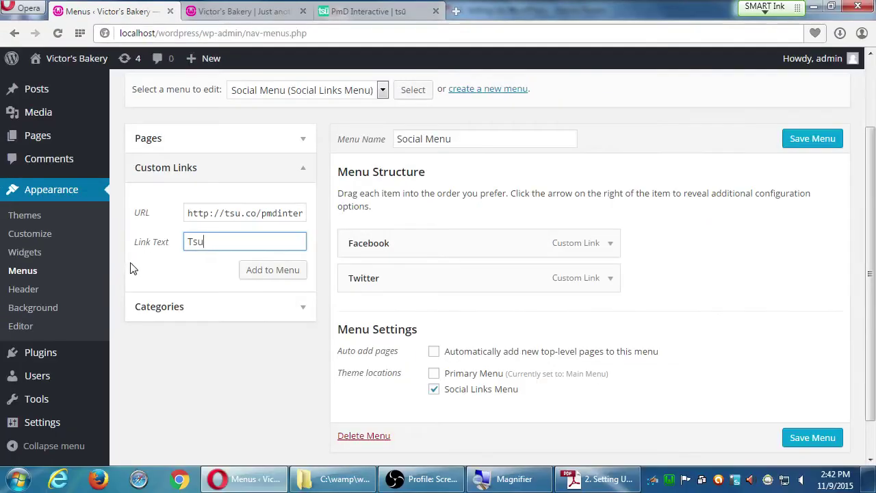
pyautogui.click(246, 270)
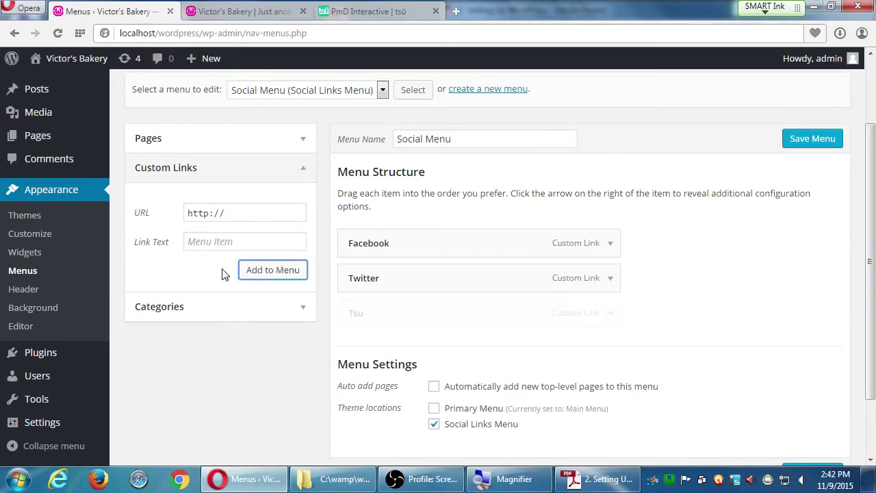
pyautogui.click(796, 143)
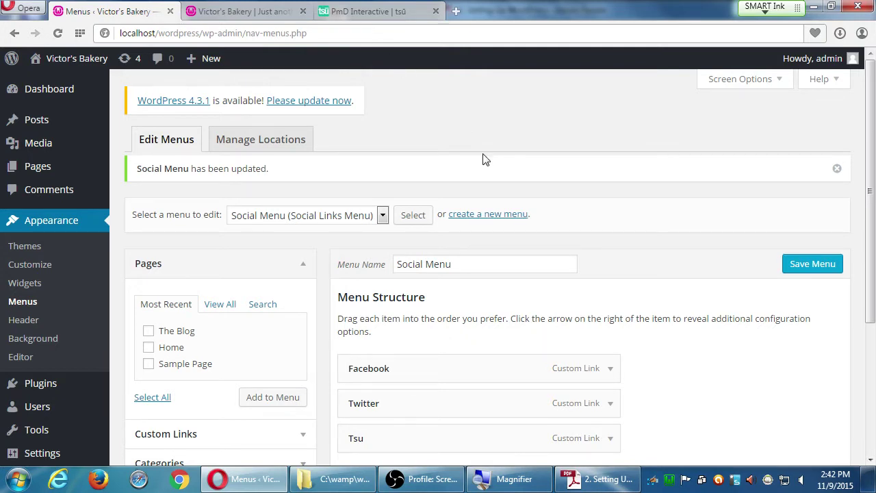
pyautogui.click(389, 12)
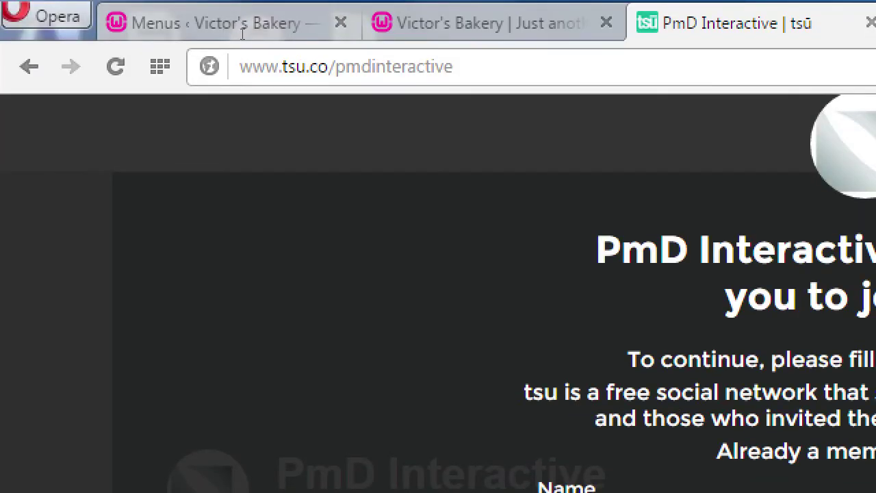
# Scroll through the PmD Interactive tsu invite page, then return to the Victor's Bakery tab.
pyautogui.click(242, 34)
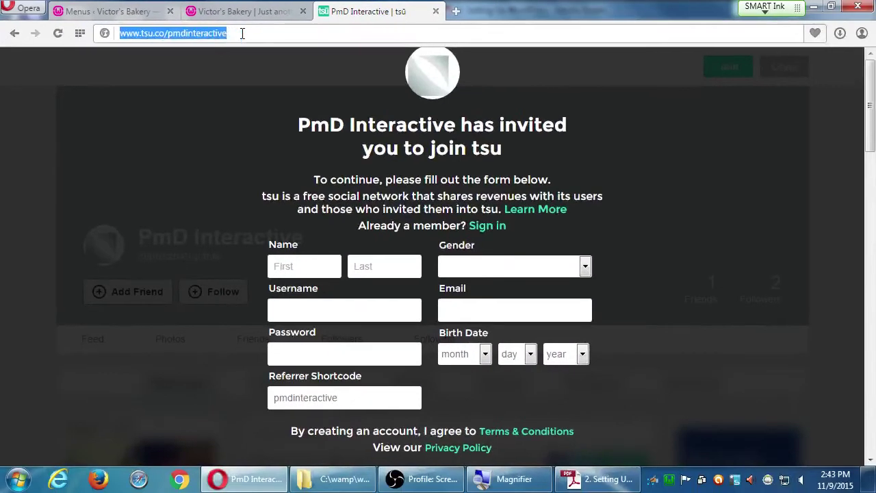
pyautogui.scroll(-8, 492, 317)
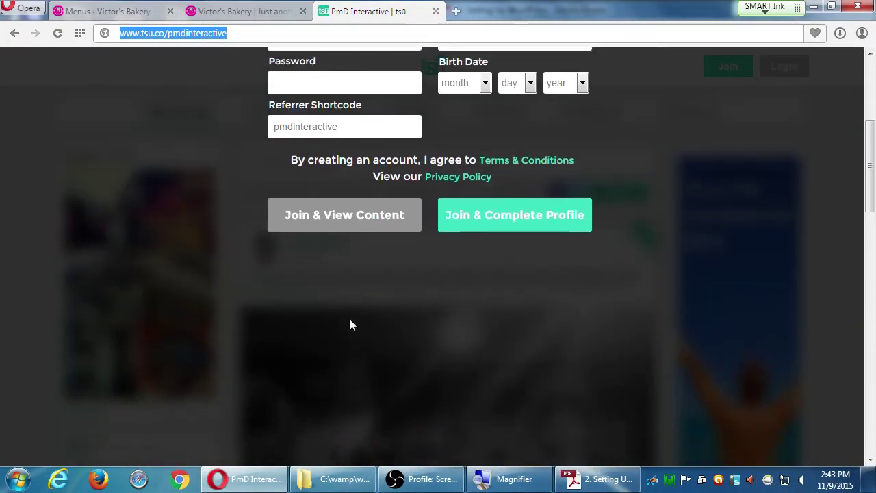
pyautogui.scroll(-5, 332, 328)
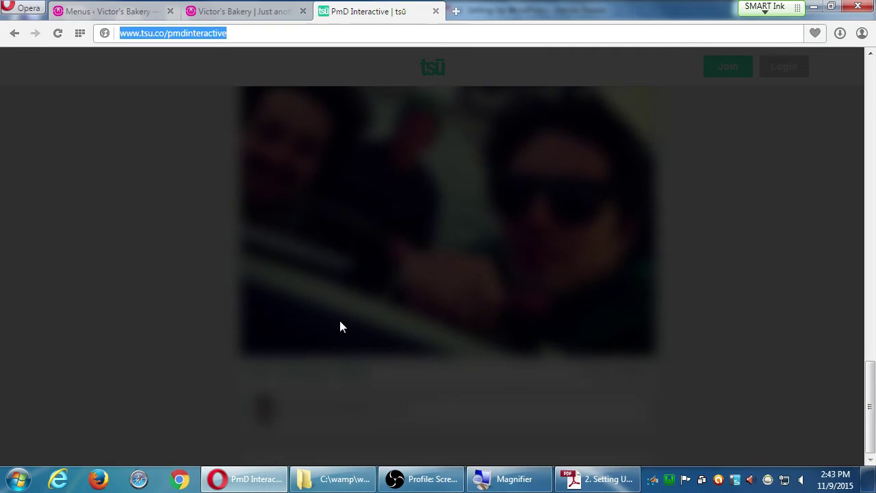
pyautogui.scroll(8, 340, 327)
pyautogui.scroll(10, 340, 318)
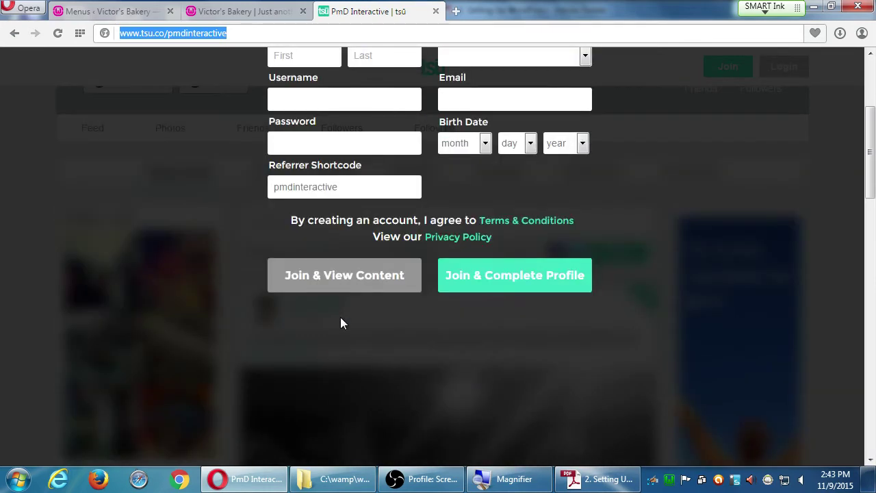
pyautogui.scroll(1, 341, 318)
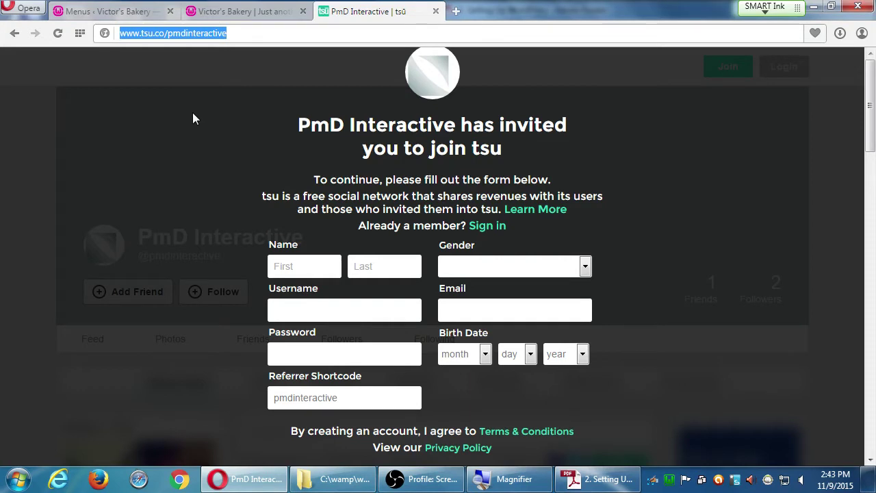
pyautogui.click(239, 11)
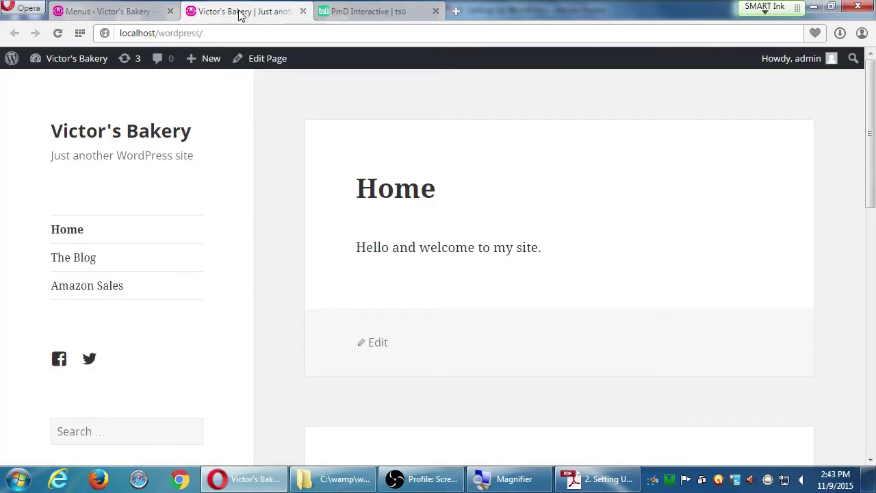
# Reload the Victor's Bakery home page with F5 to show the tsu icon, then go to Menus.
pyautogui.click(355, 11)
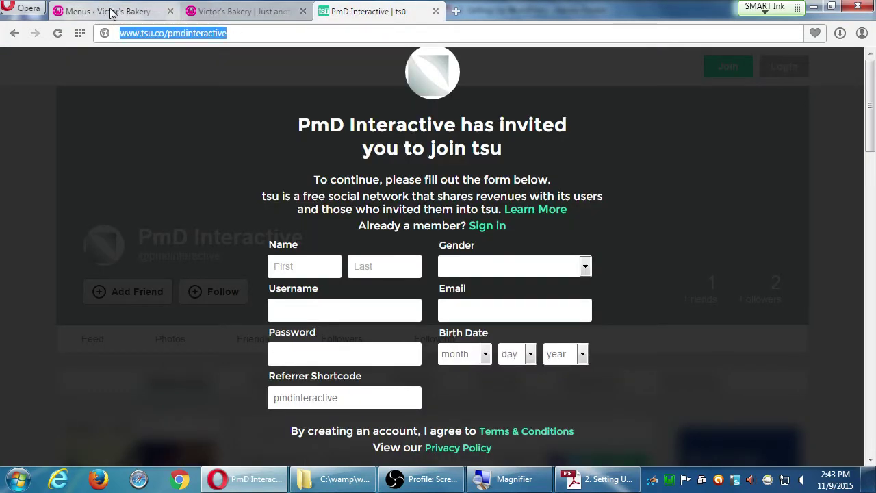
pyautogui.click(231, 13)
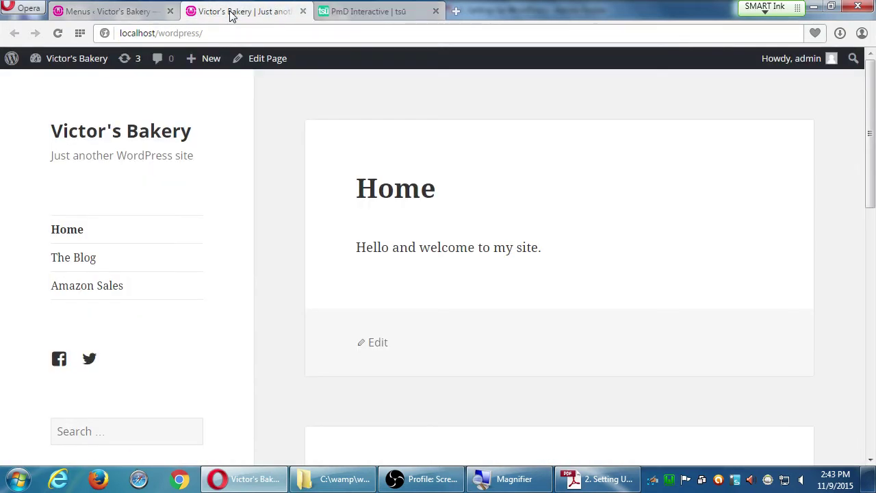
pyautogui.click(141, 13)
pyautogui.click(219, 15)
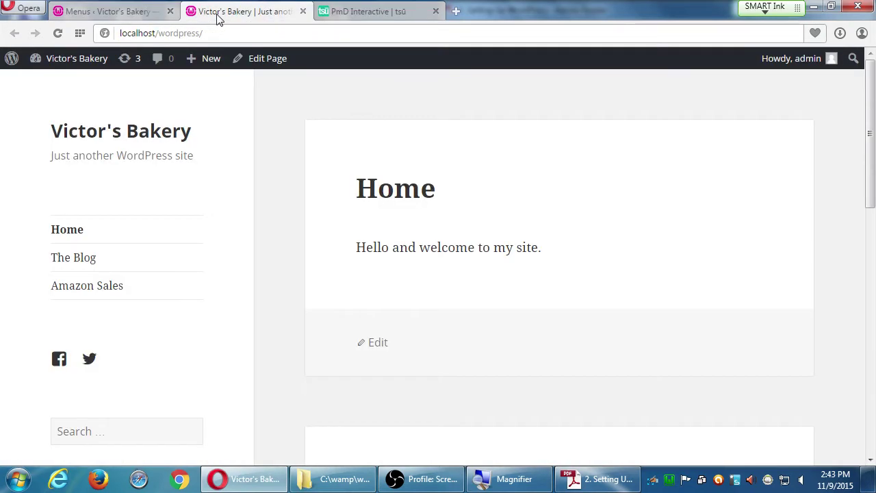
pyautogui.press('F5')
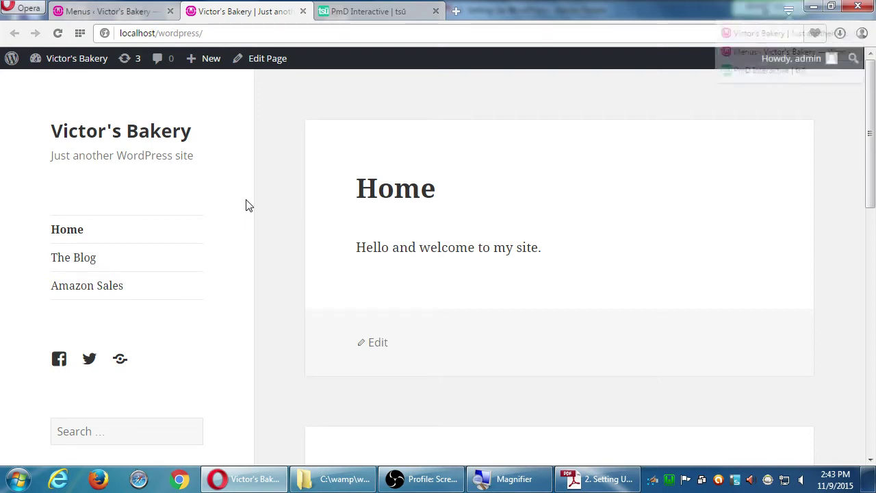
pyautogui.hotkey('ctrl', 'Tab')
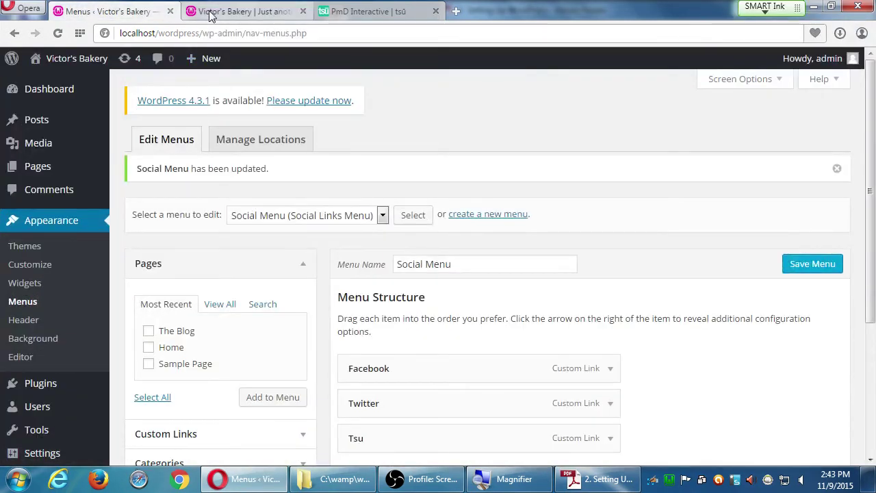
# Bring the Victor's Bakery home page back to check the tsu icon's link.
pyautogui.click(243, 11)
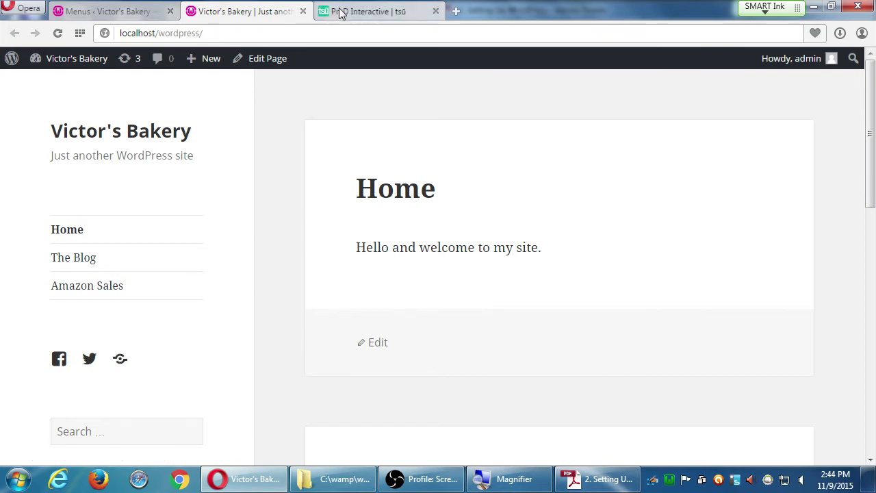
# Scroll the PmD Interactive tsu invite form, then go back through the bakery tab to Menus.
pyautogui.click(363, 11)
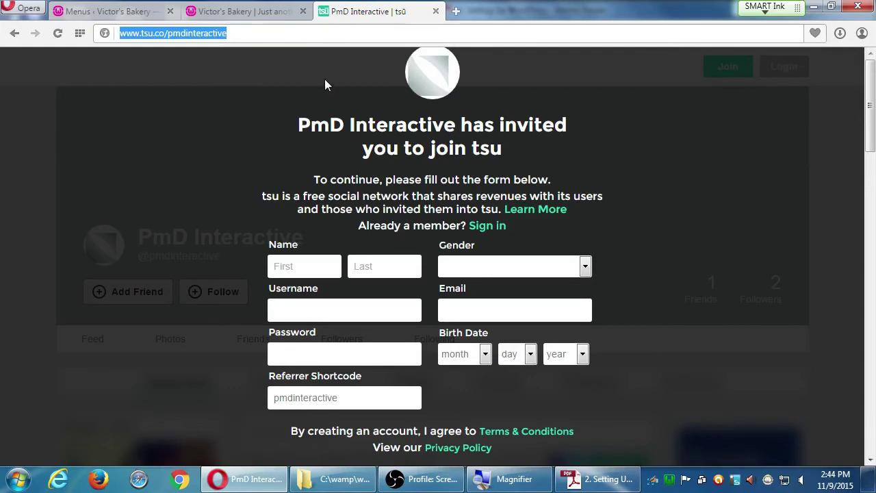
pyautogui.scroll(-3, 328, 81)
pyautogui.scroll(-2, 329, 82)
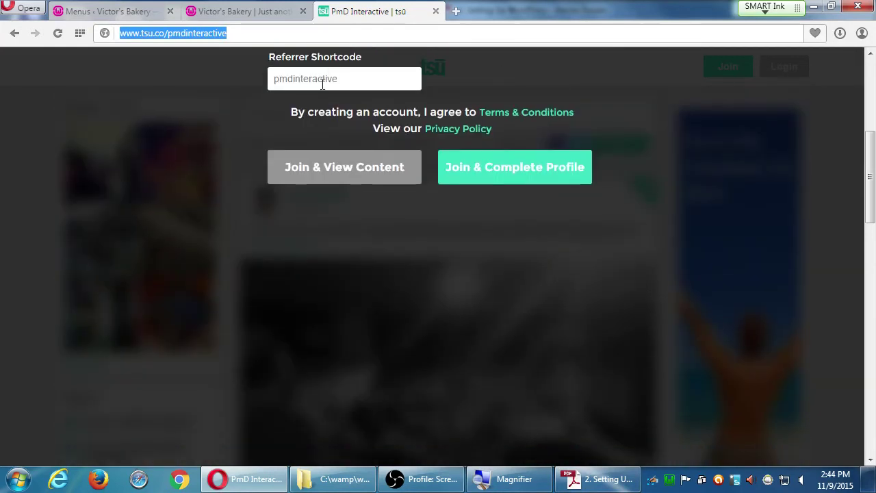
pyautogui.scroll(5, 327, 86)
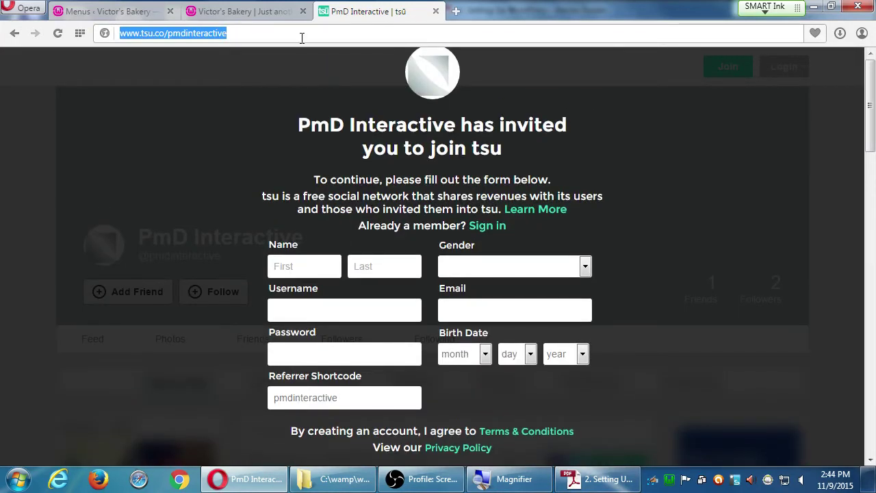
pyautogui.click(233, 33)
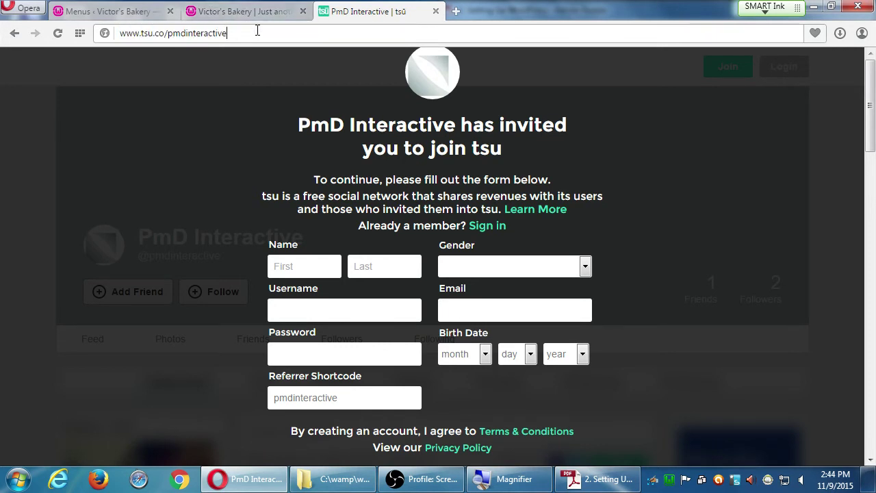
pyautogui.click(219, 12)
pyautogui.click(110, 11)
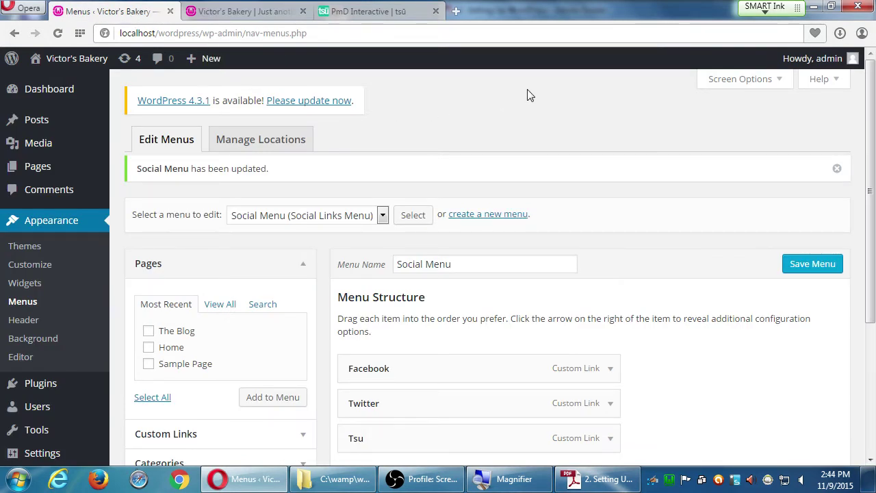
# Close the PmD Interactive tsu tab and switch to the Victor's Bakery home page.
pyautogui.scroll(-1, 531, 95)
pyautogui.scroll(-2, 532, 94)
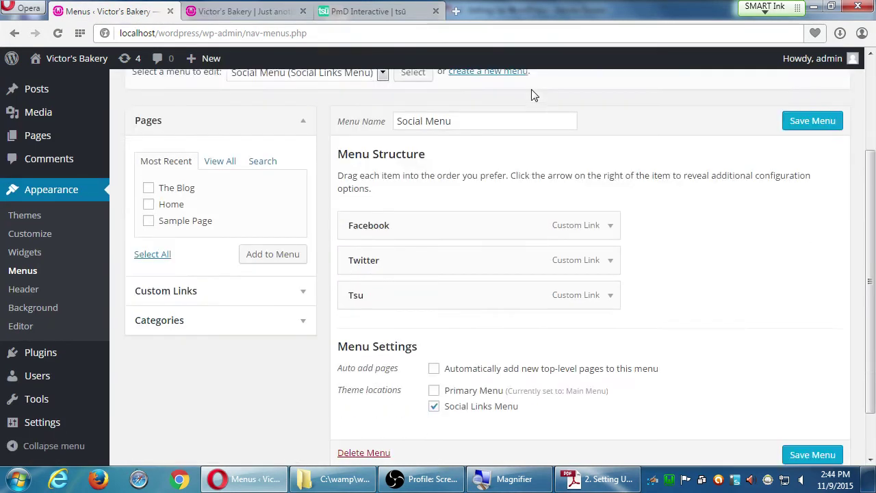
pyautogui.scroll(3, 532, 94)
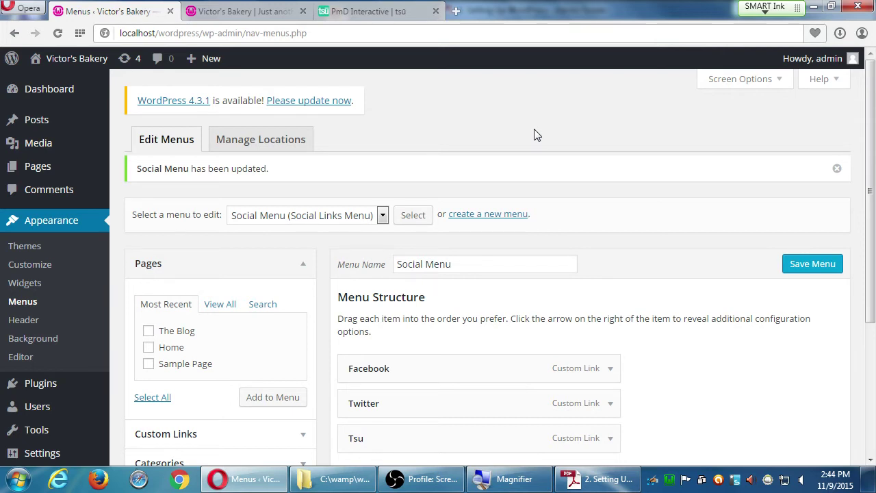
pyautogui.scroll(-1, 394, 448)
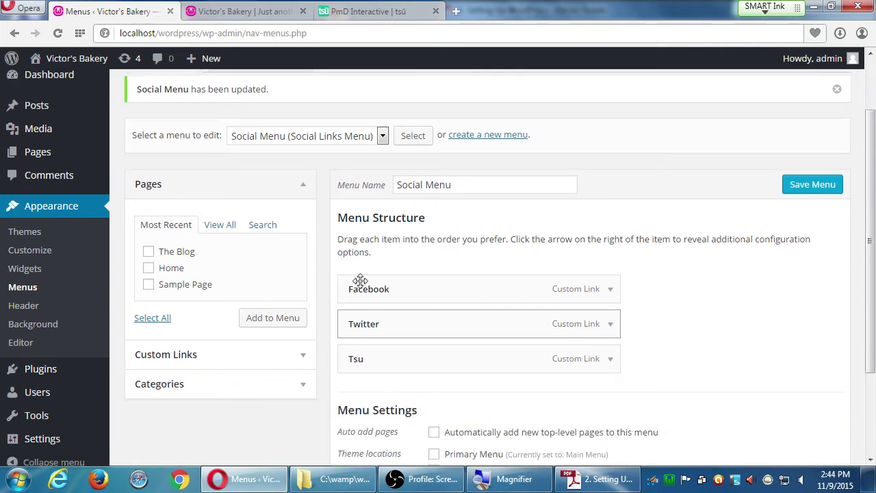
pyautogui.scroll(1, 438, 271)
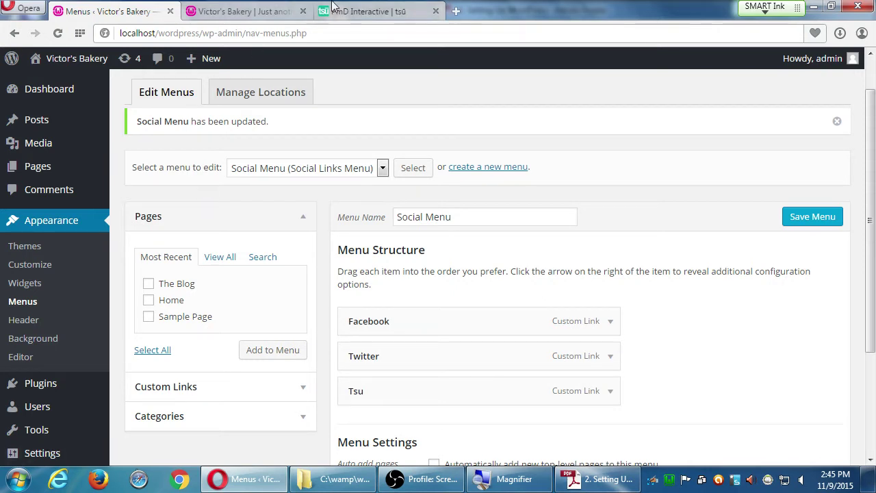
pyautogui.click(435, 11)
pyautogui.click(296, 10)
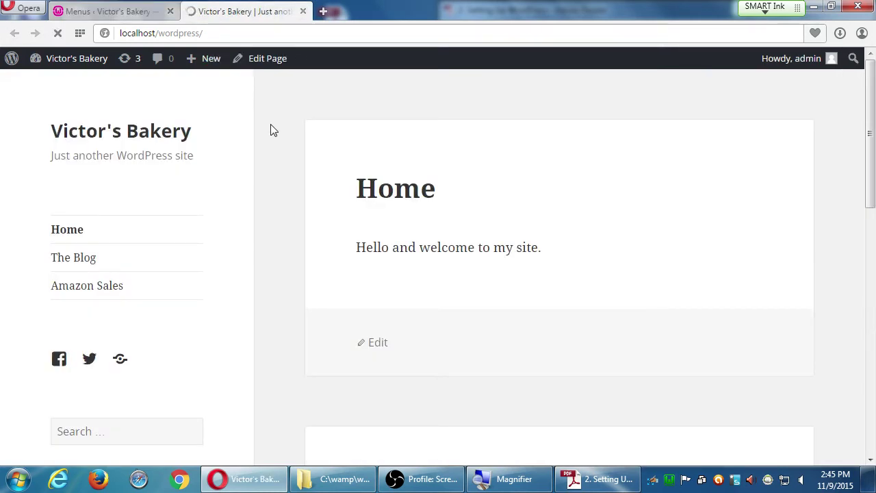
# Follow the Twitter icon to the PmD Interactive profile, then close the Menus and Twitter tabs.
pyautogui.click(89, 361)
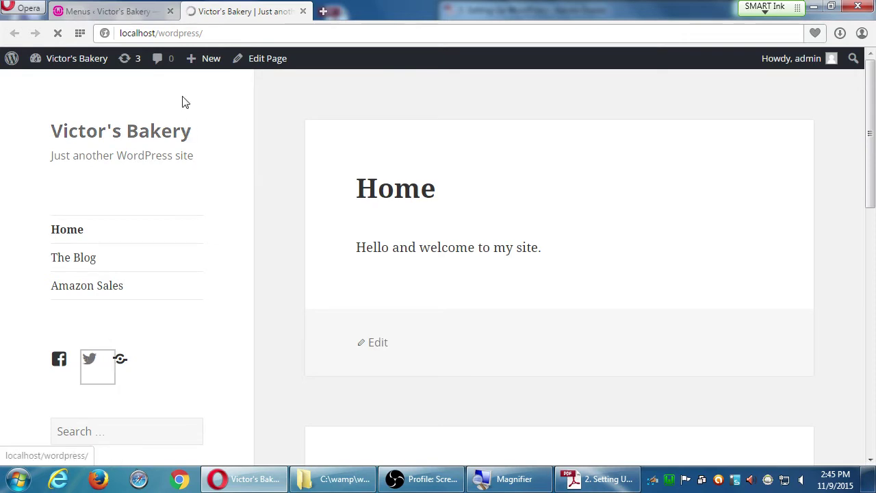
pyautogui.click(170, 11)
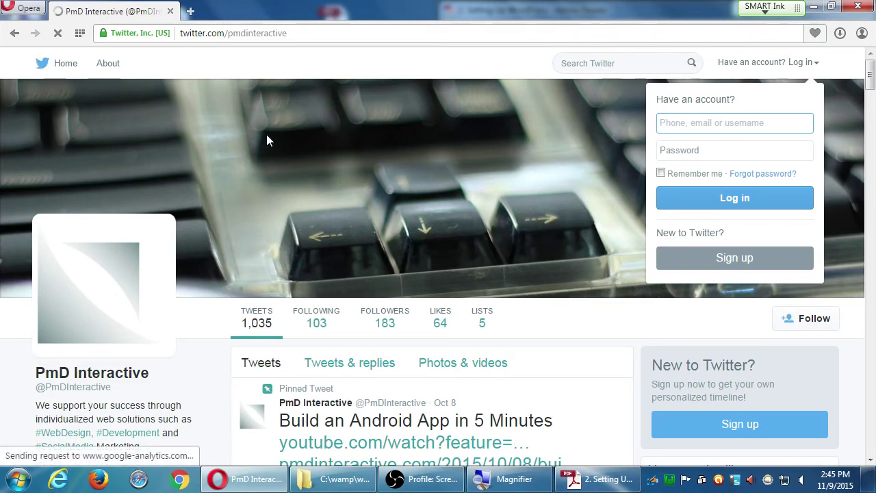
pyautogui.click(170, 11)
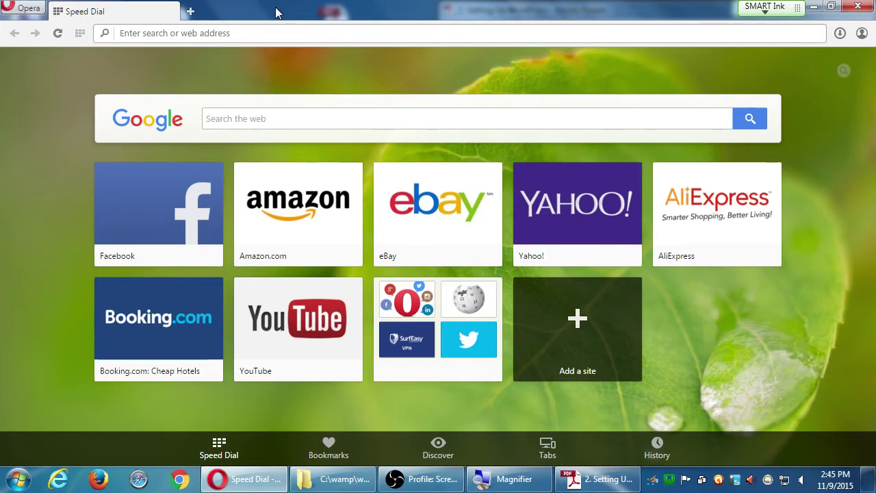
# Load the local Victor's Bakery site by entering localhost/wordpress in the address bar.
pyautogui.write('tsu.co/')
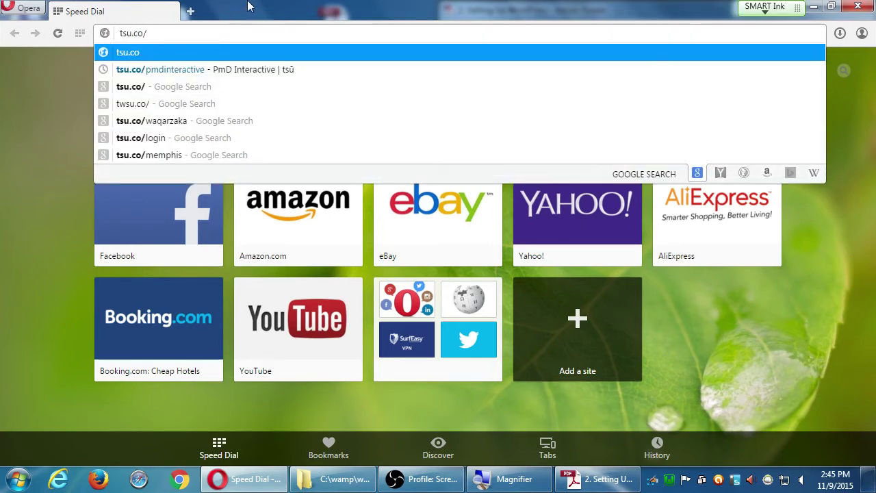
pyautogui.tripleClick(261, 32)
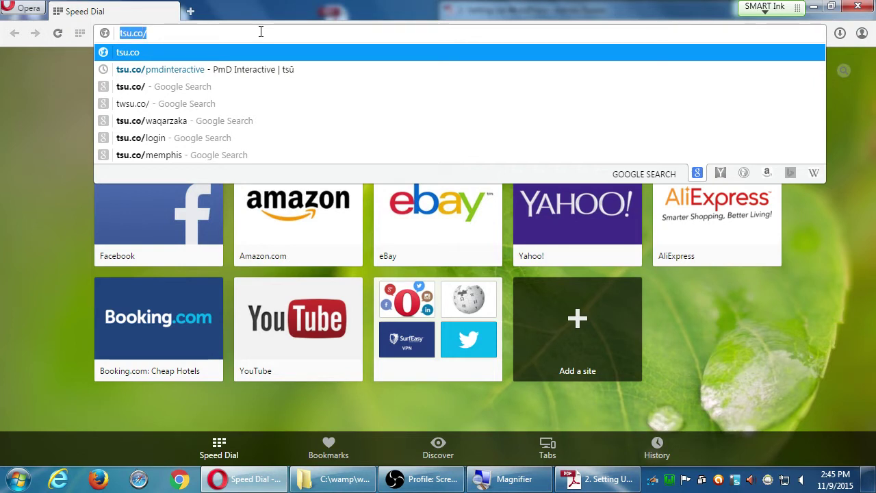
pyautogui.write('loc')
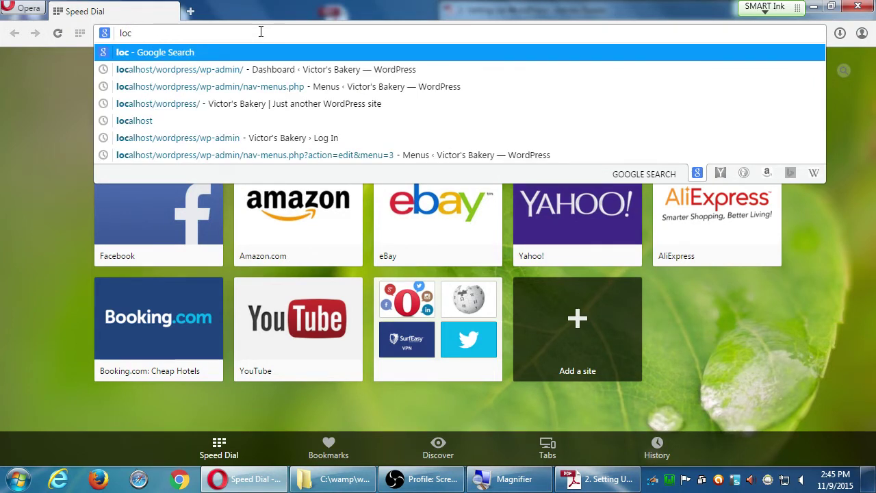
pyautogui.write('c')
pyautogui.press('BackSpace')
pyautogui.write('alhost/p')
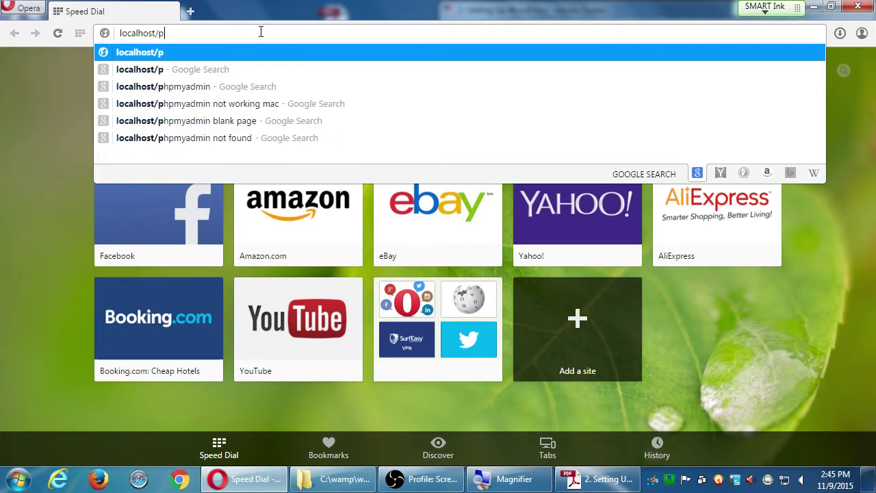
pyautogui.press('BackSpace')
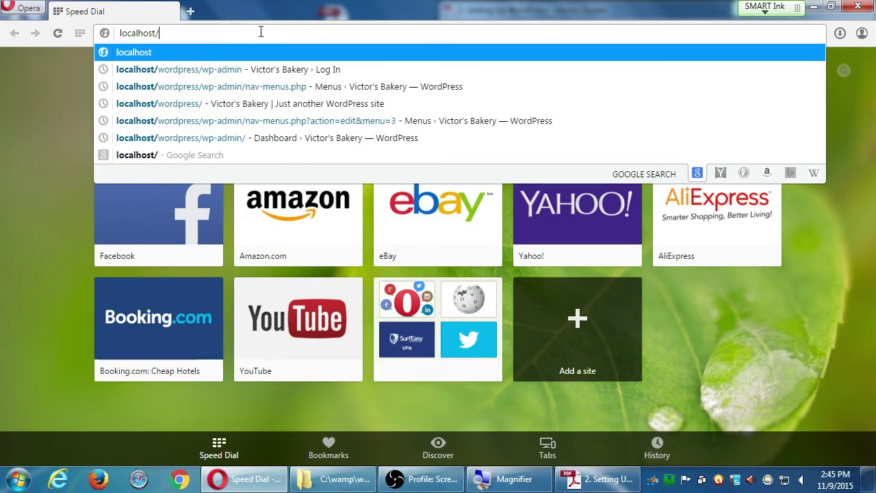
pyautogui.write('wordpres')
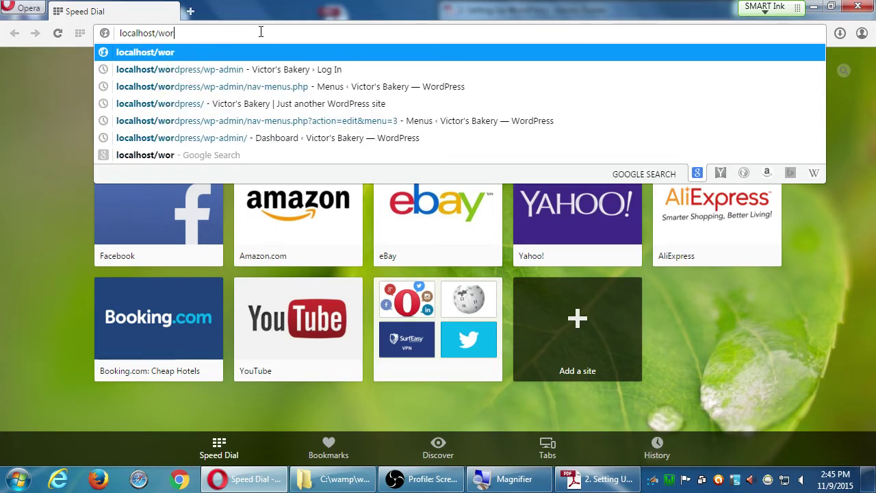
pyautogui.write('s')
pyautogui.press('Return')
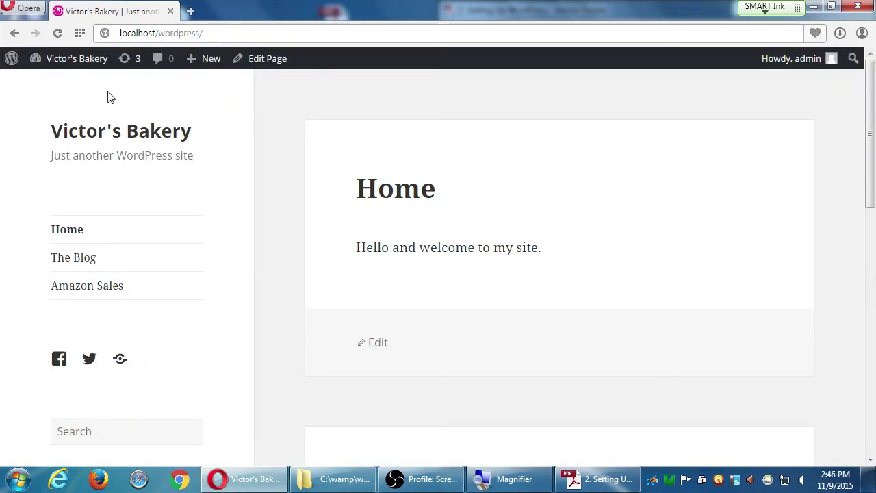
# Go to the Menus admin page from the site dropdown and reveal its Screen Options.
pyautogui.moveTo(77, 62)
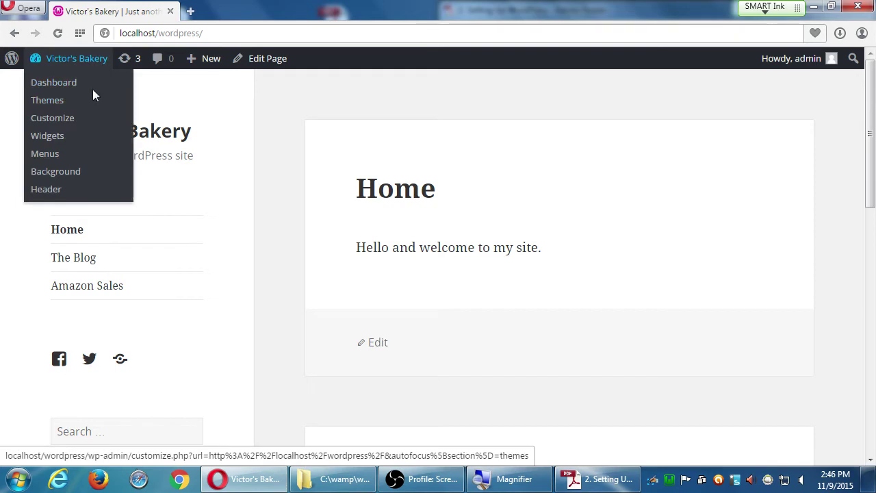
pyautogui.click(60, 154)
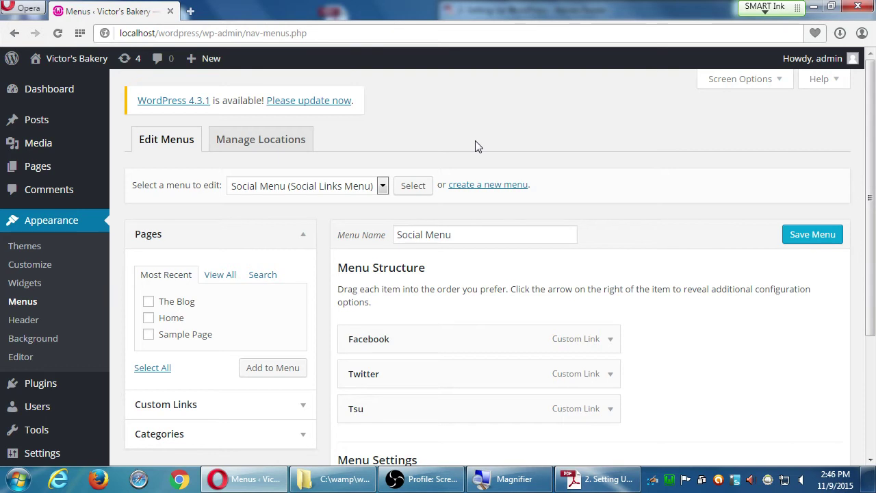
pyautogui.click(735, 80)
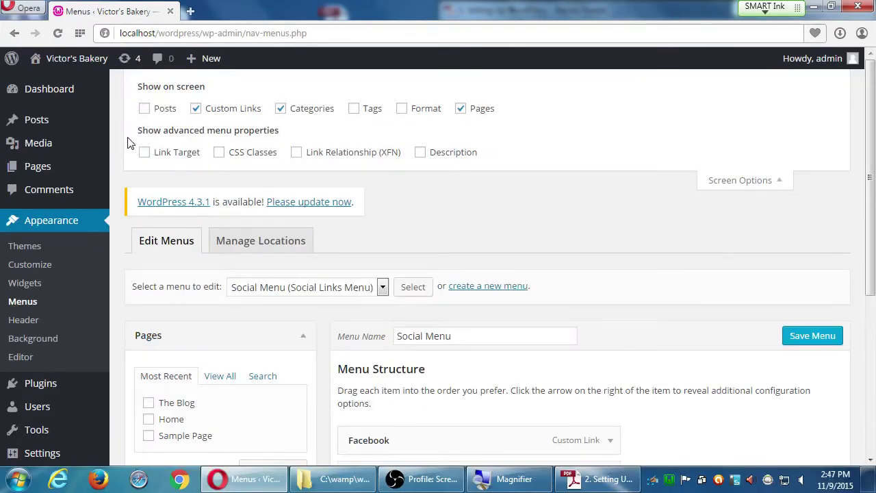
# Enable the Link Target advanced menu property and expand the Facebook menu item's settings.
pyautogui.click(143, 152)
pyautogui.scroll(-1, 401, 417)
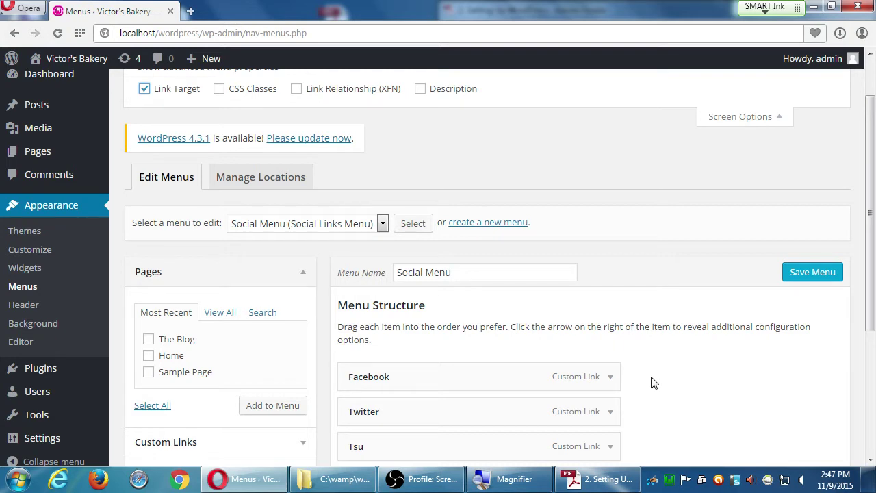
pyautogui.click(610, 380)
pyautogui.scroll(-1, 554, 403)
pyautogui.scroll(-1, 548, 403)
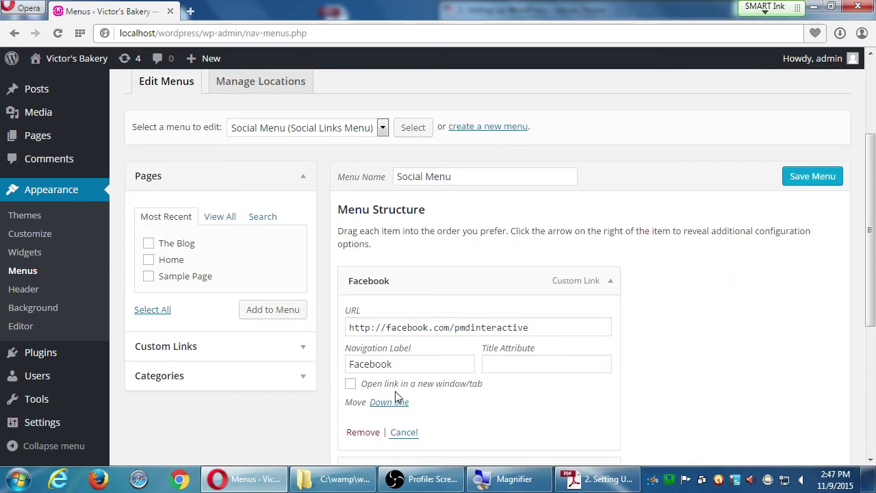
pyautogui.scroll(3, 395, 398)
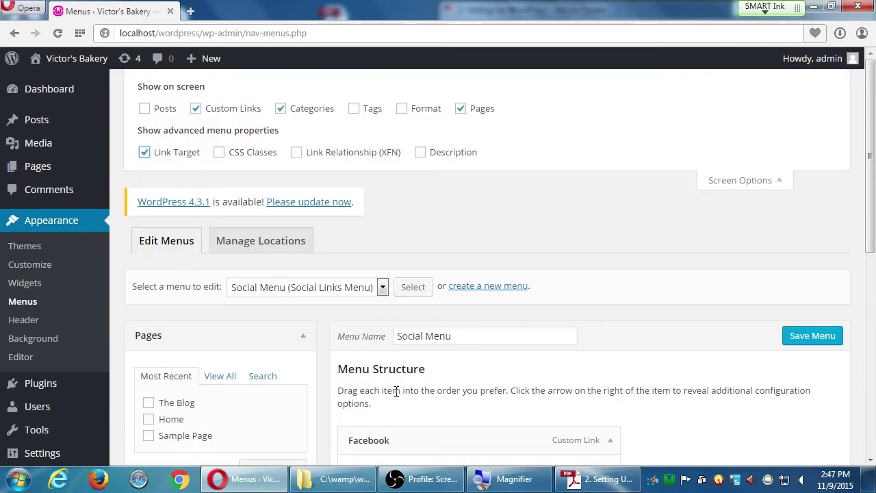
# Toggle Link Target off and back on, then collapse and reopen Screen Options.
pyautogui.click(143, 153)
pyautogui.scroll(-4, 274, 289)
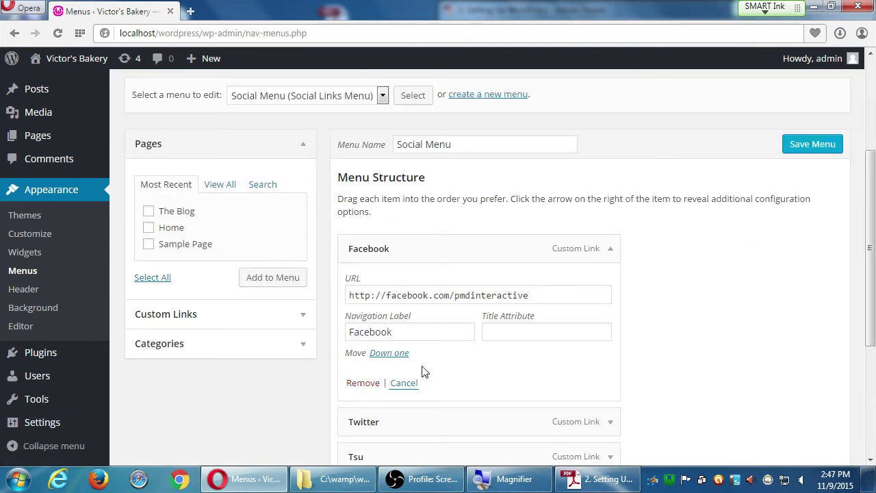
pyautogui.scroll(4, 423, 370)
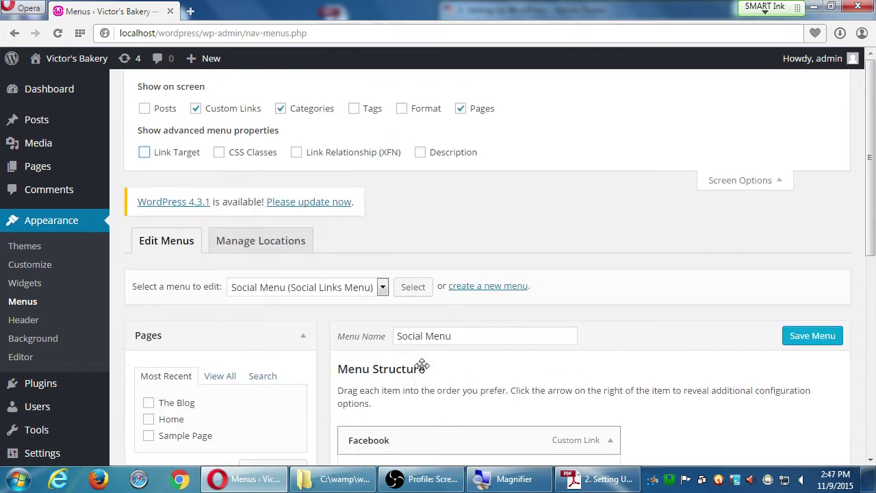
pyautogui.click(144, 153)
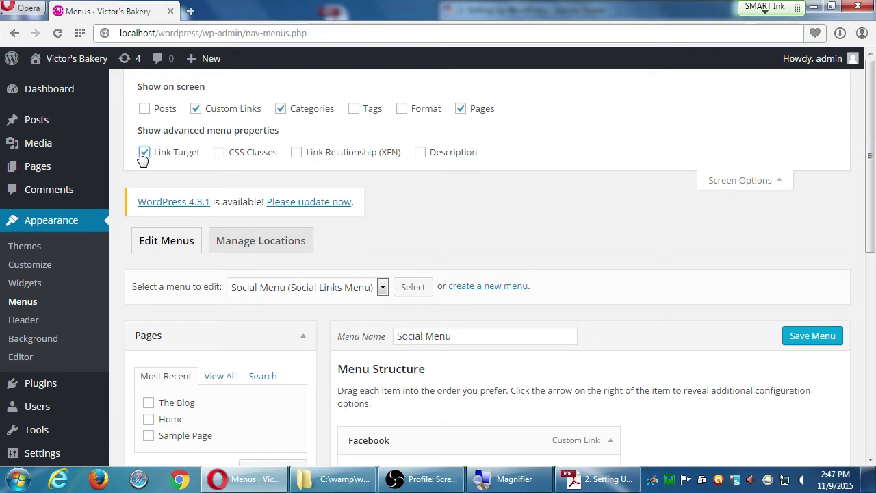
pyautogui.click(755, 180)
pyautogui.click(730, 84)
pyautogui.scroll(-2, 606, 302)
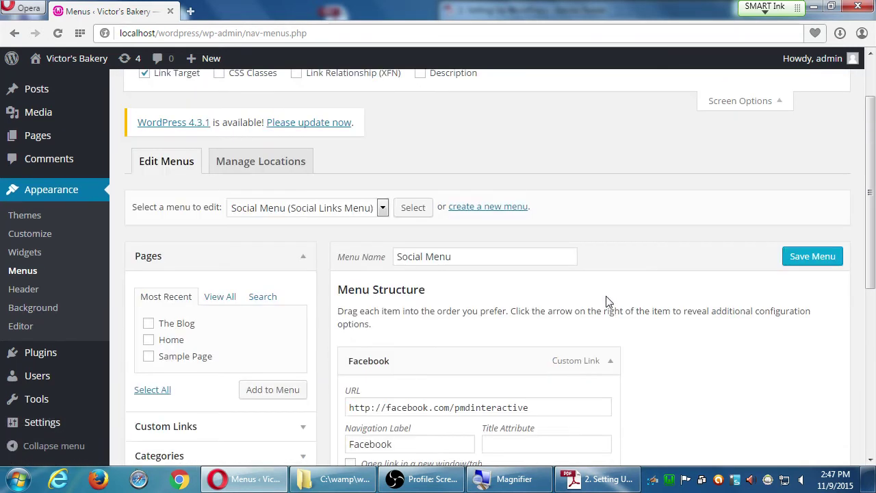
pyautogui.scroll(-2, 606, 301)
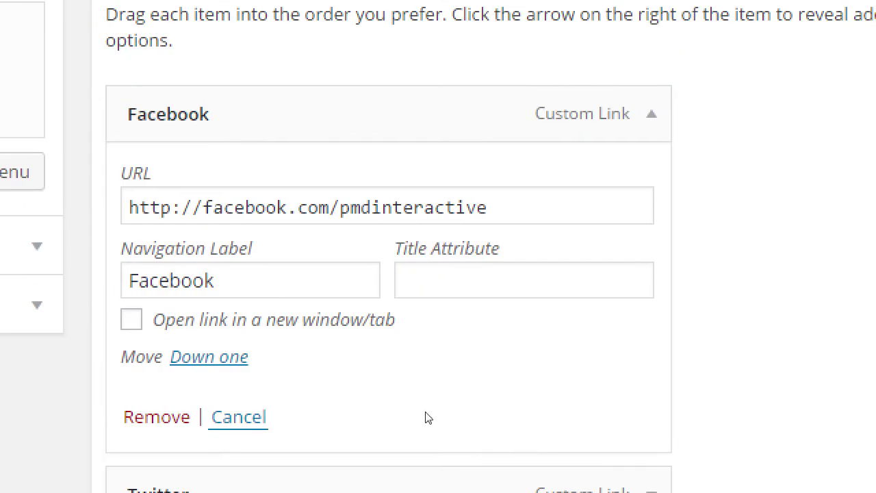
# Set the Facebook, Twitter and Tsu menu items to 'Open link in a new window/tab'.
pyautogui.press('space')
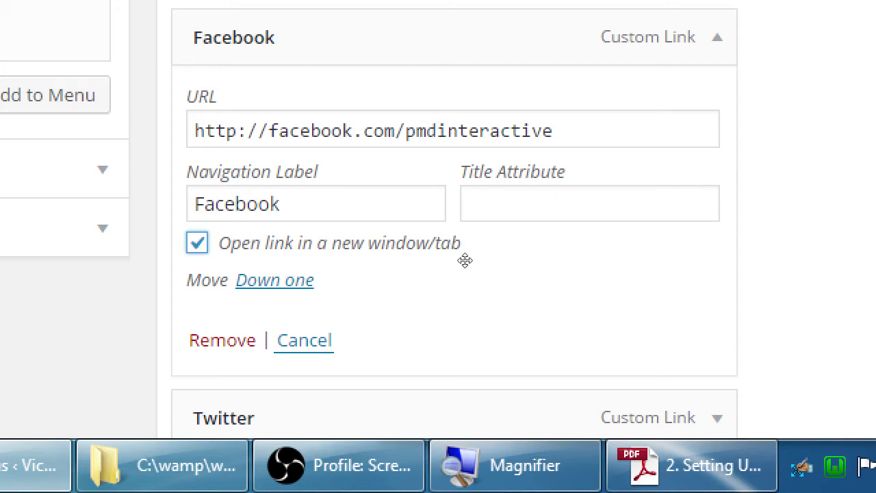
pyautogui.hotkey('ctrl', 't')
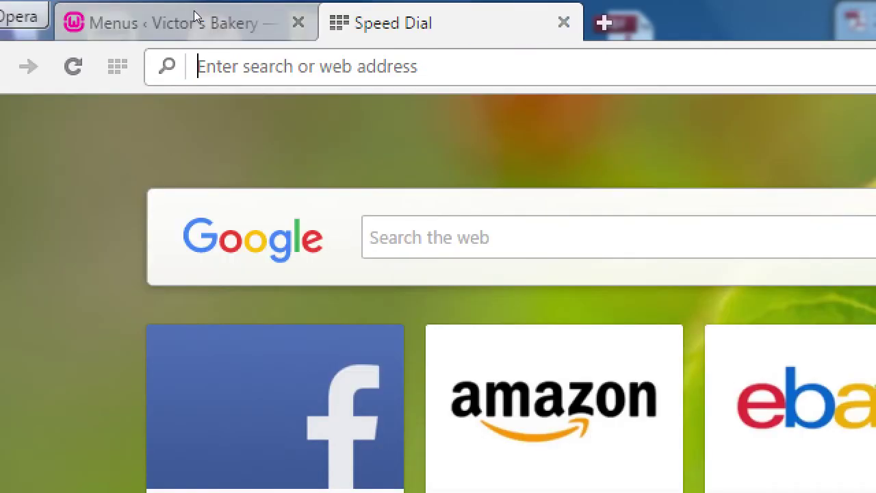
pyautogui.hotkey('ctrl', 'w')
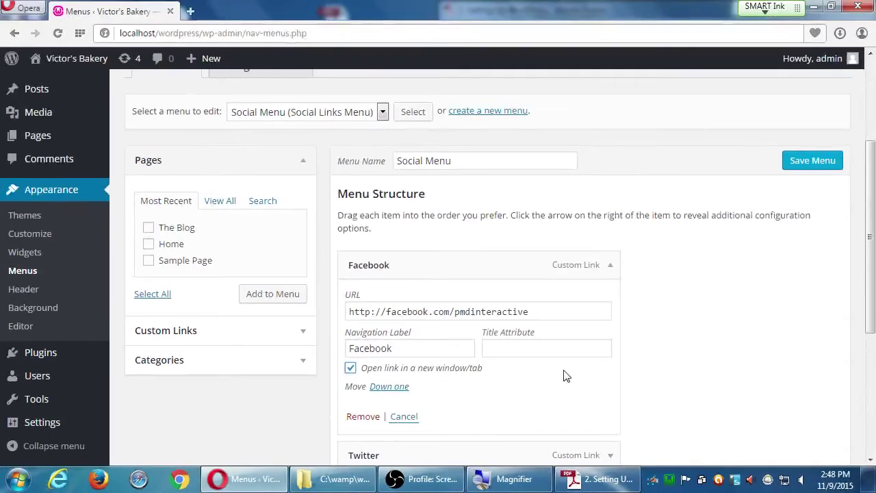
pyautogui.scroll(-2, 653, 316)
pyautogui.click(610, 284)
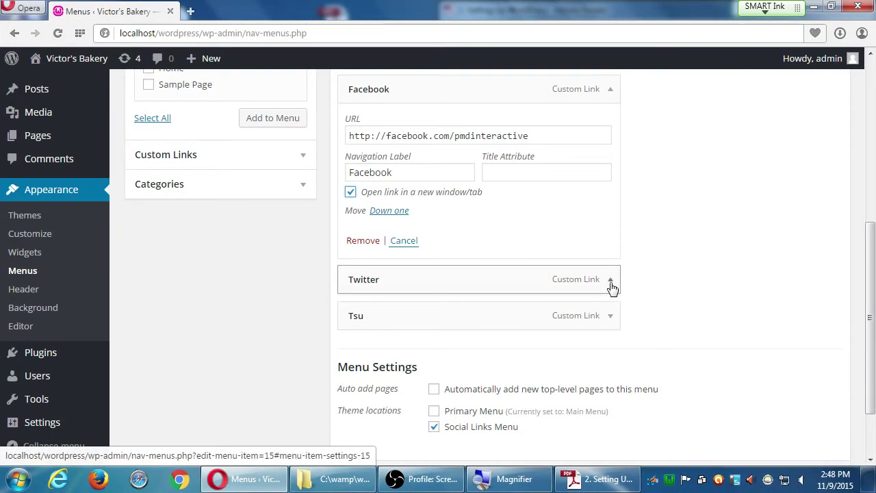
pyautogui.click(370, 385)
pyautogui.scroll(-3, 436, 397)
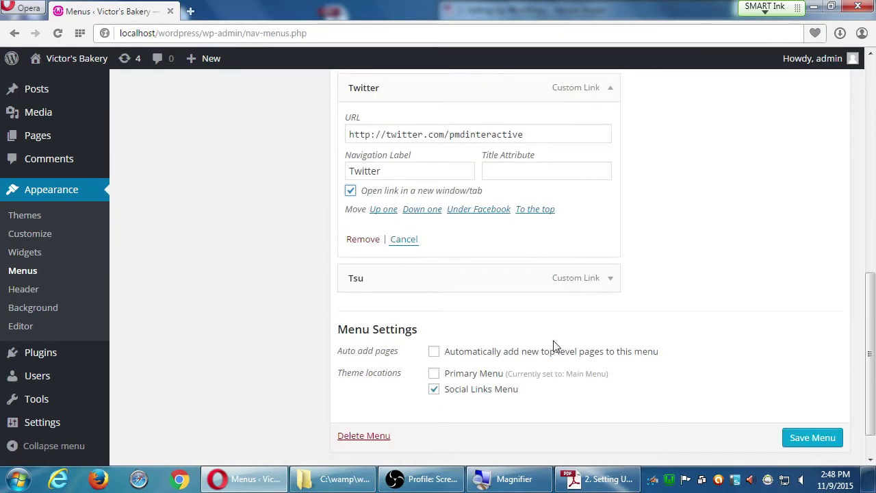
pyautogui.click(609, 287)
pyautogui.click(351, 381)
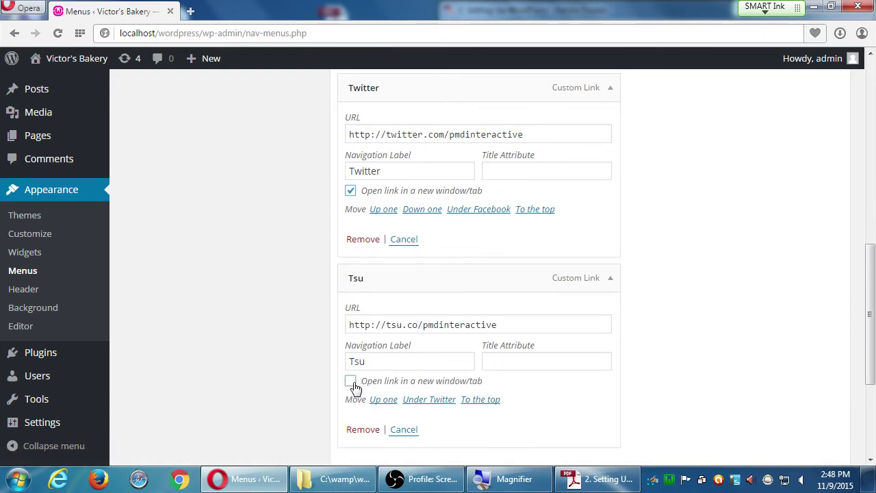
# Save the Social Menu with the new-tab link settings.
pyautogui.scroll(-2, 509, 399)
pyautogui.scroll(-2, 820, 456)
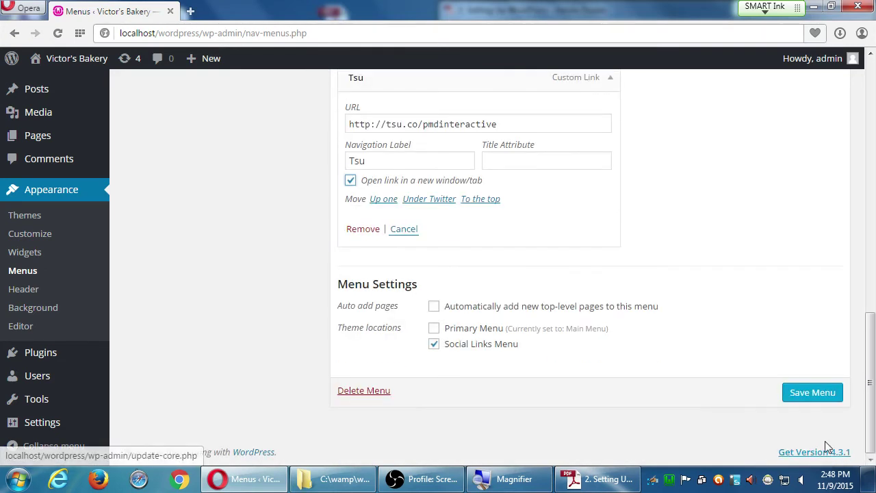
pyautogui.click(807, 399)
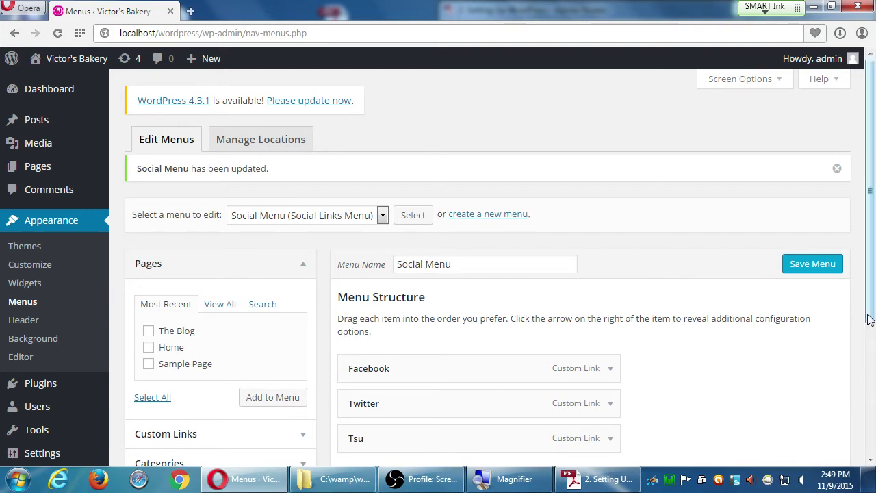
pyautogui.moveTo(872, 303); pyautogui.dragTo(864, 417)
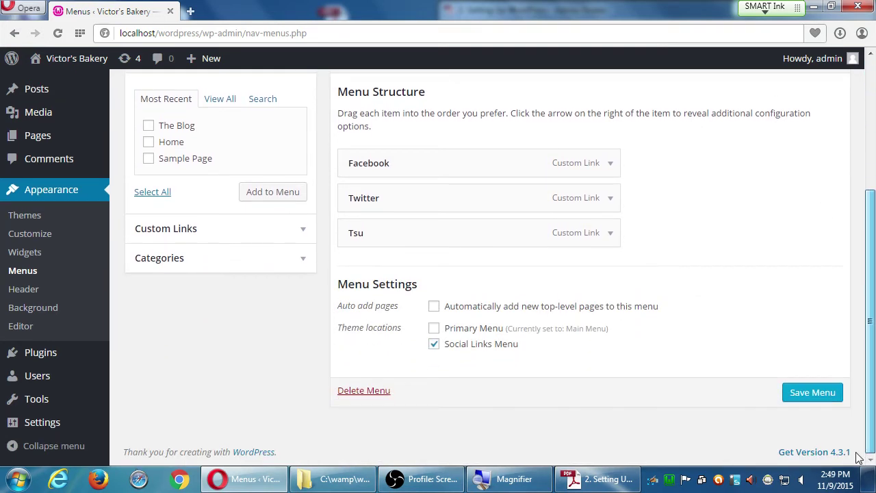
pyautogui.click(812, 396)
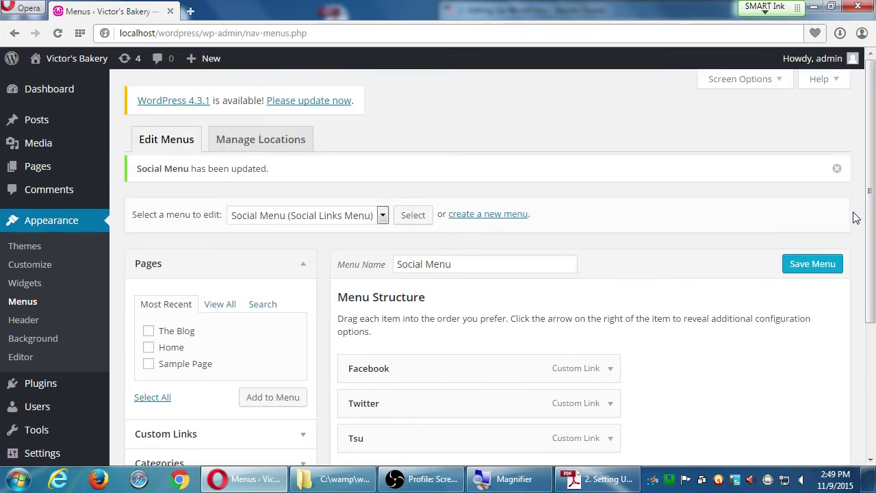
pyautogui.click(787, 268)
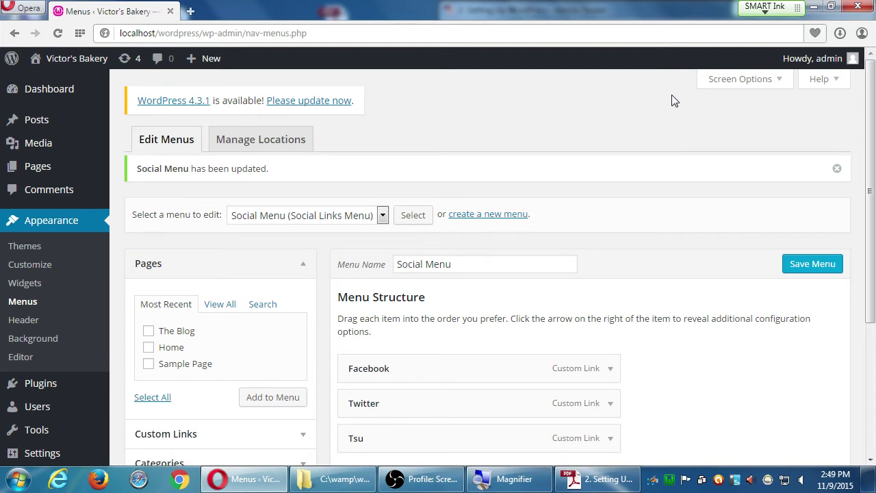
# Expand the Facebook menu item and select its full URL to review it.
pyautogui.click(611, 376)
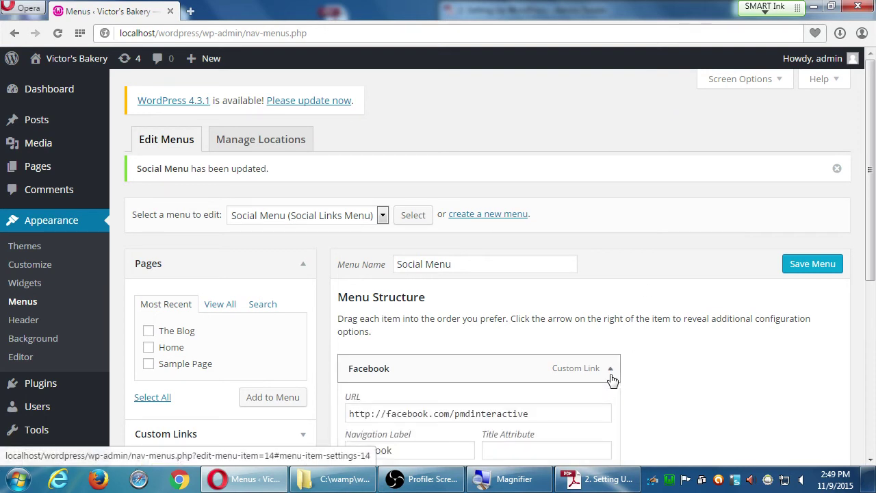
pyautogui.scroll(-2, 612, 377)
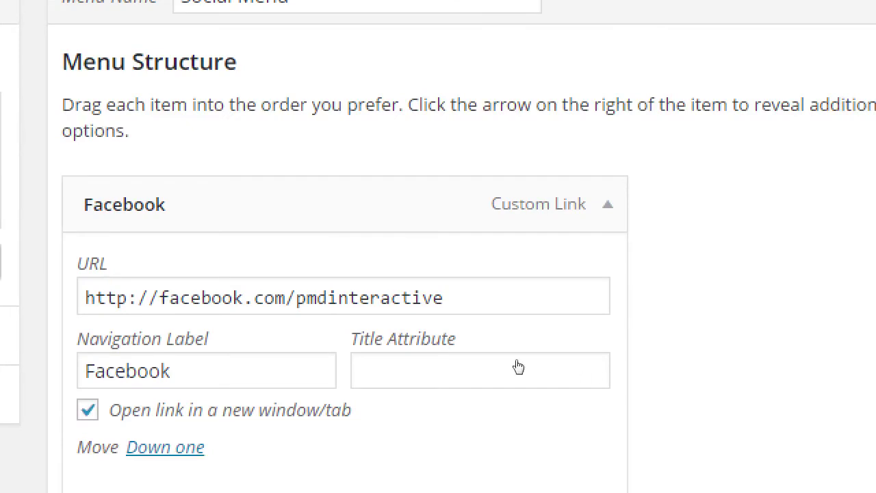
pyautogui.moveTo(480, 298); pyautogui.dragTo(85, 297)
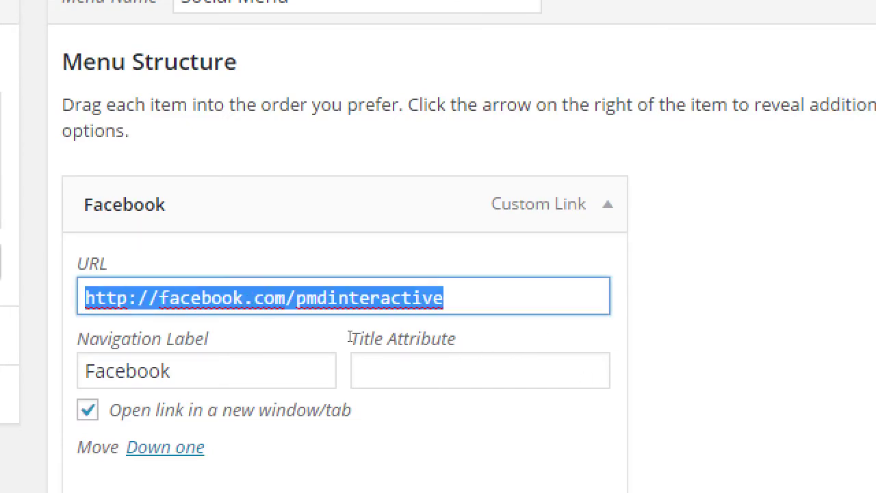
pyautogui.press('Right')
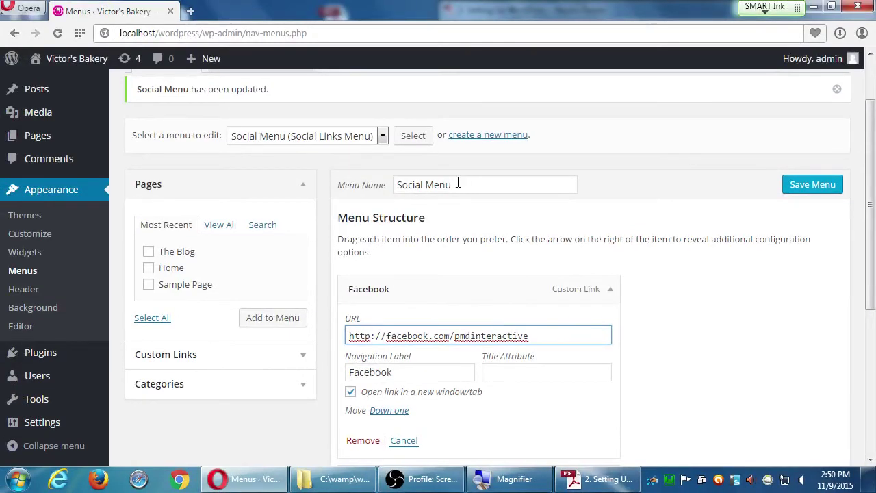
pyautogui.click(48, 82)
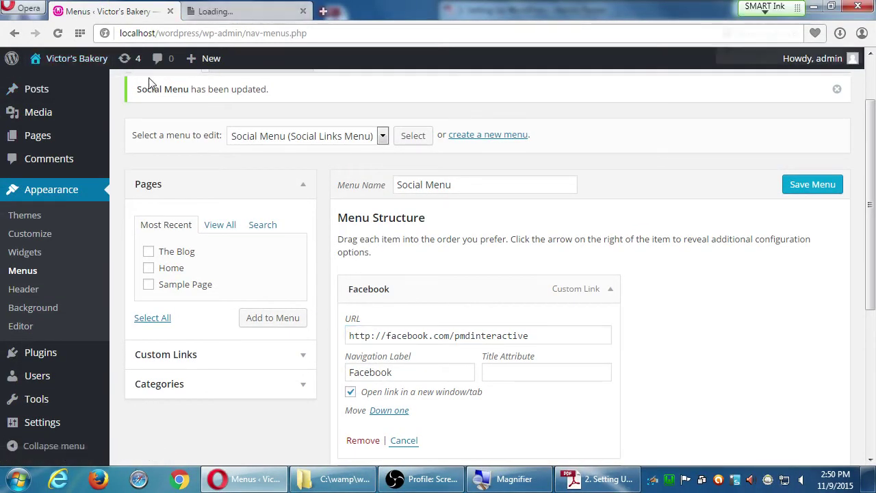
pyautogui.scroll(-5, 290, 313)
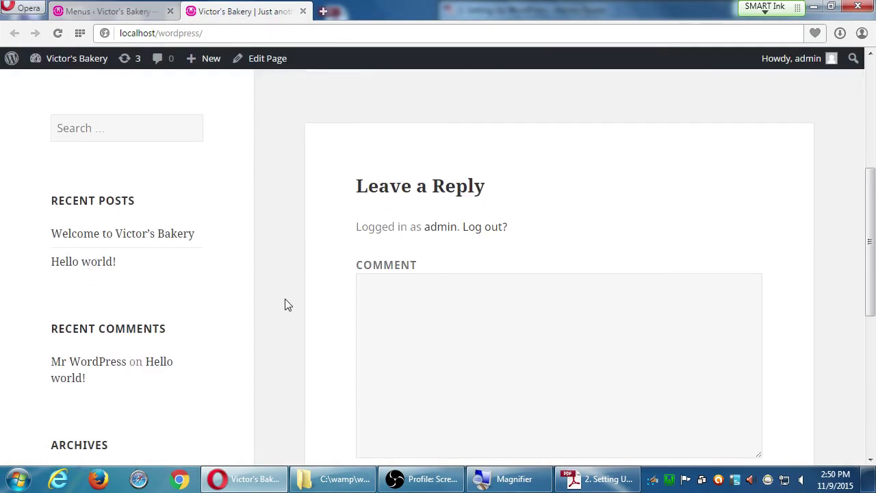
pyautogui.scroll(3, 285, 304)
pyautogui.scroll(2, 286, 297)
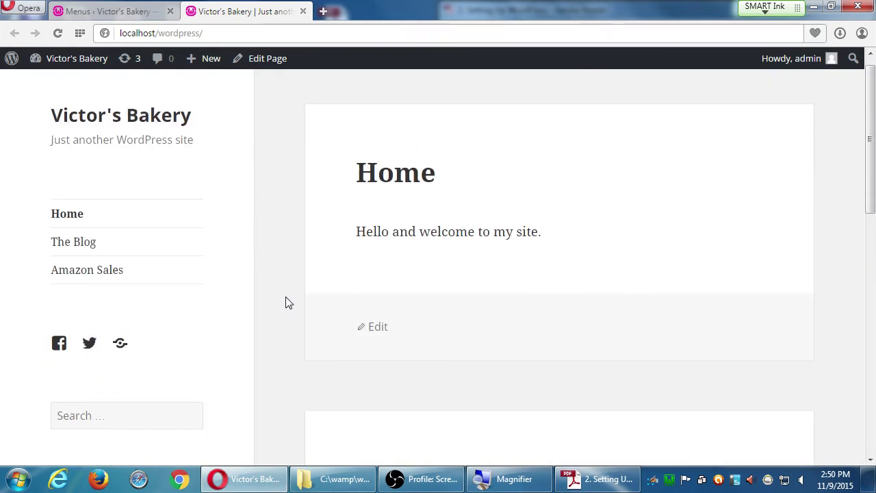
pyautogui.scroll(1, 287, 303)
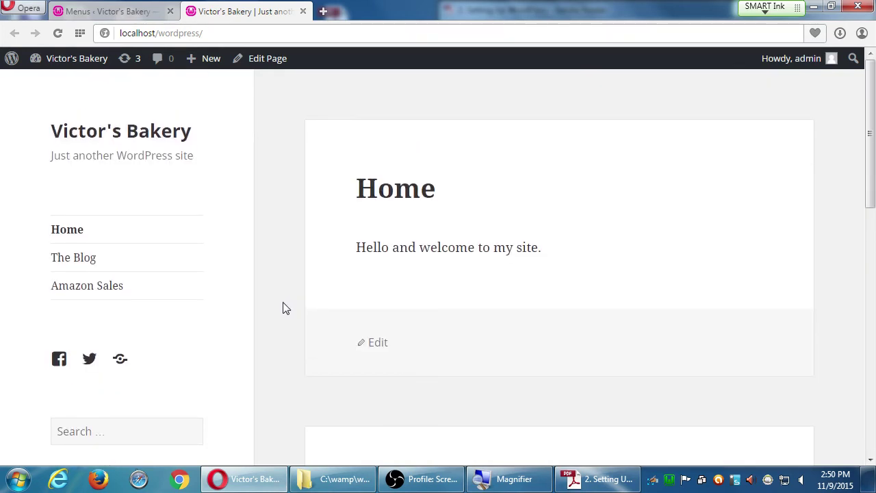
pyautogui.scroll(-15, 286, 308)
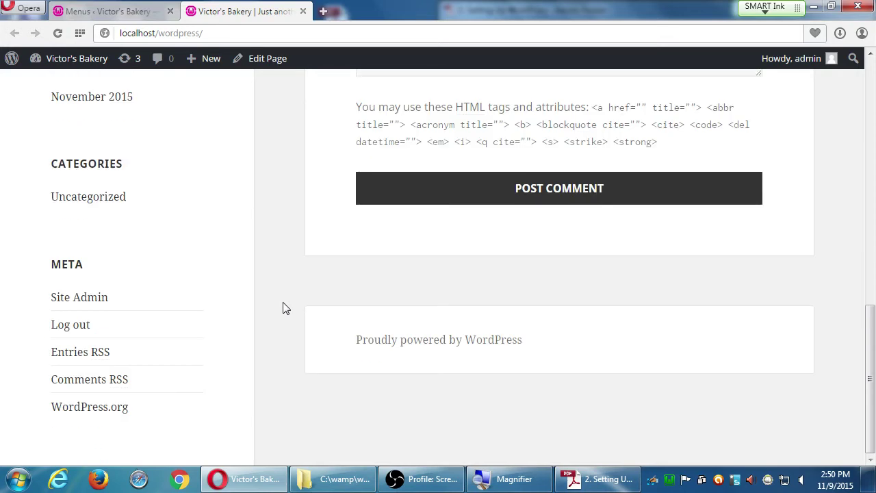
pyautogui.scroll(15, 285, 308)
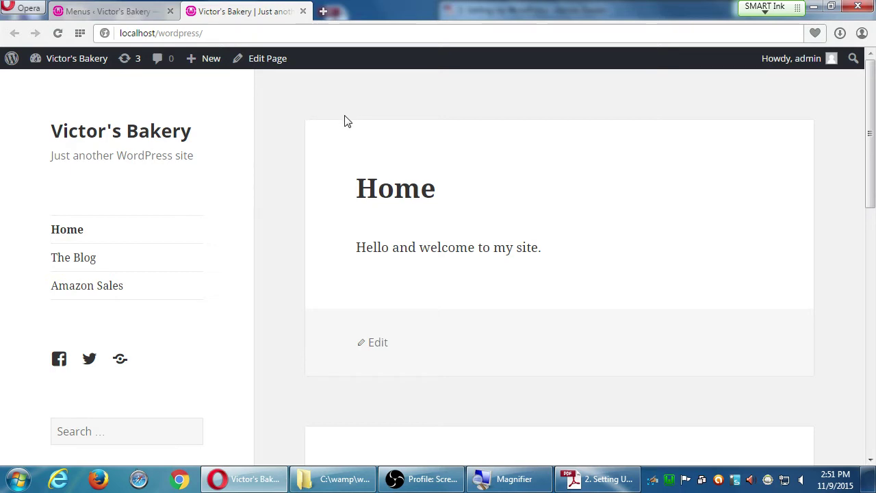
# Close the site front-page tab and return to the admin Dashboard.
pyautogui.click(303, 12)
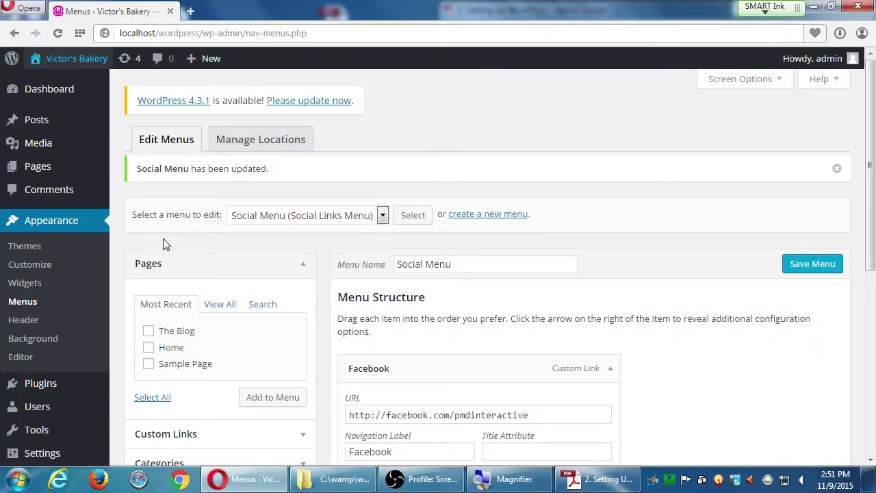
pyautogui.click(63, 90)
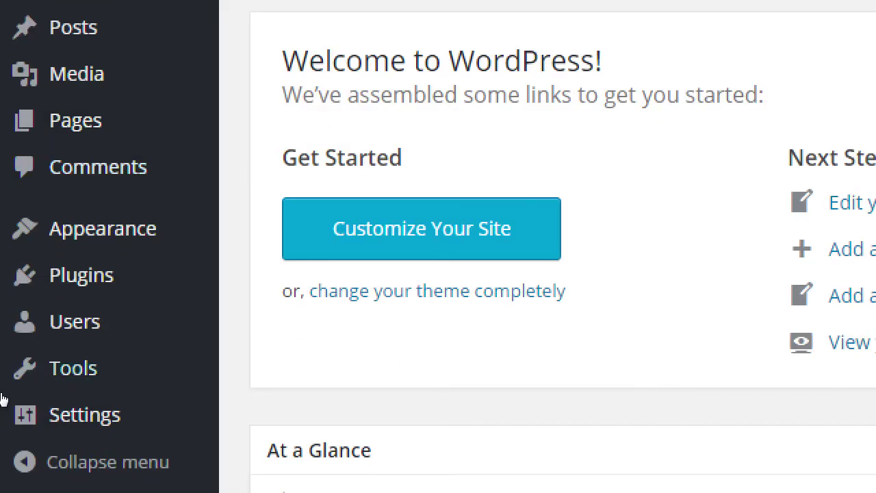
pyautogui.moveTo(37, 291)
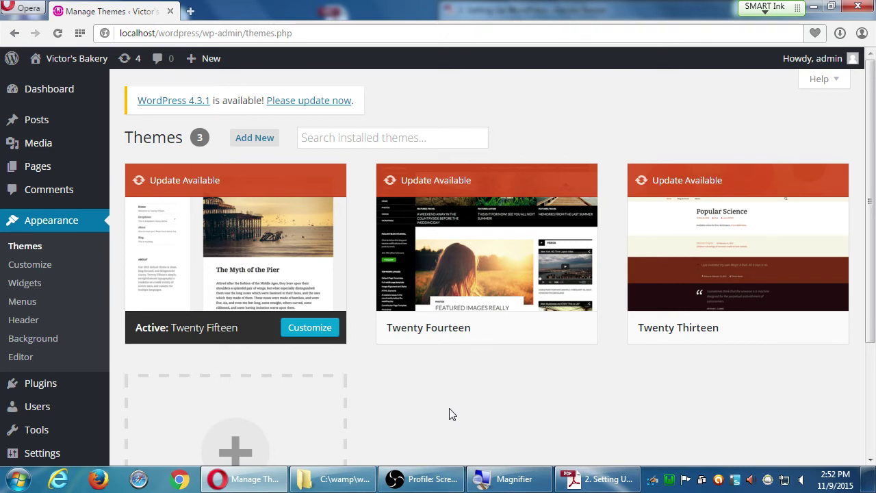
# Activate the Twenty Fourteen theme and visit the live site's home page.
pyautogui.moveTo(441, 291)
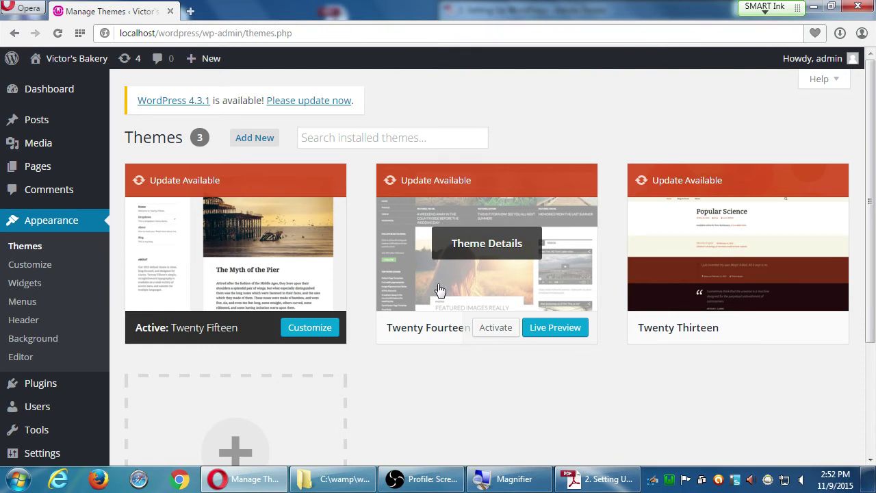
pyautogui.click(495, 329)
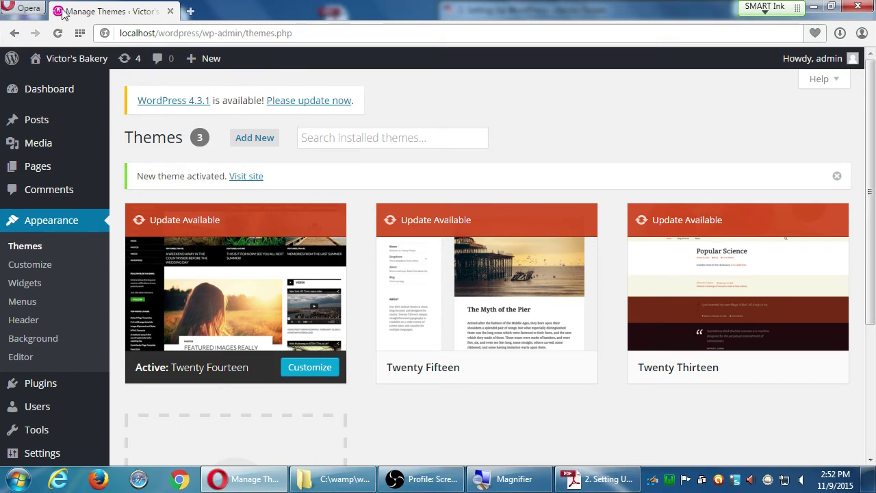
pyautogui.moveTo(76, 58)
pyautogui.click(80, 85)
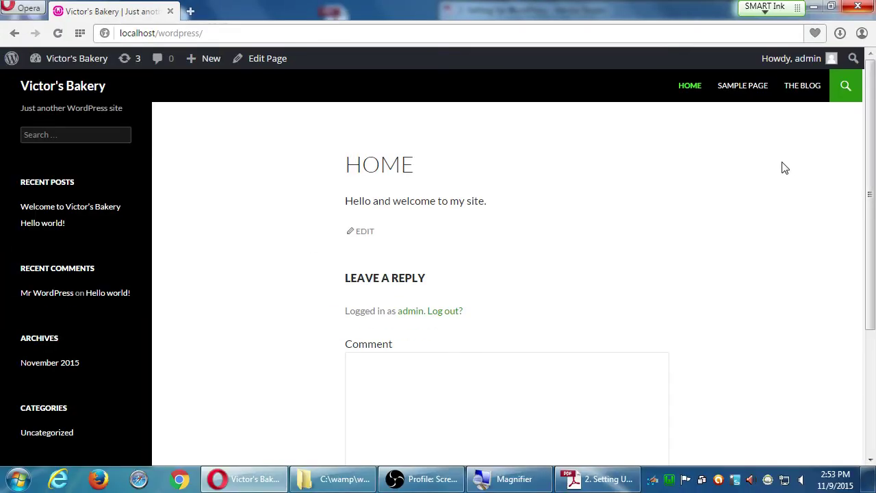
# Scroll the Twenty Fourteen home page and bring up the admin bar's Victor's Bakery dropdown.
pyautogui.scroll(-5, 130, 245)
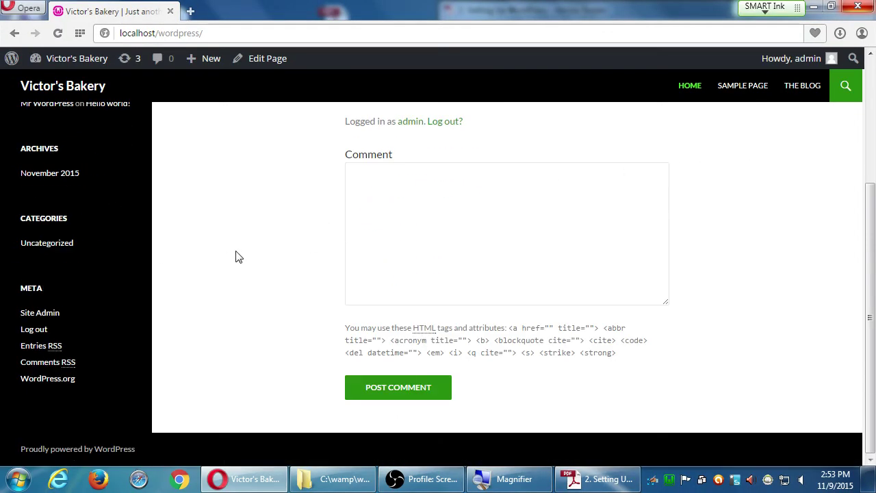
pyautogui.scroll(3, 240, 270)
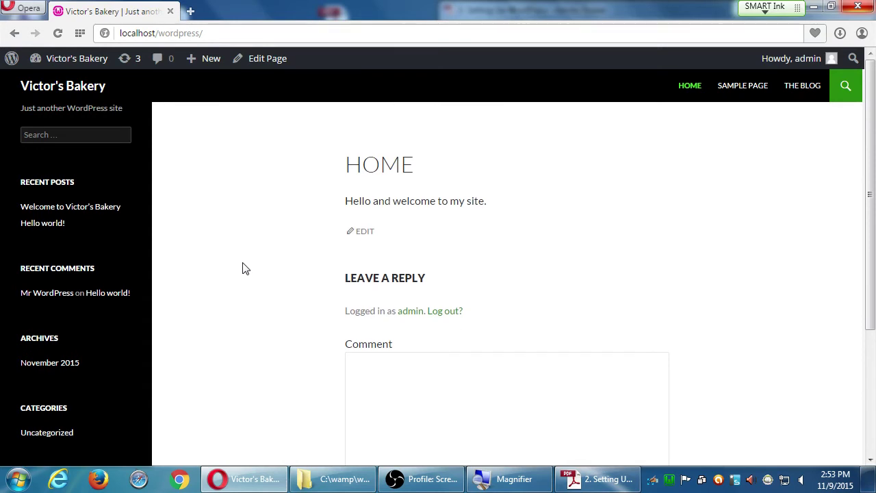
pyautogui.moveTo(61, 59)
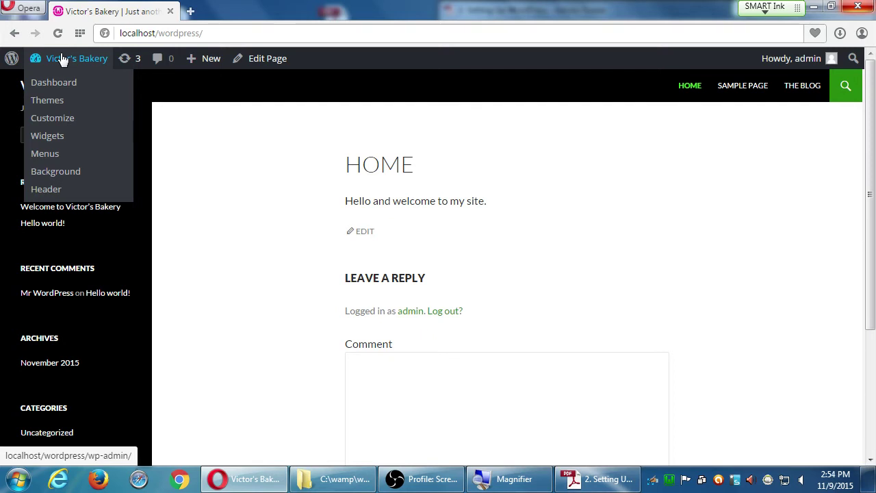
pyautogui.click(54, 160)
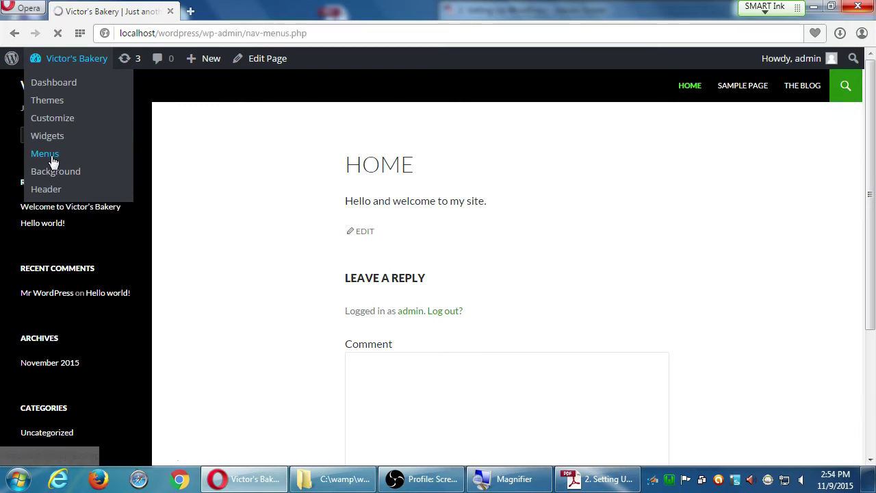
pyautogui.scroll(-3, 380, 267)
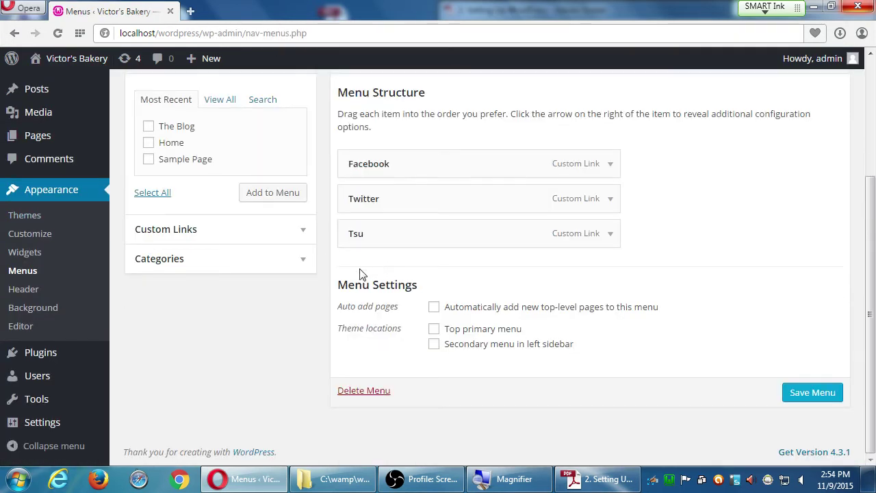
pyautogui.scroll(3, 342, 273)
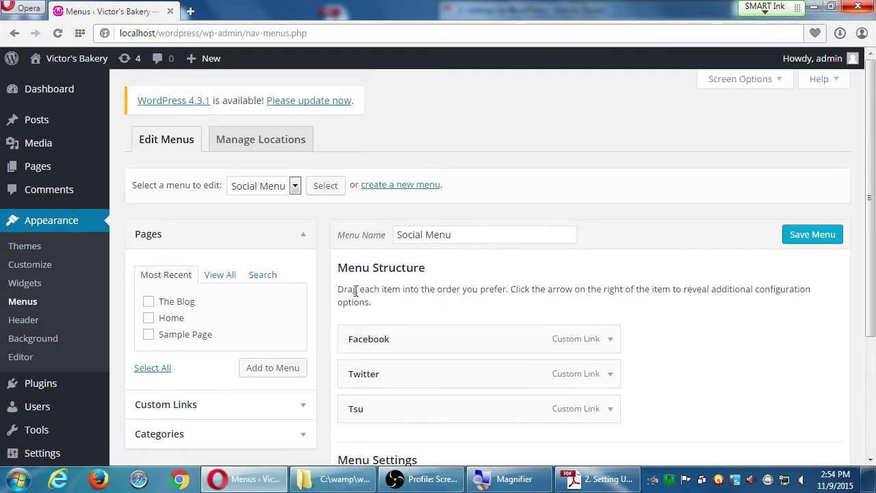
pyautogui.scroll(-3, 336, 288)
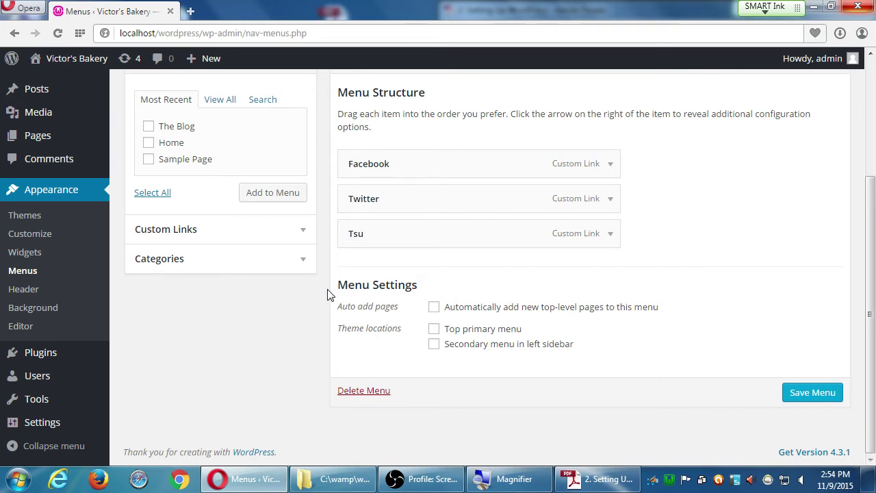
pyautogui.scroll(2, 328, 294)
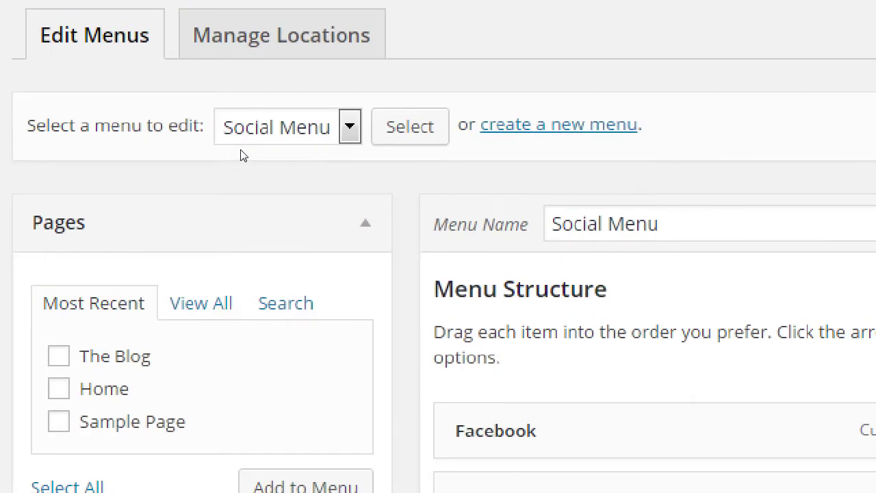
# Choose Main Menu in the 'Select a menu to edit' dropdown and load it.
pyautogui.click(251, 143)
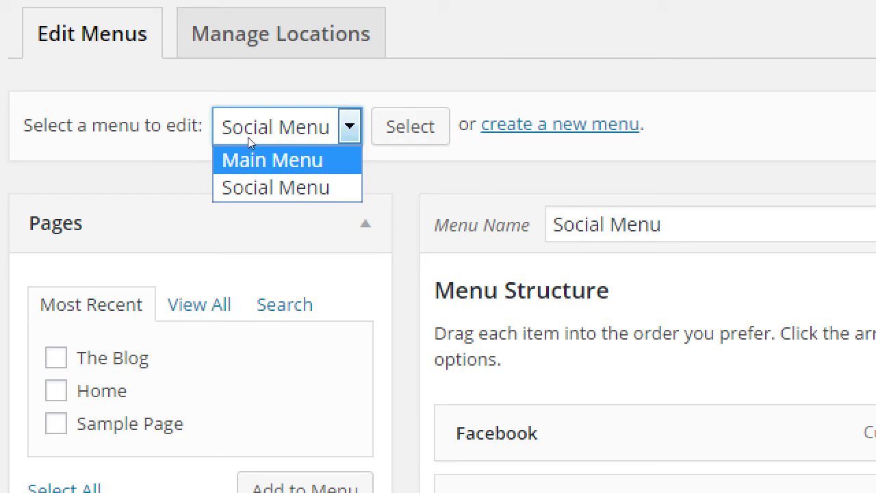
pyautogui.click(247, 137)
pyautogui.click(249, 141)
pyautogui.click(254, 156)
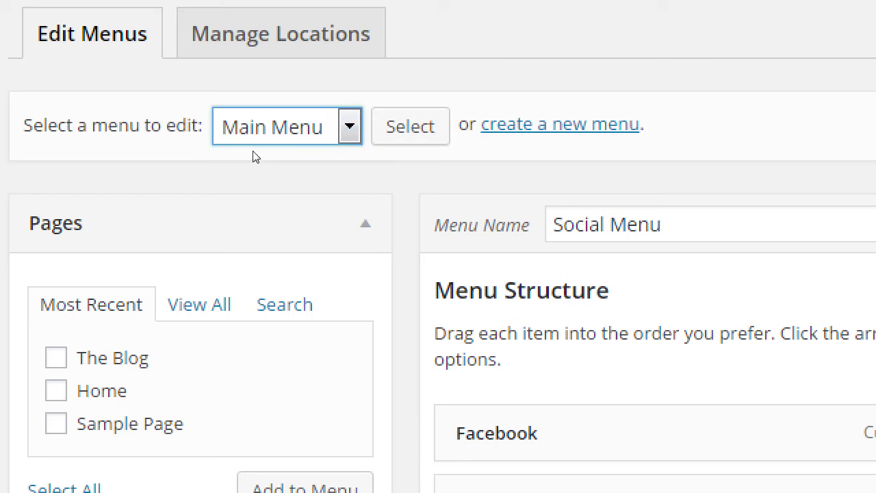
pyautogui.press('Tab')
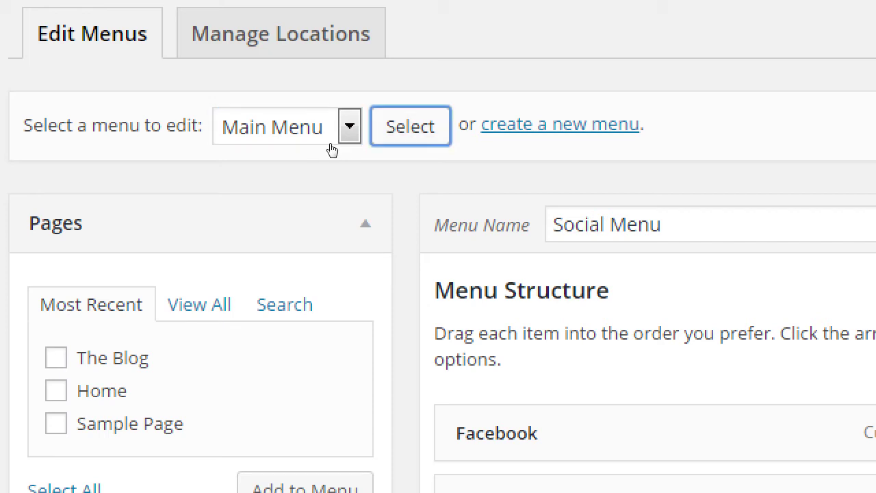
pyautogui.press('Return')
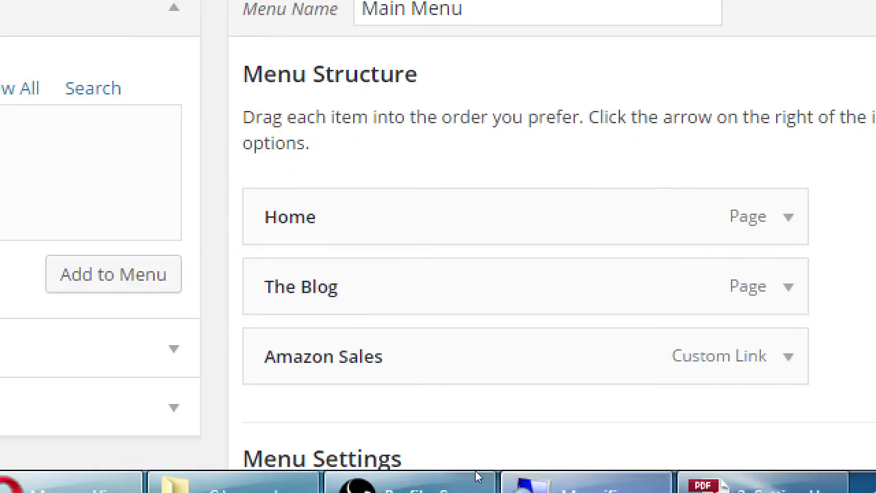
# Assign Main Menu to the Top primary menu location and save it.
pyautogui.scroll(-2, 424, 390)
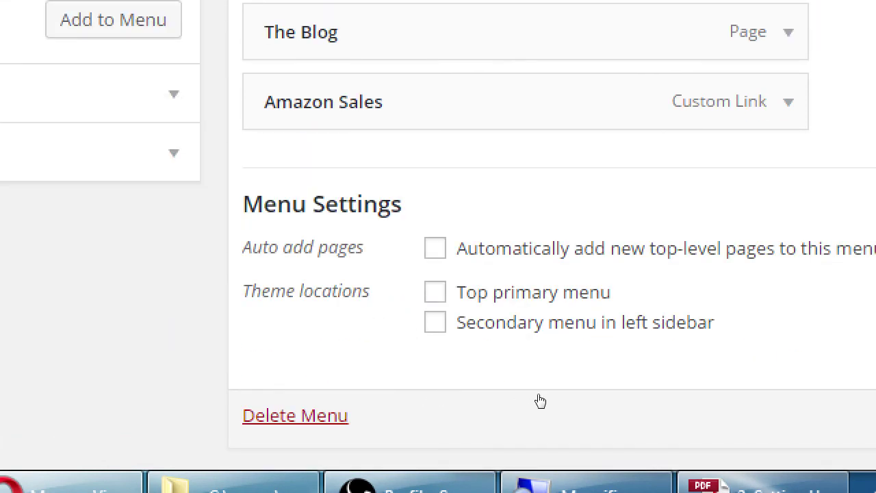
pyautogui.press('space')
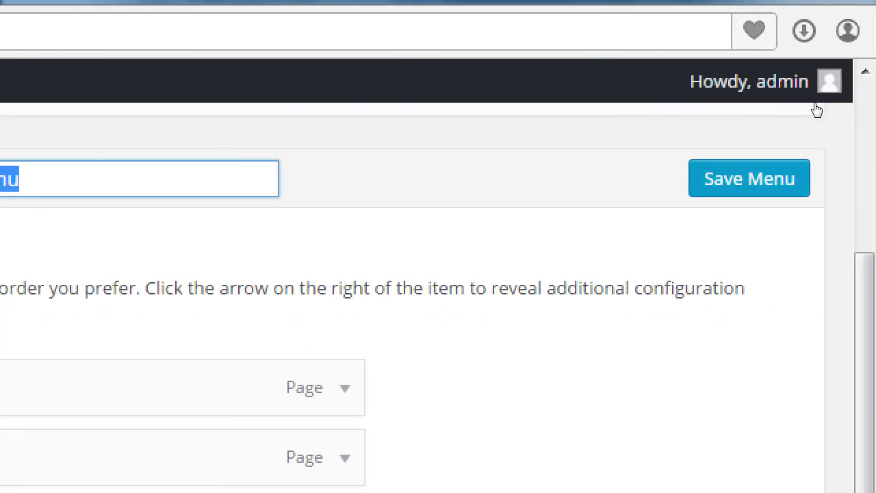
pyautogui.press('Return')
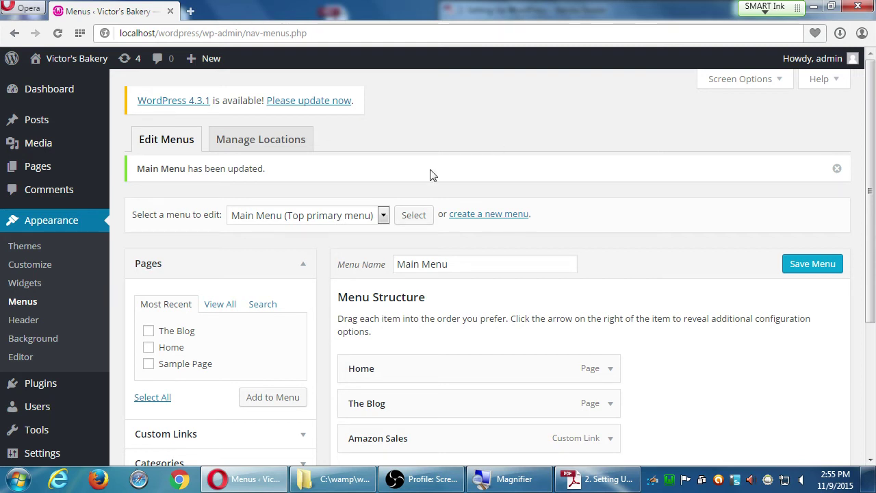
# Load Social Menu, tick 'Secondary menu in left sidebar', and save the menu.
pyautogui.click(351, 215)
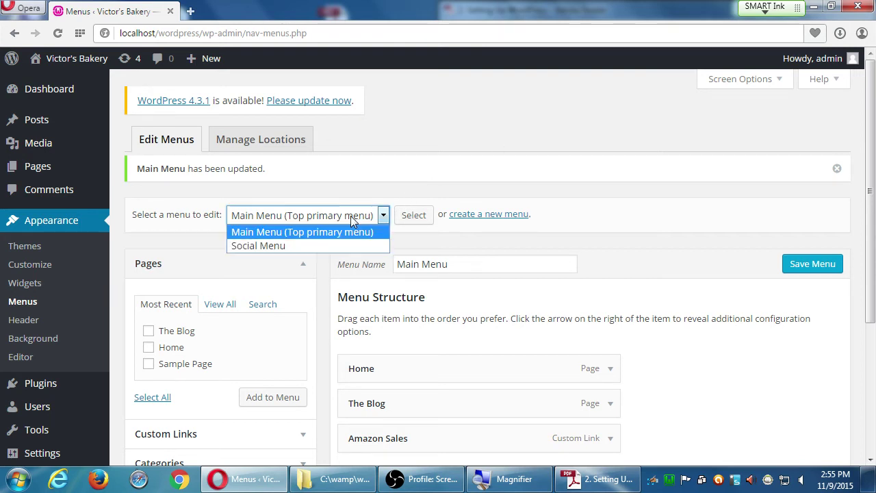
pyautogui.click(298, 244)
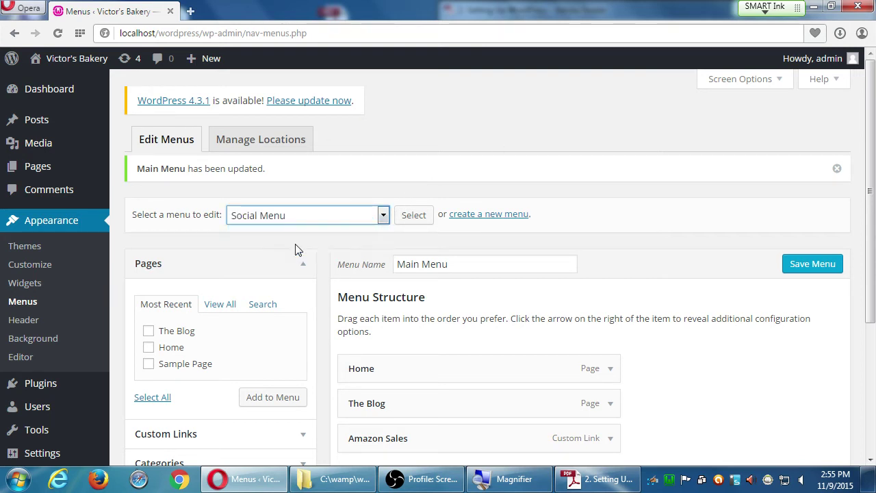
pyautogui.click(410, 216)
pyautogui.scroll(-3, 406, 319)
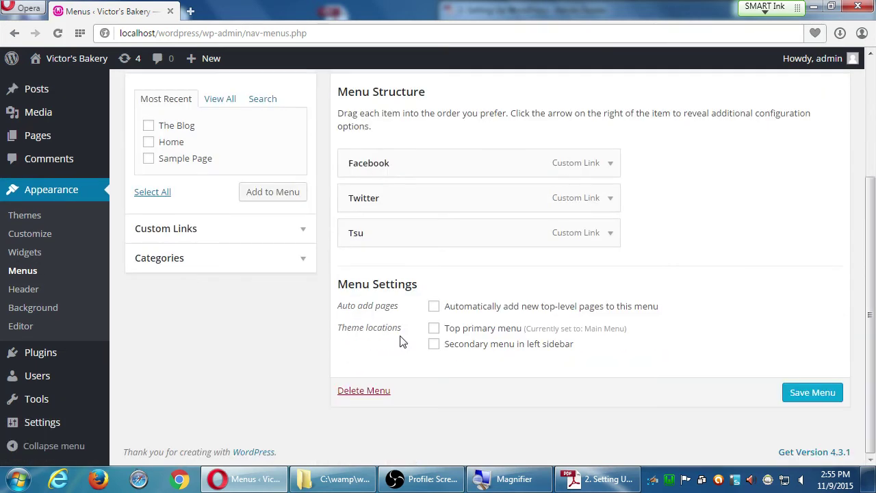
pyautogui.click(434, 345)
pyautogui.click(813, 392)
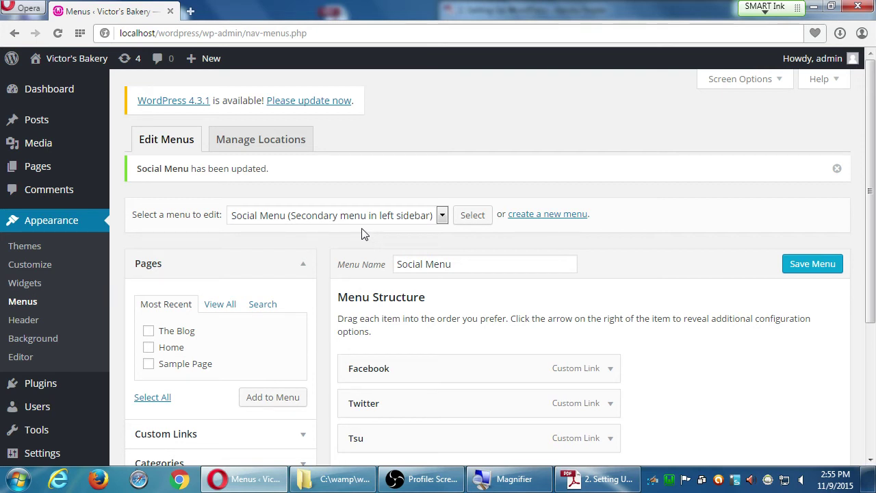
# Visit the live site and scroll the home page to check the top and sidebar menus.
pyautogui.click(86, 62)
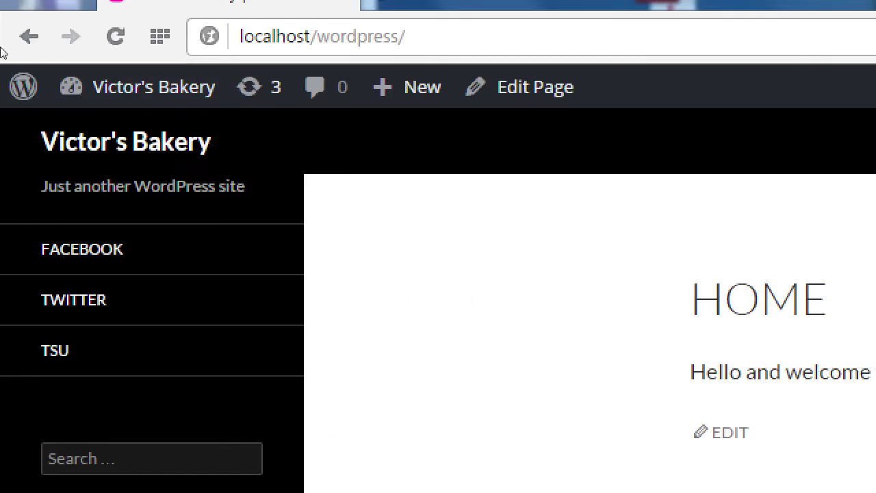
pyautogui.moveTo(12, 59)
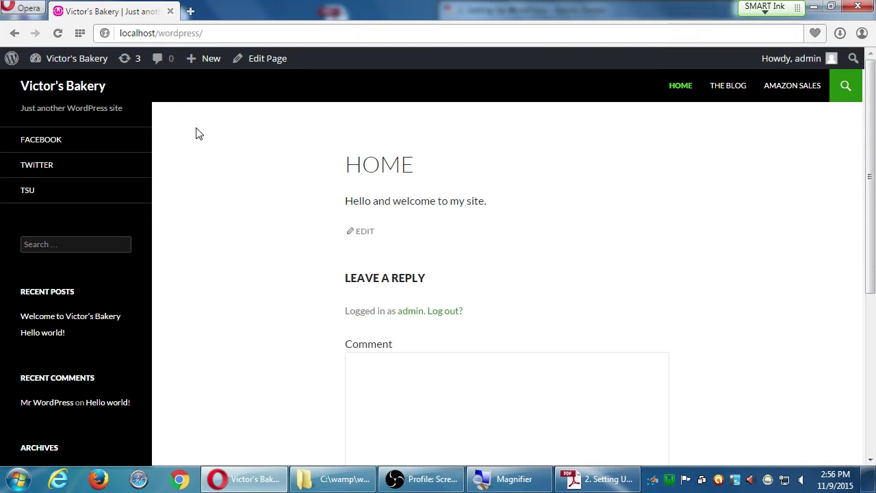
pyautogui.scroll(-3, 260, 297)
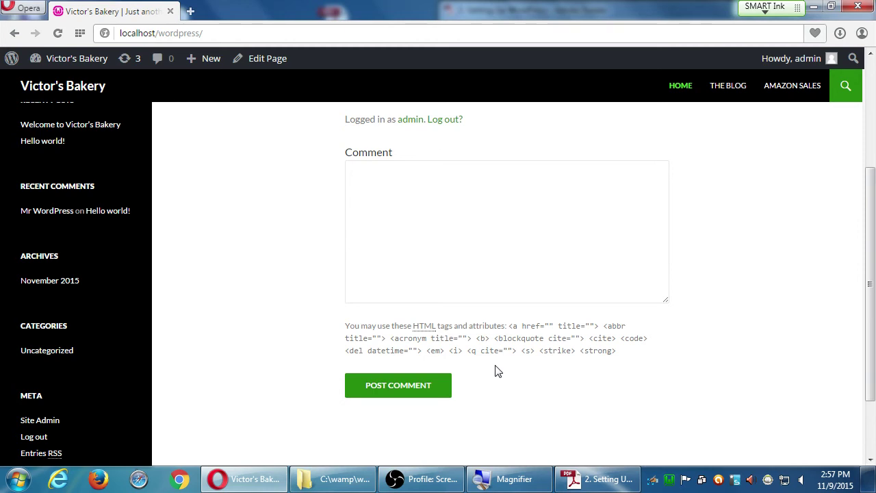
pyautogui.scroll(5, 735, 352)
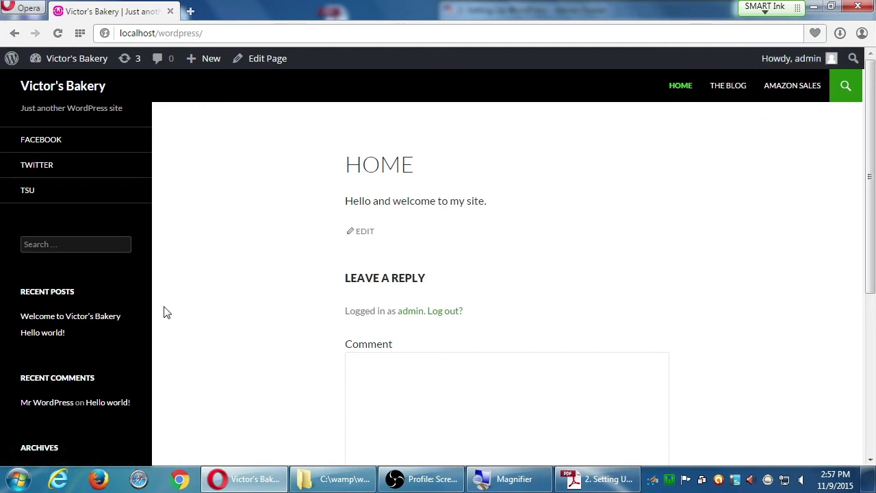
pyautogui.scroll(-1, 217, 294)
pyautogui.scroll(1, 217, 293)
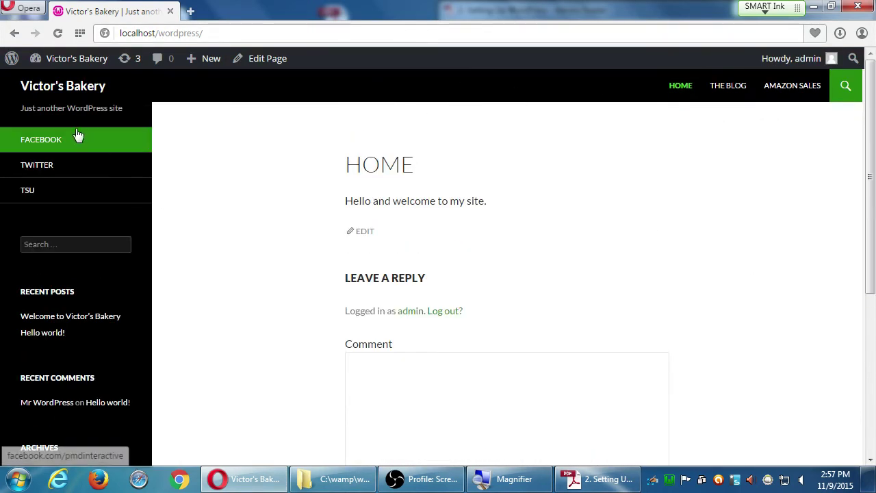
# Go from the Dashboard to Appearance > Themes, listing three themes with Twenty Fourteen active.
pyautogui.click(65, 59)
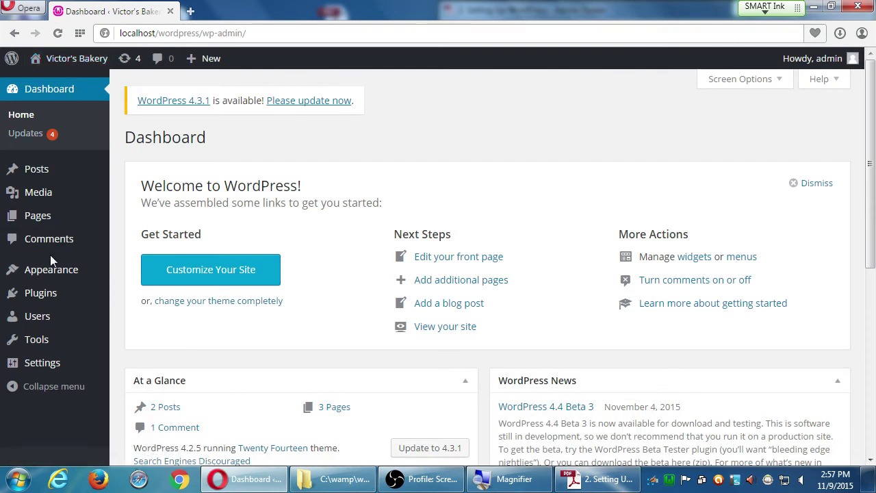
pyautogui.click(61, 277)
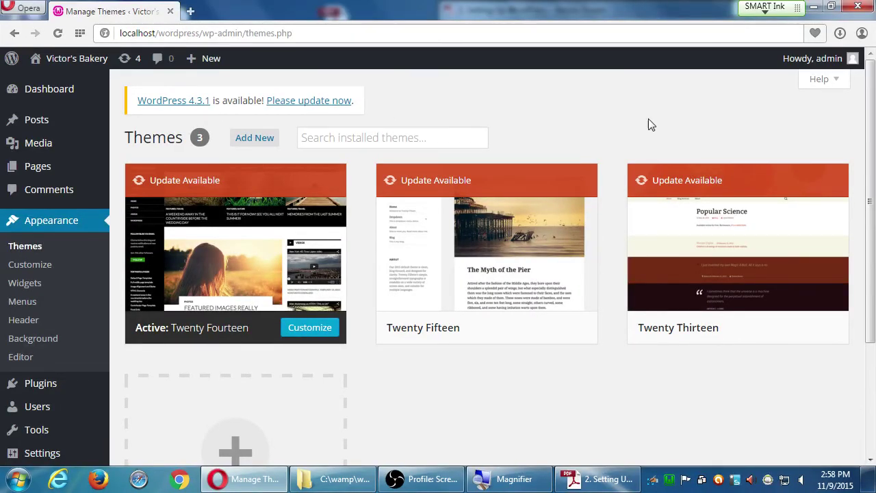
pyautogui.moveTo(744, 258)
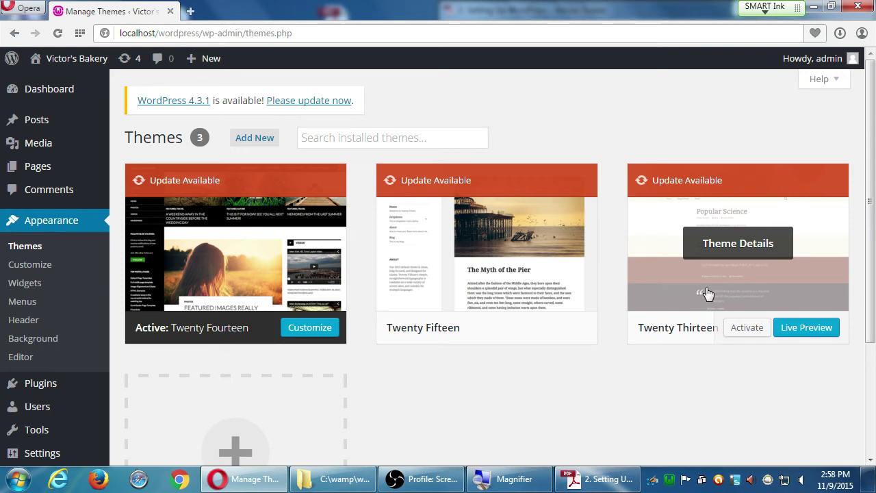
# Activate the Twenty Thirteen theme and visit the live site.
pyautogui.click(741, 329)
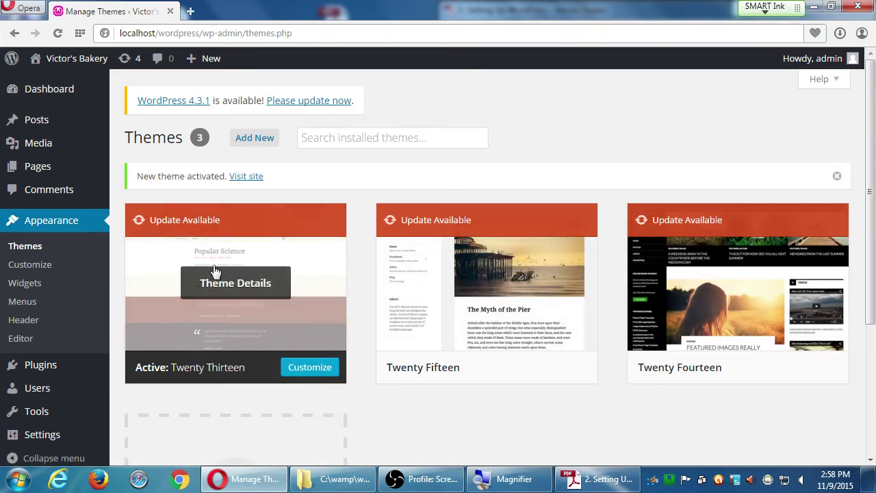
pyautogui.moveTo(71, 68)
pyautogui.click(58, 83)
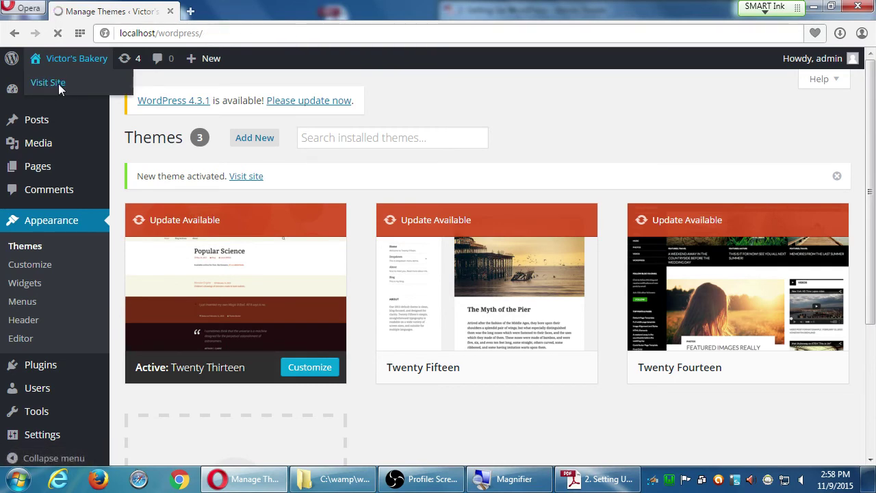
# Scroll through the redesigned front page with Home, Sample Page, The Blog and footer widgets.
pyautogui.scroll(-8, 488, 154)
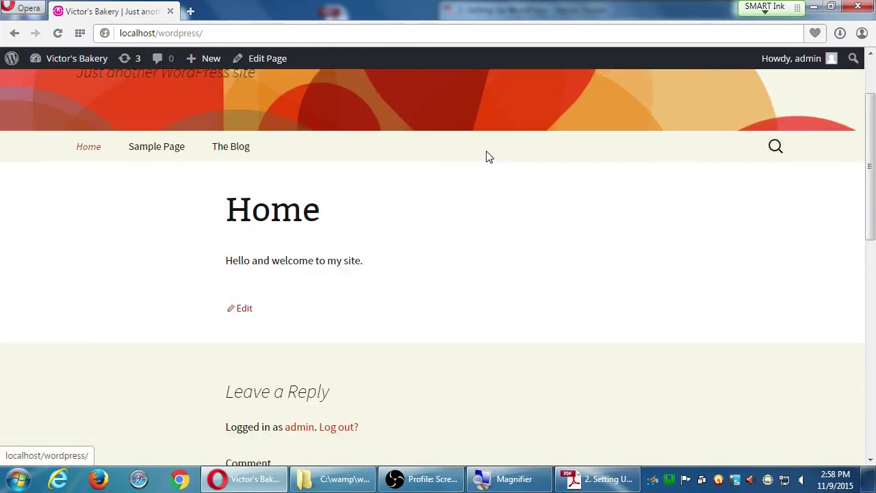
pyautogui.scroll(-3, 487, 152)
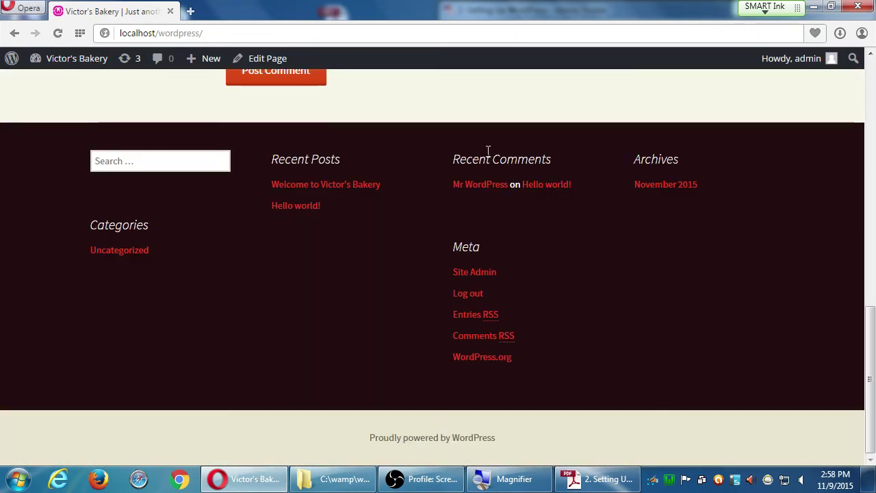
pyautogui.scroll(3, 486, 156)
pyautogui.scroll(10, 487, 156)
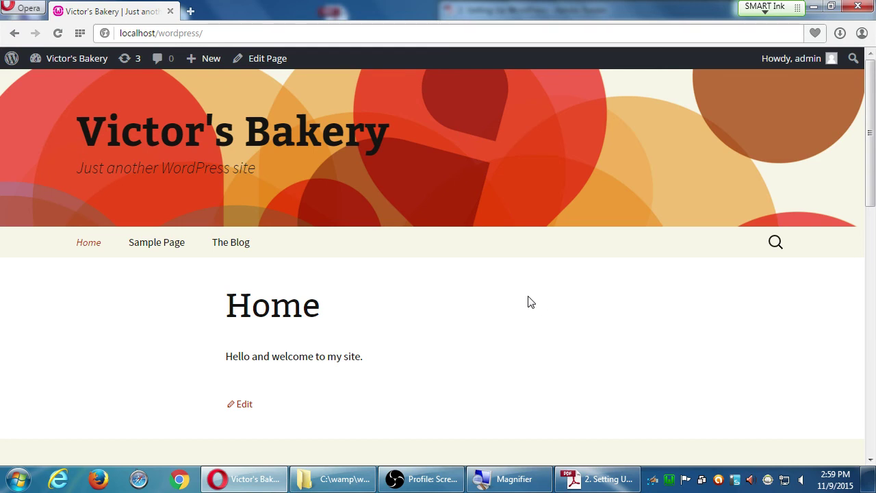
pyautogui.scroll(-3, 528, 302)
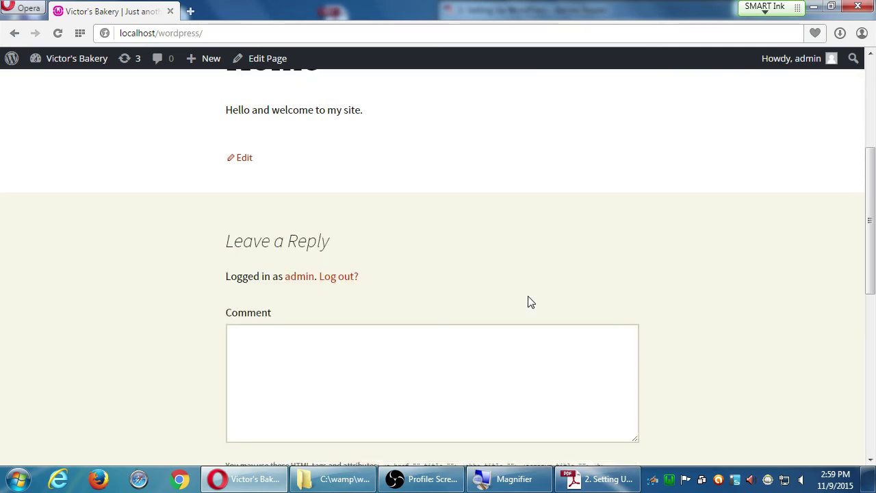
pyautogui.scroll(-5, 528, 302)
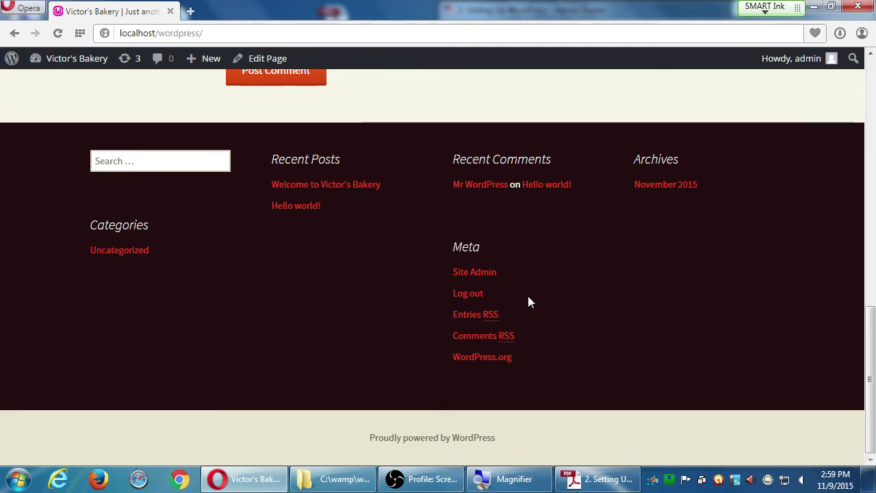
pyautogui.scroll(10, 528, 296)
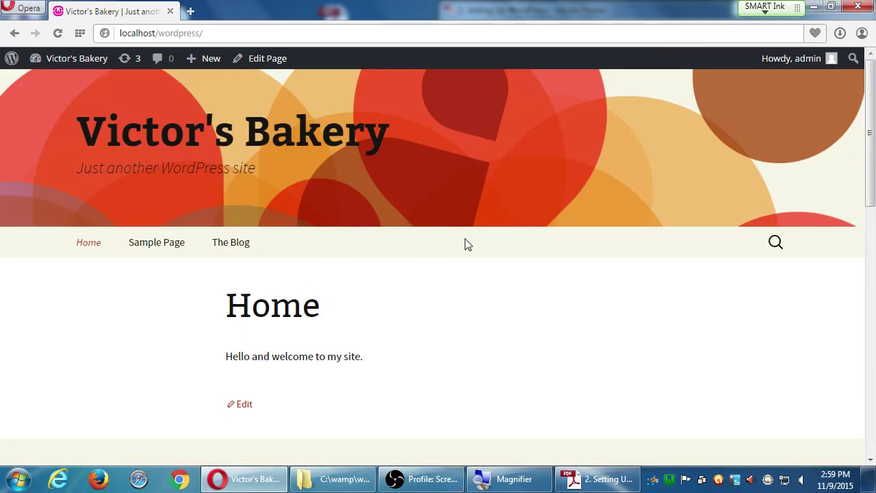
# Open Appearance > Menus and save the Social Menu holding Facebook, Twitter and Tsu.
pyautogui.moveTo(77, 65)
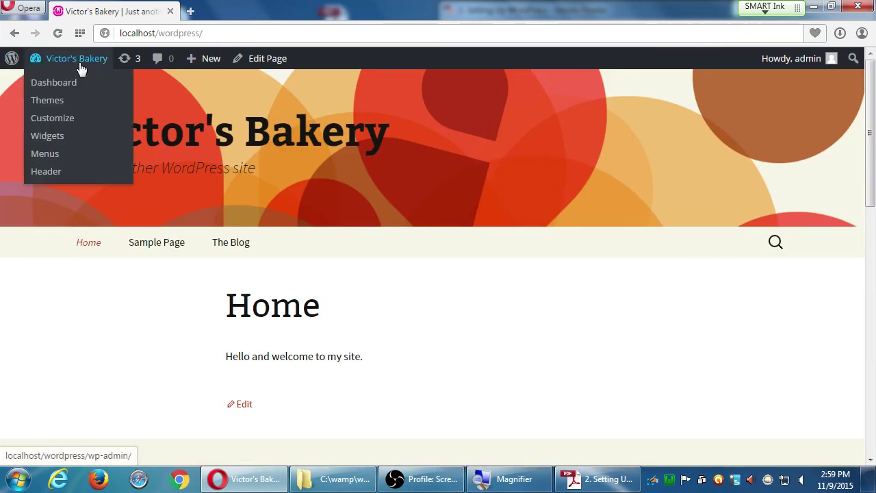
pyautogui.click(54, 158)
pyautogui.moveTo(108, 117)
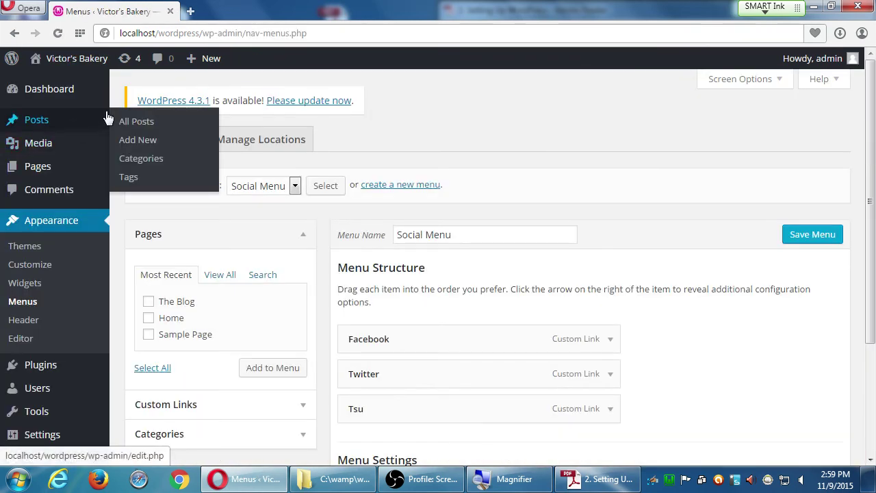
pyautogui.scroll(-3, 559, 256)
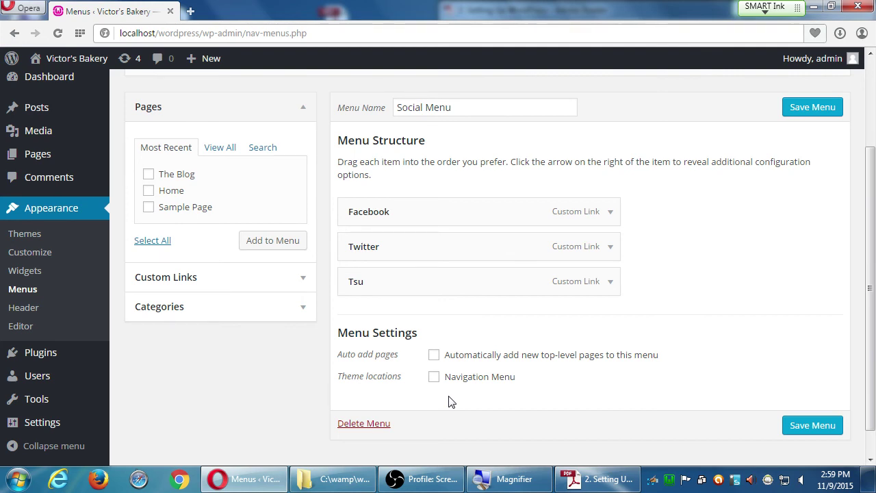
pyautogui.scroll(2, 407, 332)
pyautogui.click(273, 190)
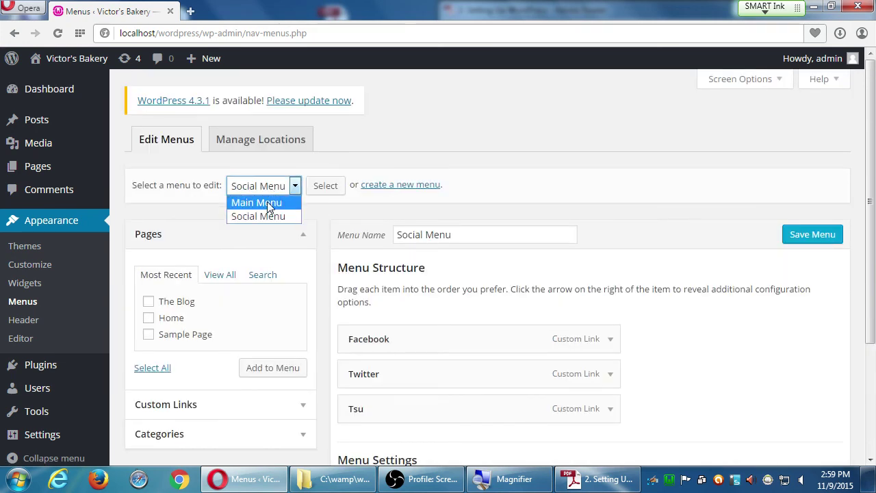
pyautogui.click(267, 202)
pyautogui.scroll(-3, 347, 345)
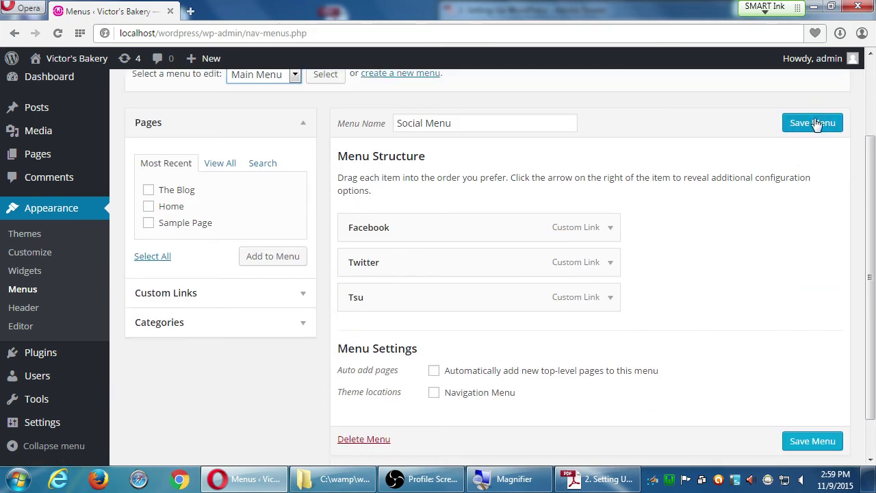
pyautogui.click(813, 123)
# Tick the Navigation Menu theme location for Social Menu and save it.
pyautogui.scroll(-3, 468, 401)
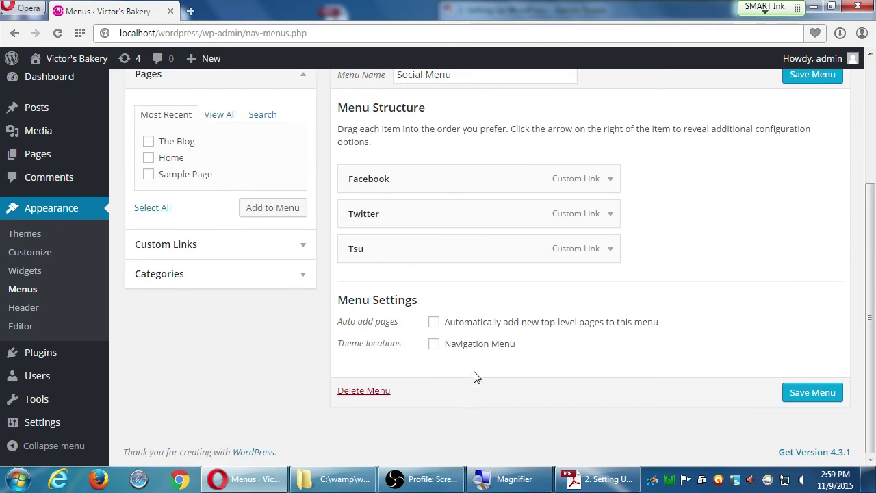
pyautogui.click(472, 346)
pyautogui.click(808, 393)
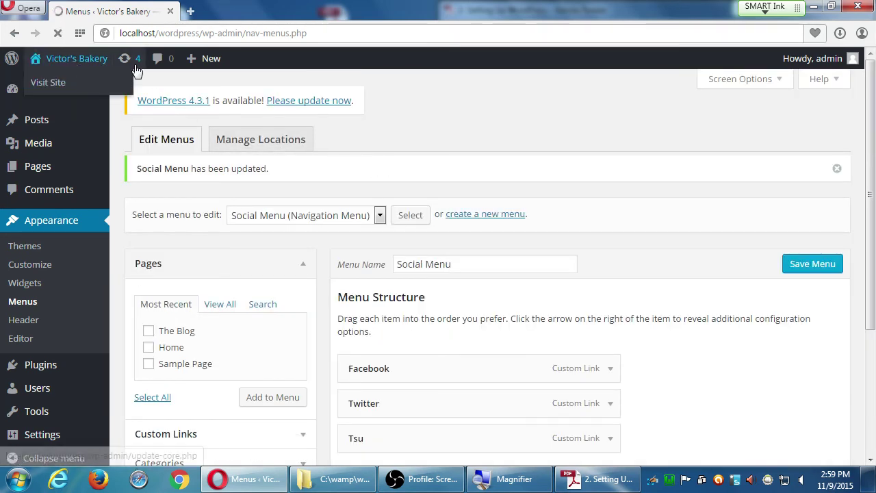
# Check the live site, then return to Menus and load Main Menu for editing.
pyautogui.click(77, 58)
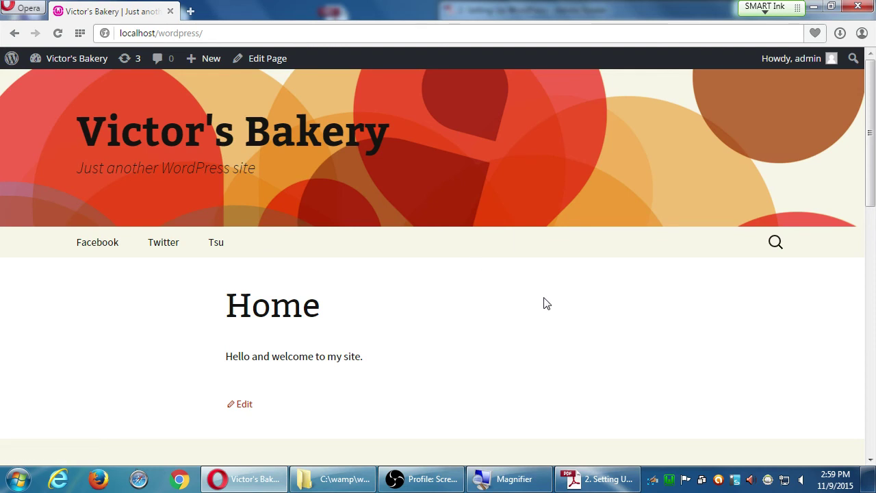
pyautogui.hotkey('alt', 'Left')
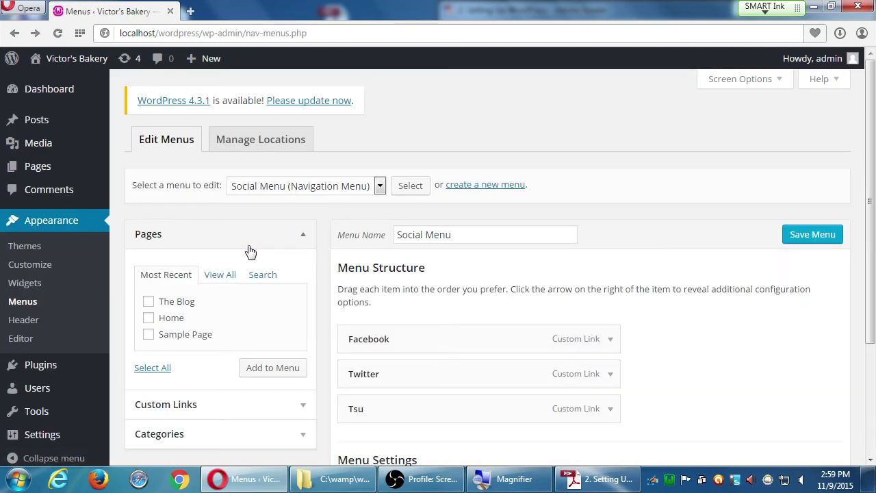
pyautogui.click(268, 188)
pyautogui.click(259, 201)
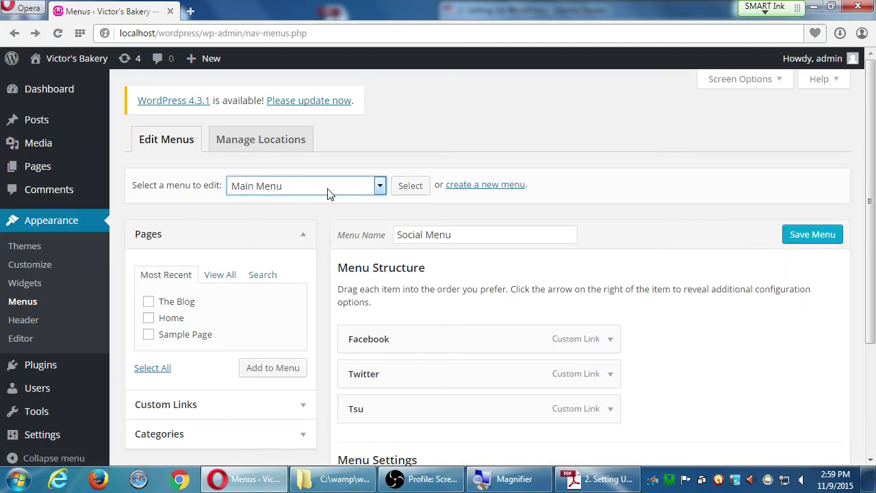
pyautogui.click(410, 185)
# Assign Main Menu to Navigation Menu, save, and view the Home, The Blog, Amazon Sales bar.
pyautogui.scroll(-3, 504, 317)
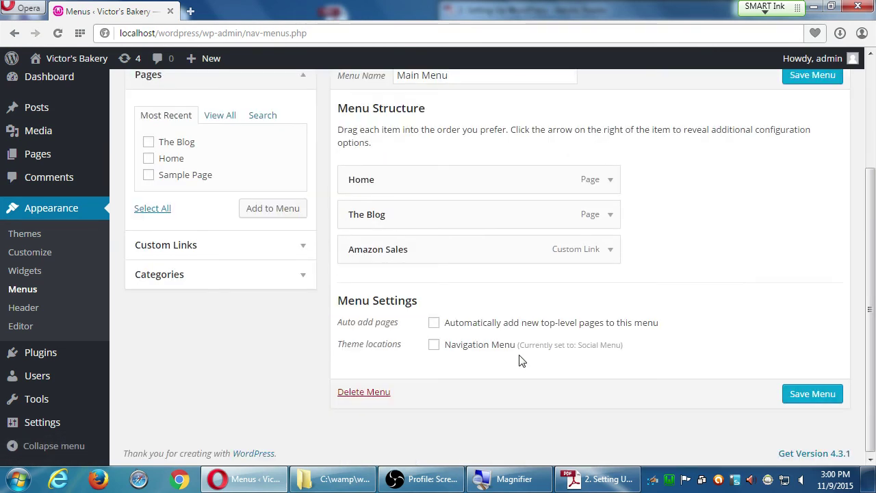
pyautogui.click(435, 344)
pyautogui.click(819, 394)
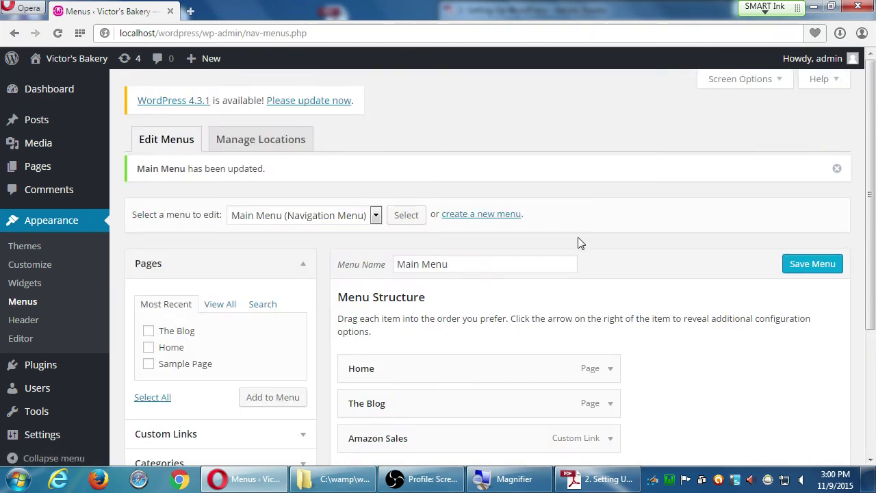
pyautogui.click(85, 61)
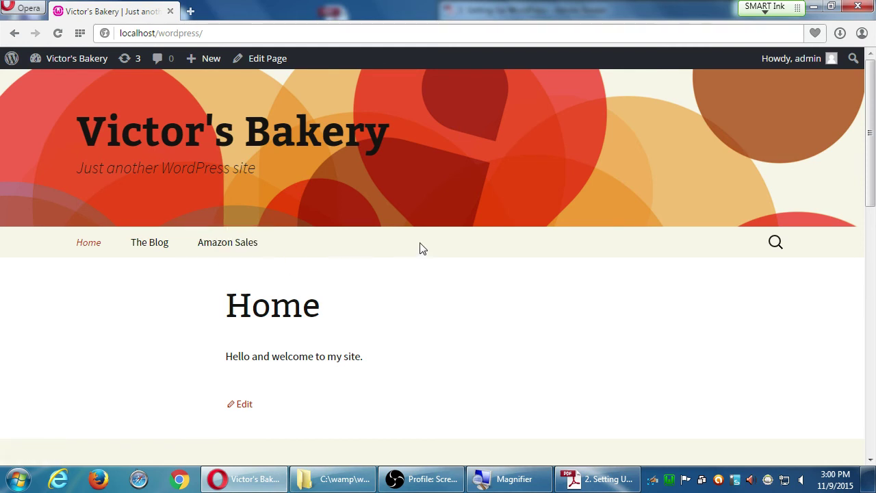
pyautogui.click(86, 57)
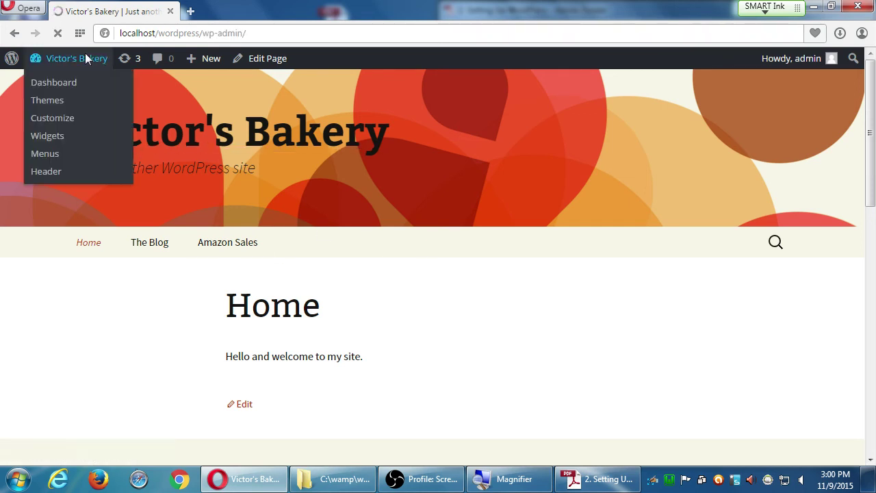
pyautogui.moveTo(50, 302)
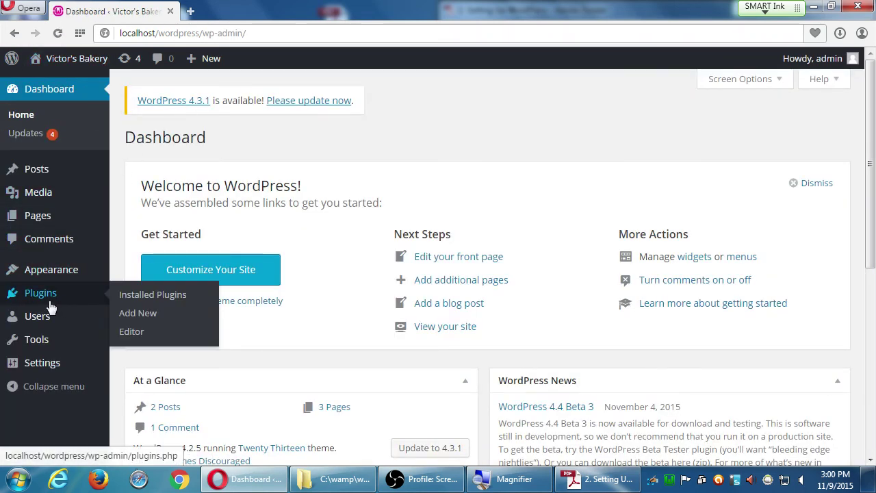
pyautogui.moveTo(53, 274)
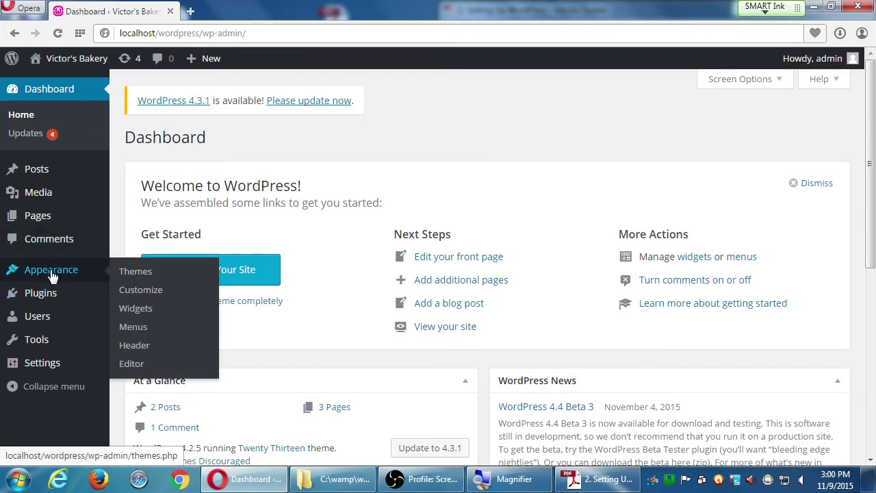
pyautogui.click(133, 324)
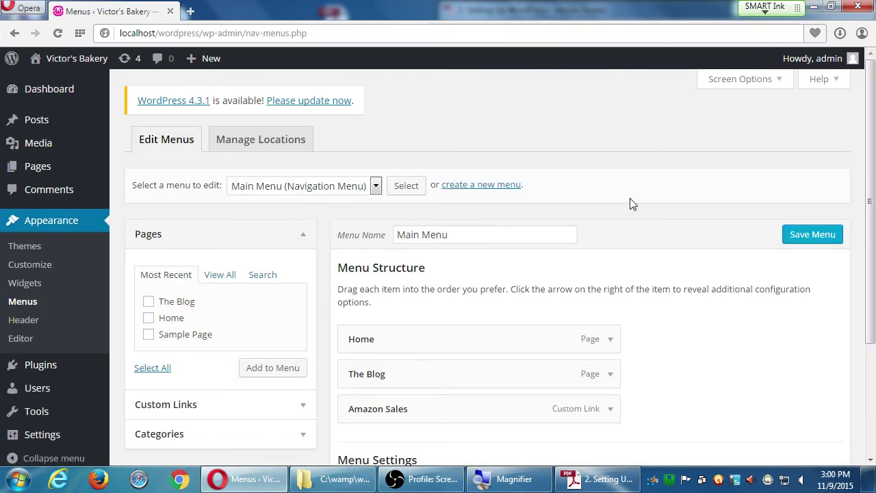
pyautogui.click(345, 192)
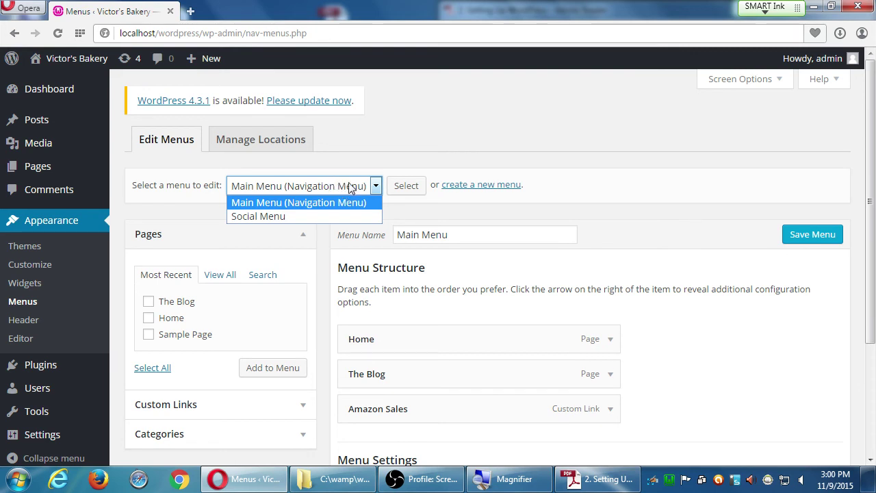
pyautogui.click(421, 132)
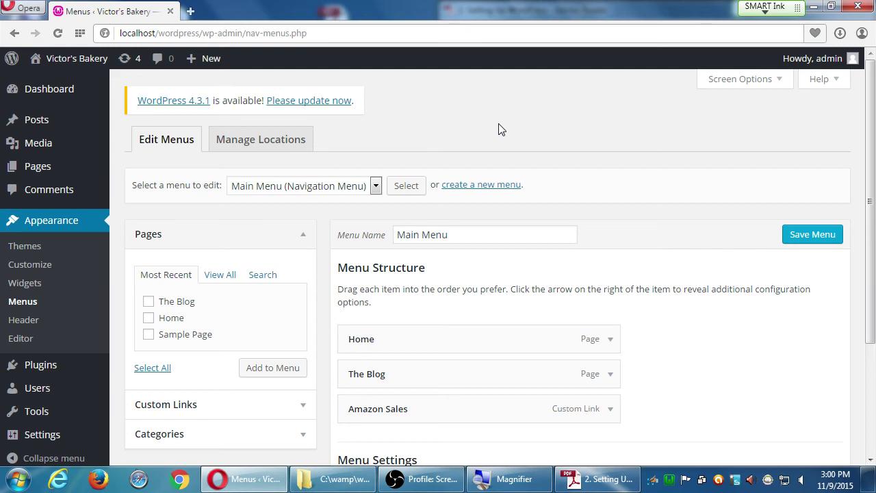
pyautogui.scroll(-3, 500, 125)
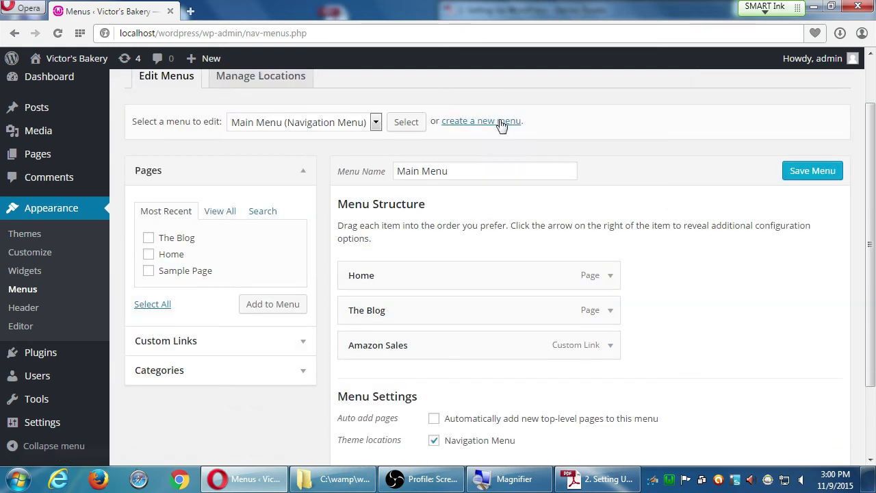
pyautogui.scroll(3, 499, 126)
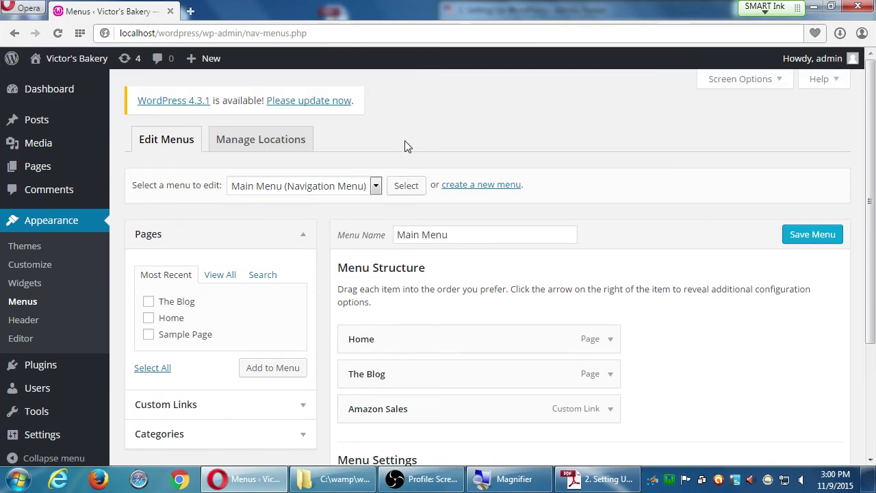
pyautogui.moveTo(49, 89)
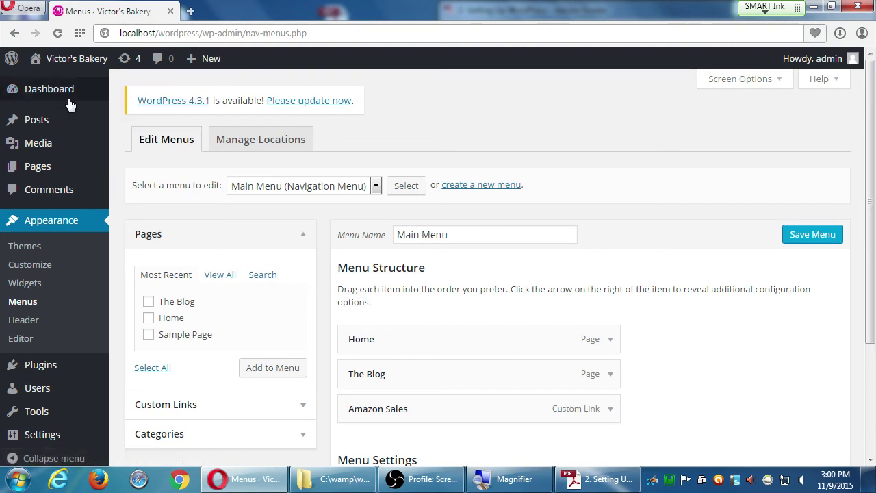
# View the site's front page, then open and close the theme Customizer.
pyautogui.click(81, 57)
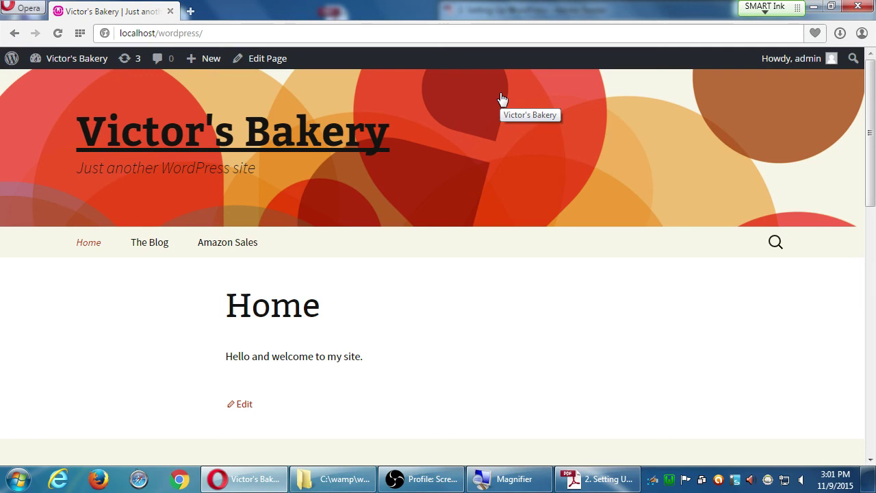
pyautogui.moveTo(75, 59)
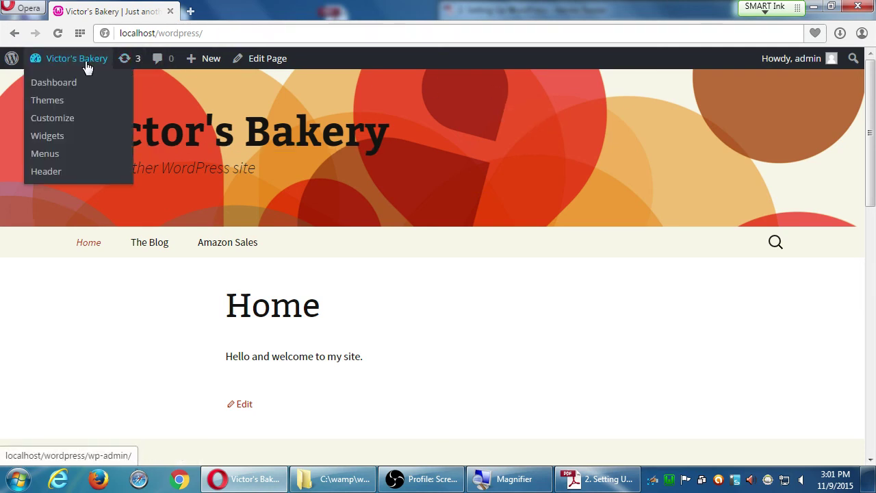
pyautogui.click(52, 108)
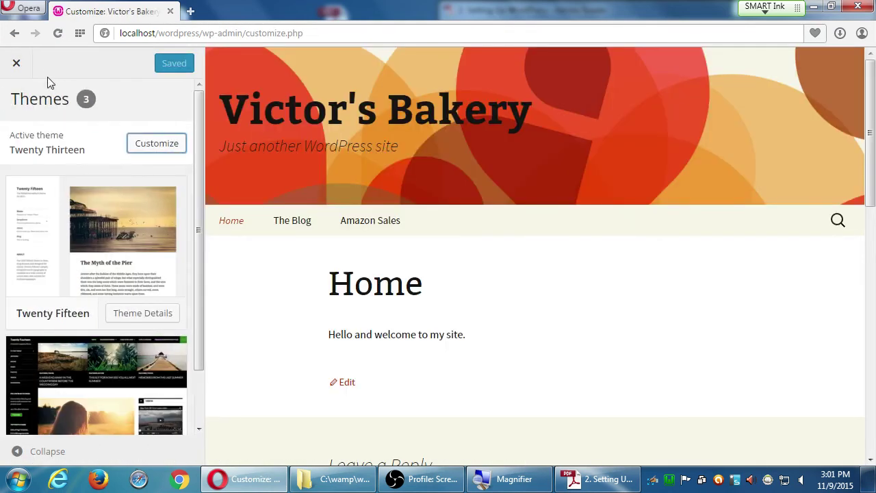
pyautogui.click(19, 63)
# Go to the Dashboard and open Appearance > Themes, with Twenty Thirteen active.
pyautogui.moveTo(60, 63)
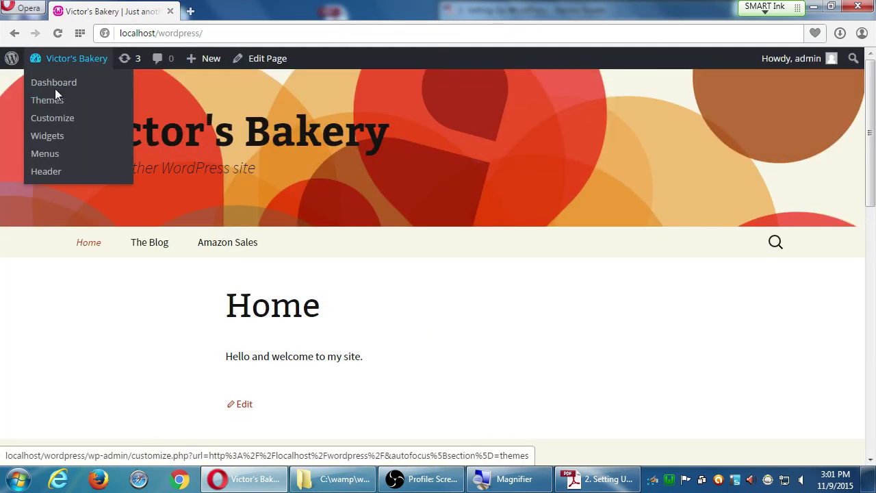
pyautogui.click(54, 81)
pyautogui.moveTo(65, 272)
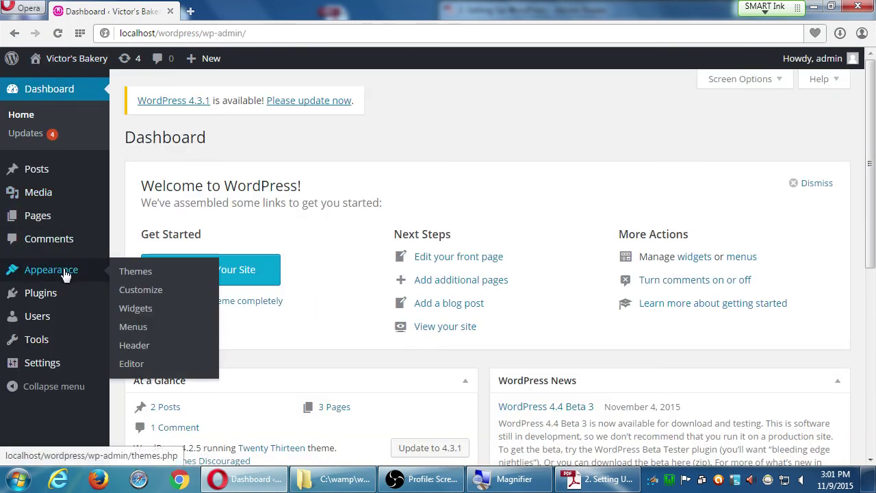
pyautogui.click(140, 271)
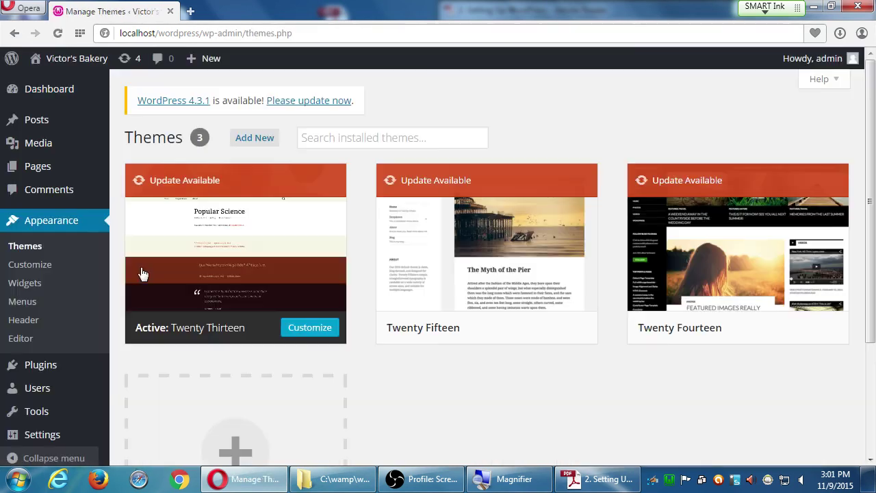
# Open Add New and scroll the Featured grid showing Topcat Lite, Profound and Cryonie.
pyautogui.click(268, 145)
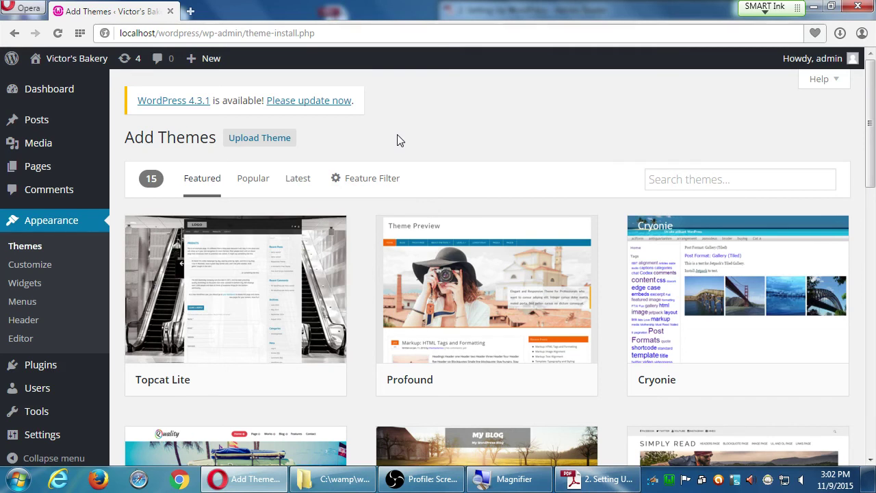
pyautogui.moveTo(171, 362)
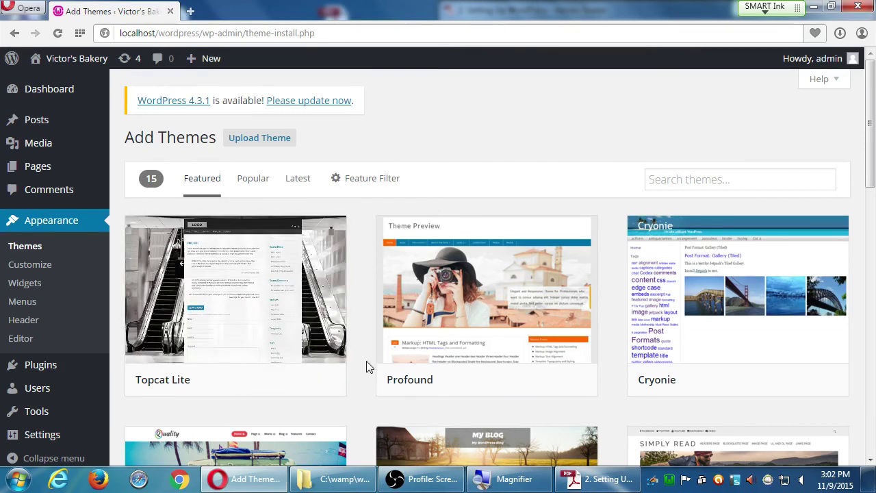
pyautogui.scroll(-4, 397, 376)
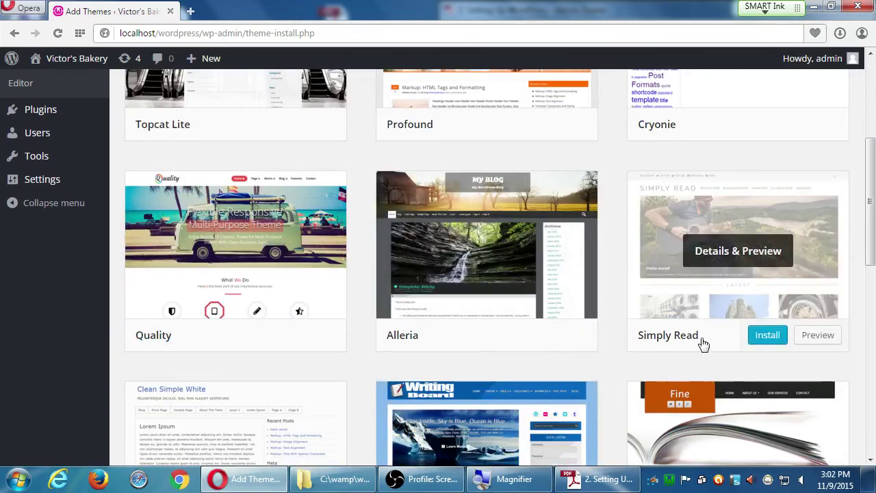
pyautogui.scroll(-1, 89, 318)
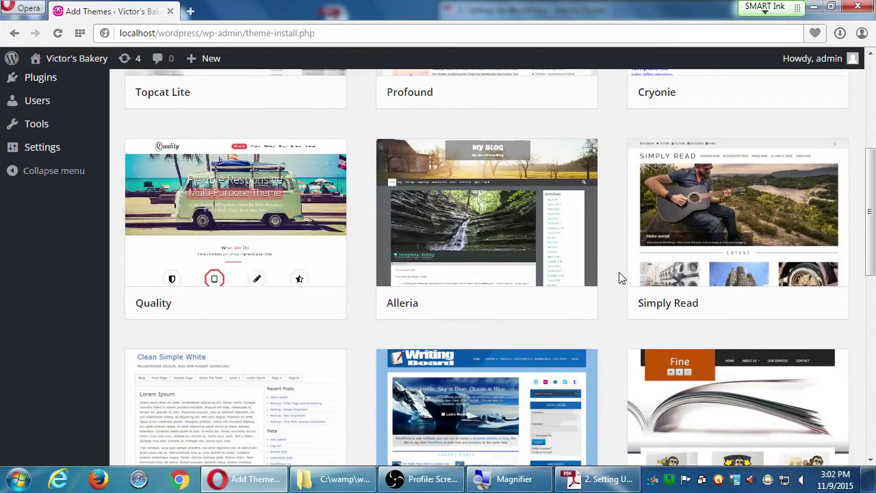
pyautogui.scroll(4, 445, 326)
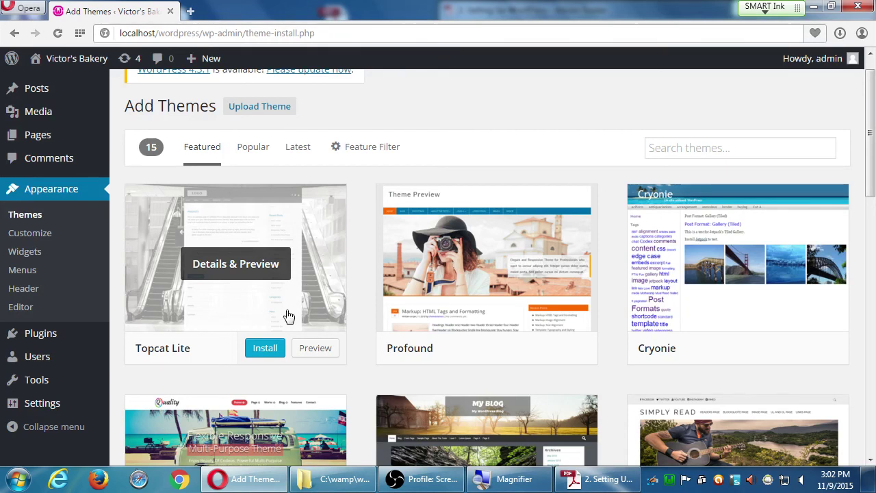
# Install Topcat Lite from its directory card and activate it, making 4 installed themes.
pyautogui.click(261, 351)
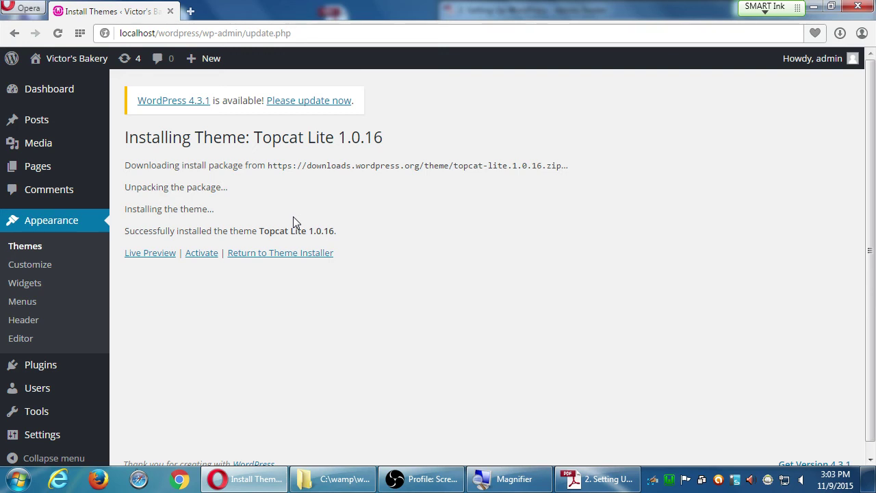
pyautogui.click(201, 253)
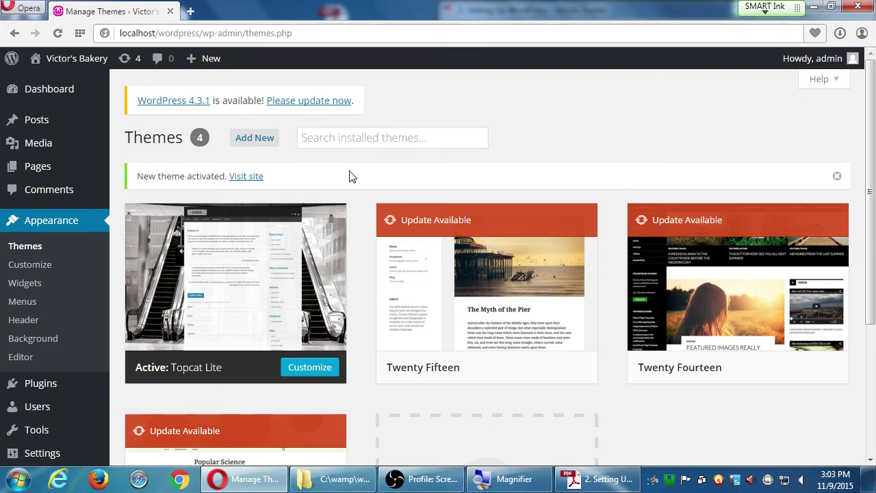
# Visit and scroll the Topcat Lite front page with its Home, Sample Page, The Blog navigation.
pyautogui.click(89, 60)
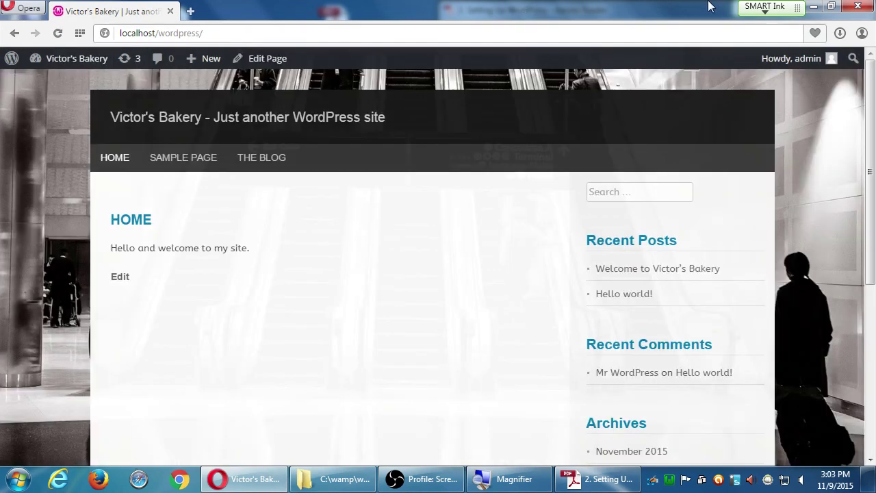
pyautogui.scroll(-5, 846, 154)
pyautogui.scroll(5, 840, 152)
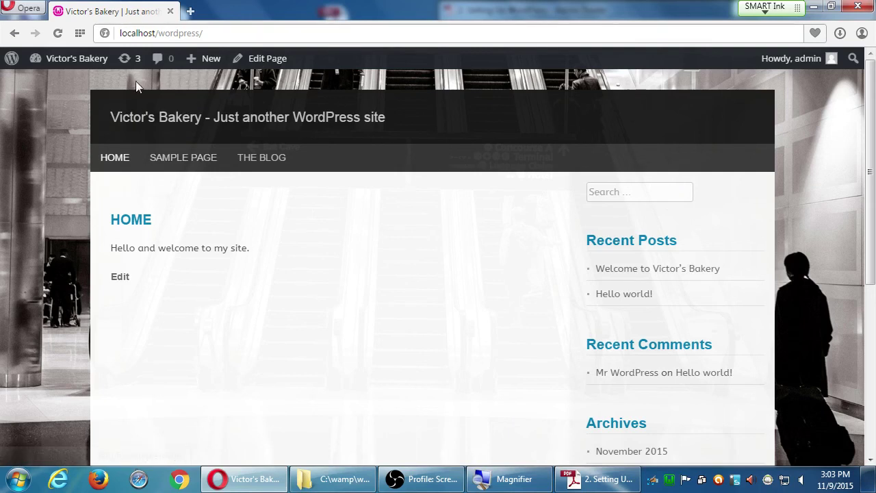
pyautogui.moveTo(58, 71)
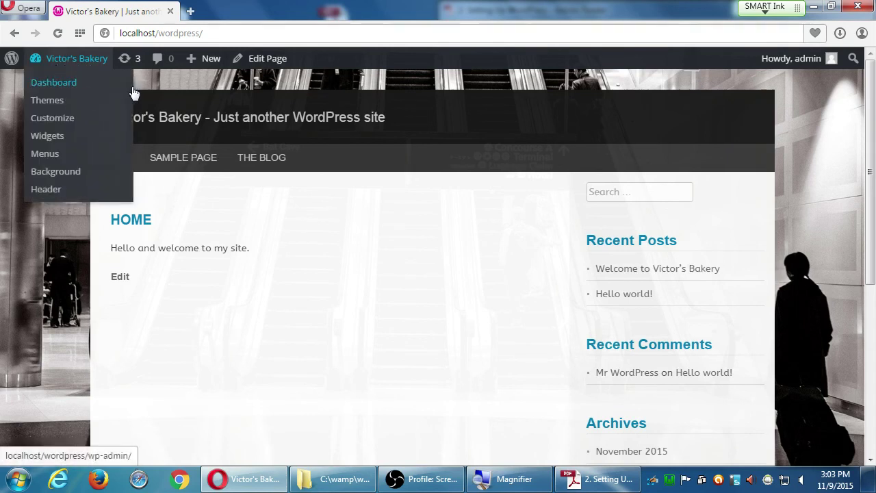
# Go from the Dashboard to Appearance > Themes > Add New.
pyautogui.click(77, 66)
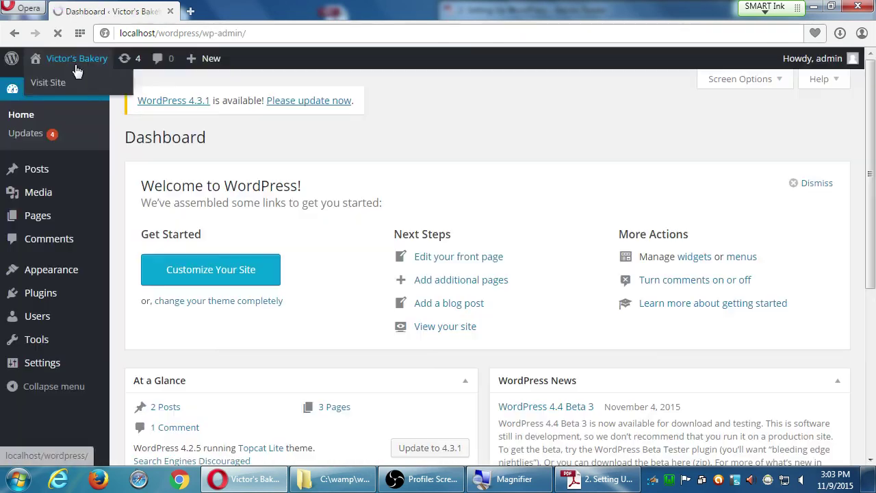
pyautogui.moveTo(64, 281)
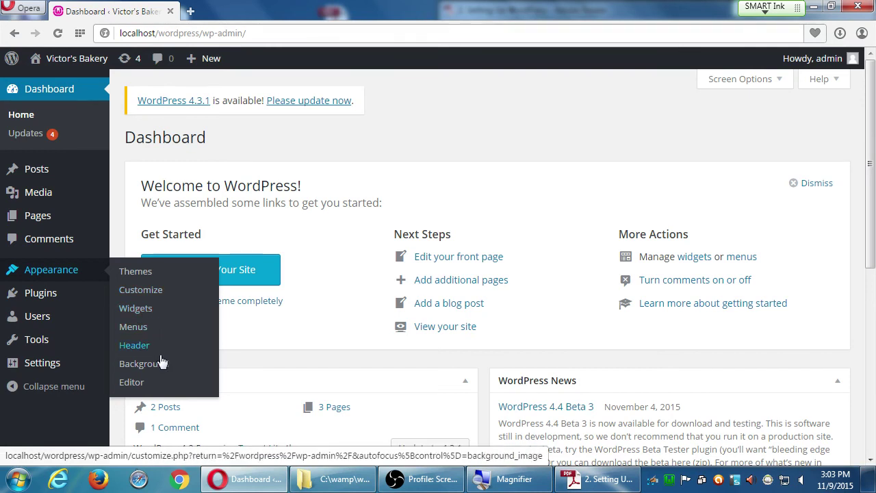
pyautogui.click(144, 272)
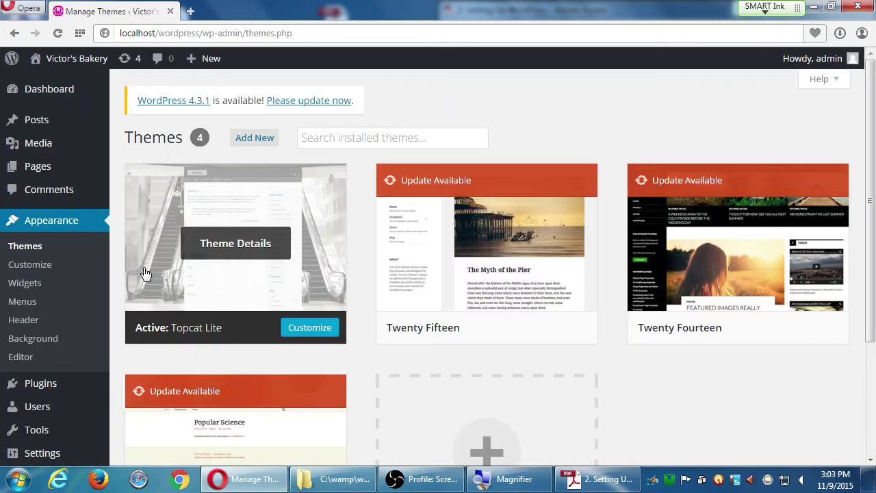
pyautogui.click(252, 138)
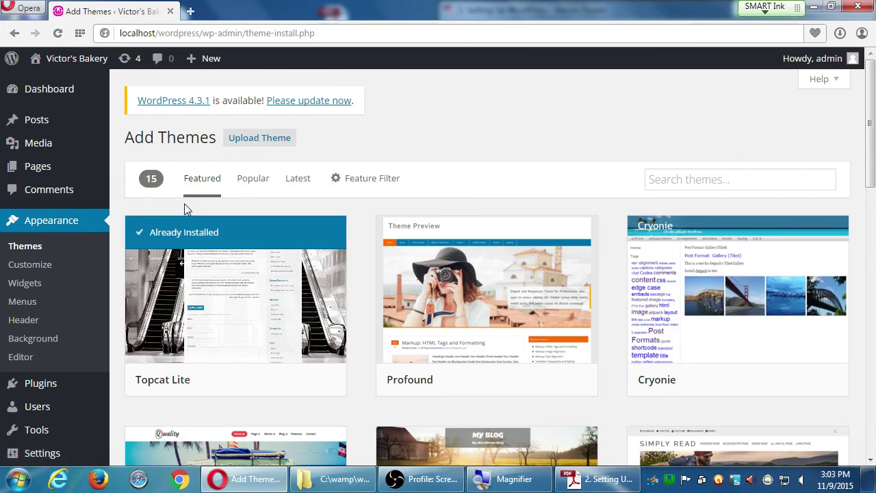
# Switch to the Latest tab and scroll the 2109 newest themes, including Curtains and Maiza.
pyautogui.click(253, 190)
pyautogui.click(291, 189)
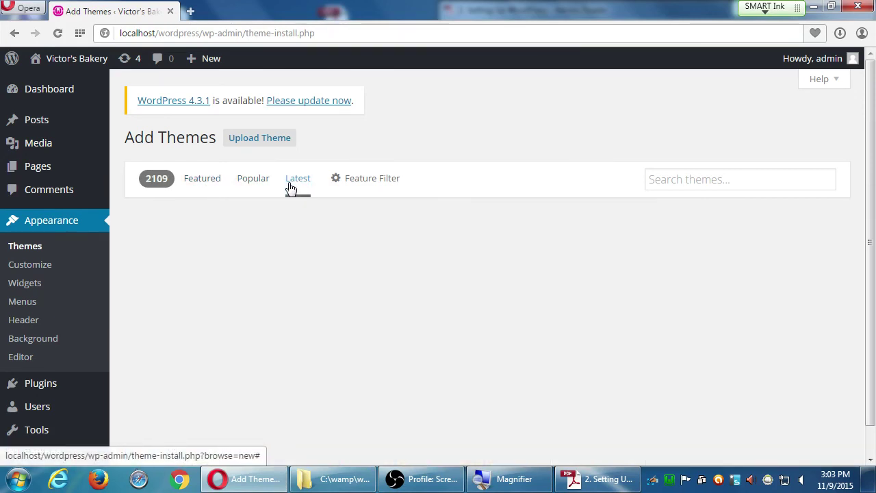
pyautogui.click(680, 180)
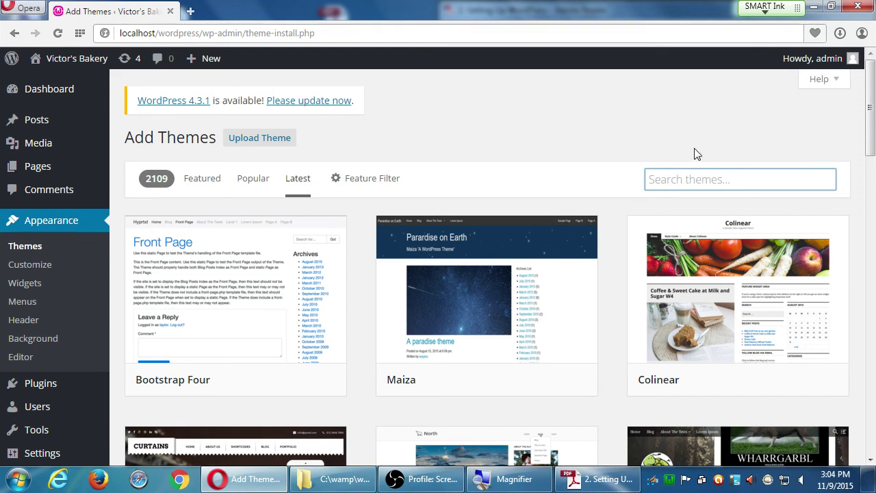
pyautogui.scroll(-1, 649, 167)
pyautogui.scroll(-2, 632, 190)
pyautogui.scroll(1, 397, 268)
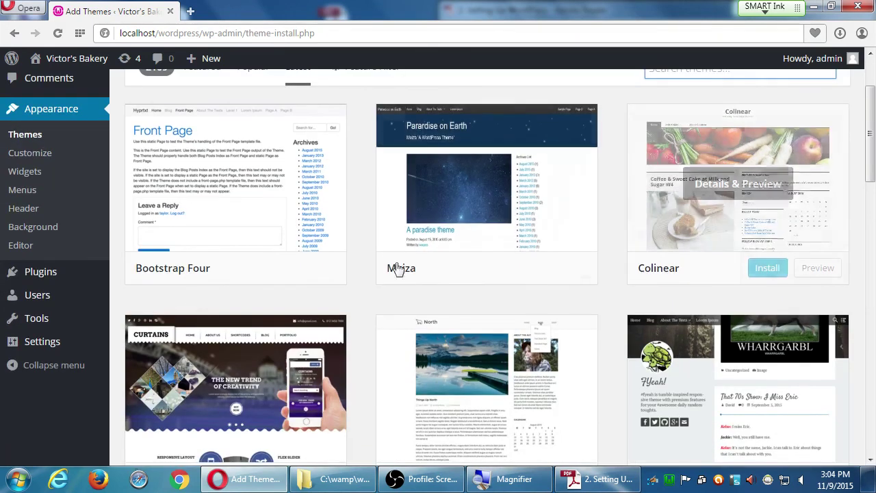
pyautogui.scroll(-3, 463, 349)
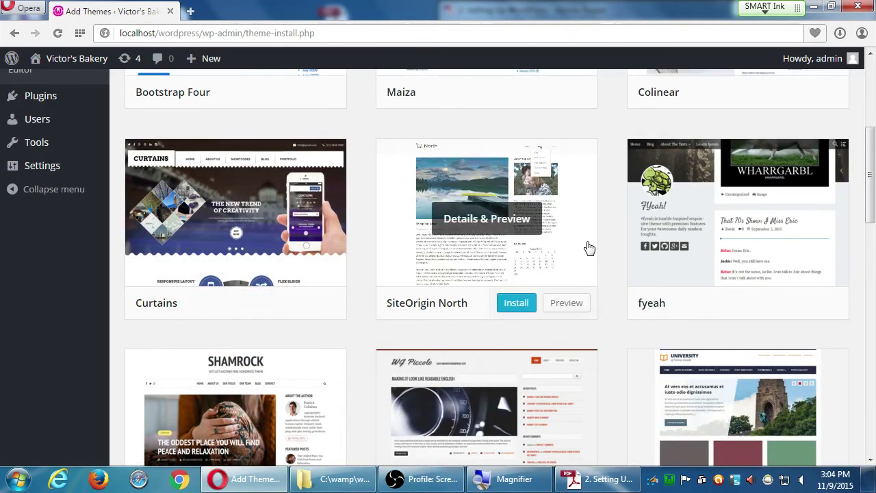
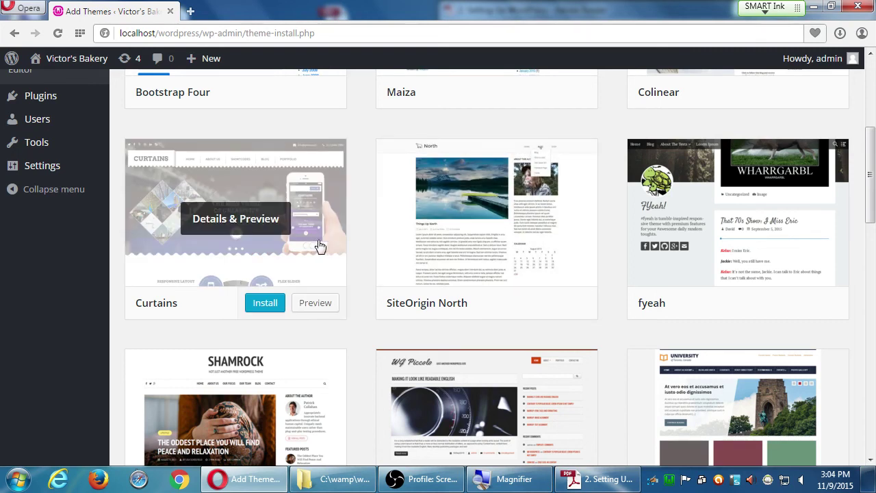
# Preview the Curtains theme from the theme list, then close the preview.
pyautogui.scroll(-3, 548, 261)
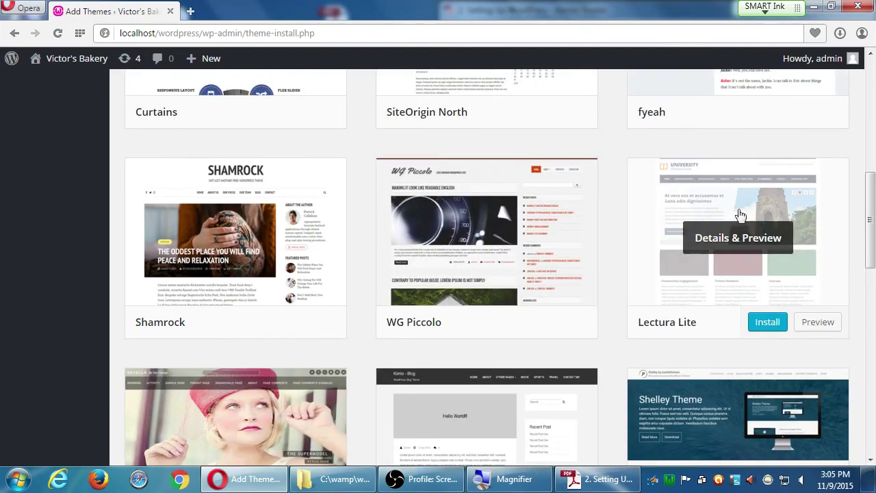
pyautogui.scroll(-2, 552, 291)
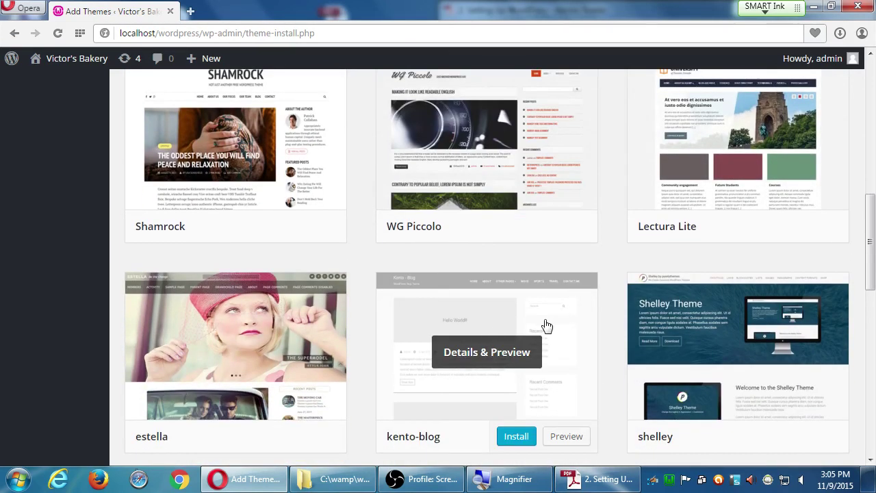
pyautogui.scroll(4, 546, 327)
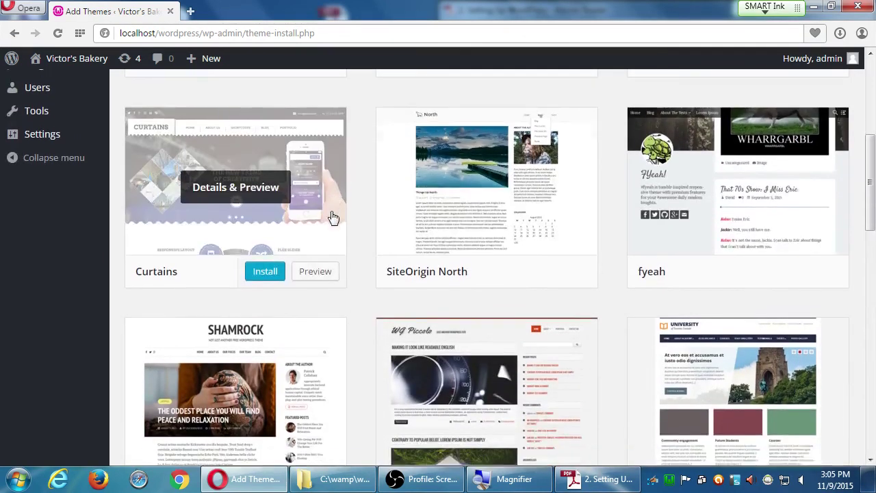
pyautogui.scroll(-1, 329, 229)
pyautogui.click(309, 259)
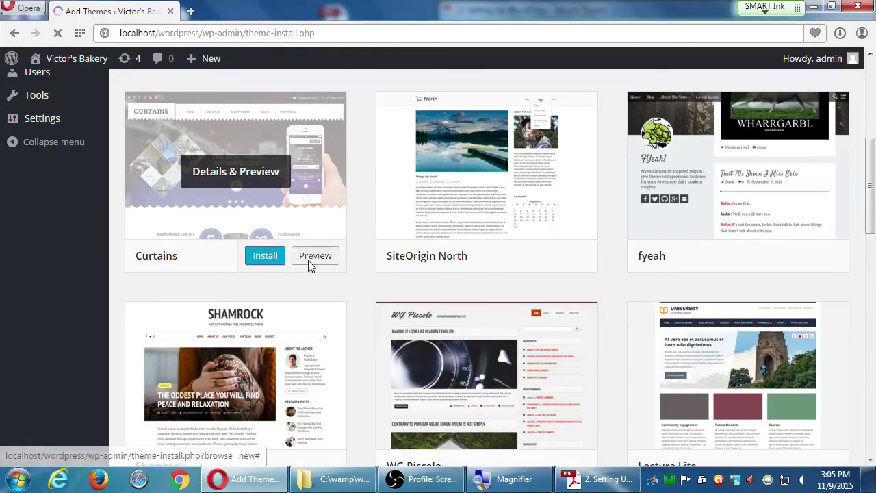
pyautogui.scroll(-15, 524, 216)
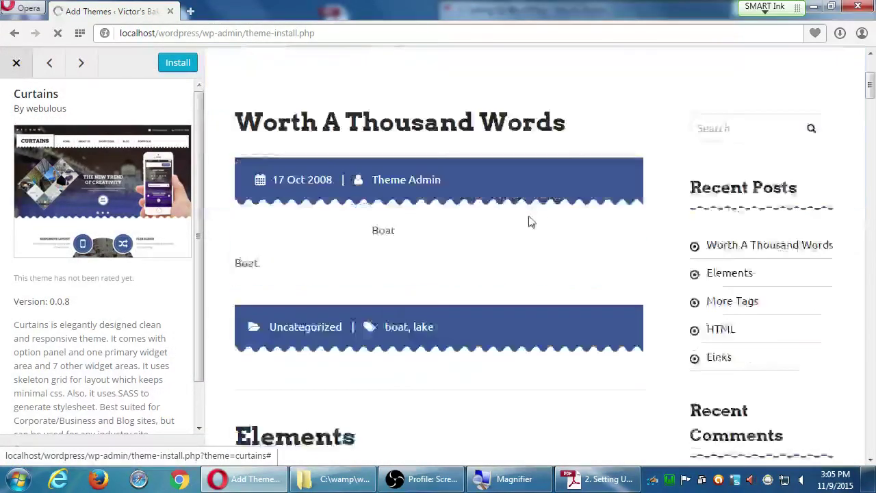
pyautogui.scroll(-7, 525, 217)
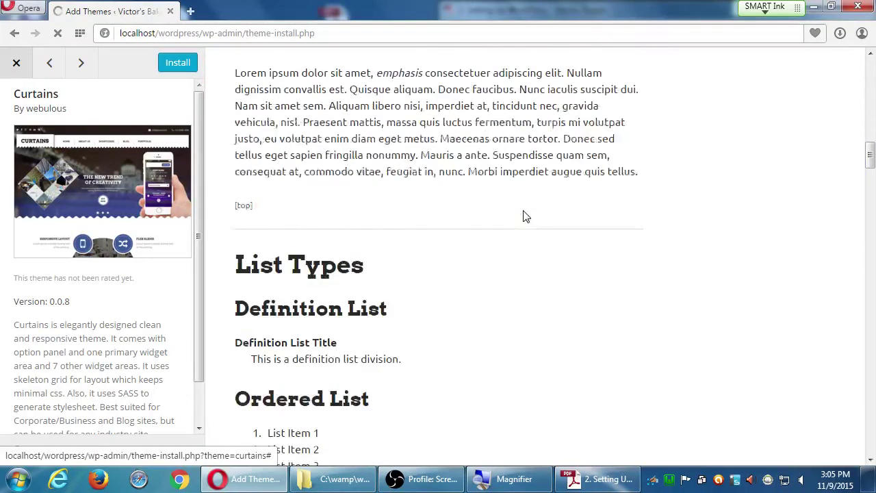
pyautogui.click(12, 61)
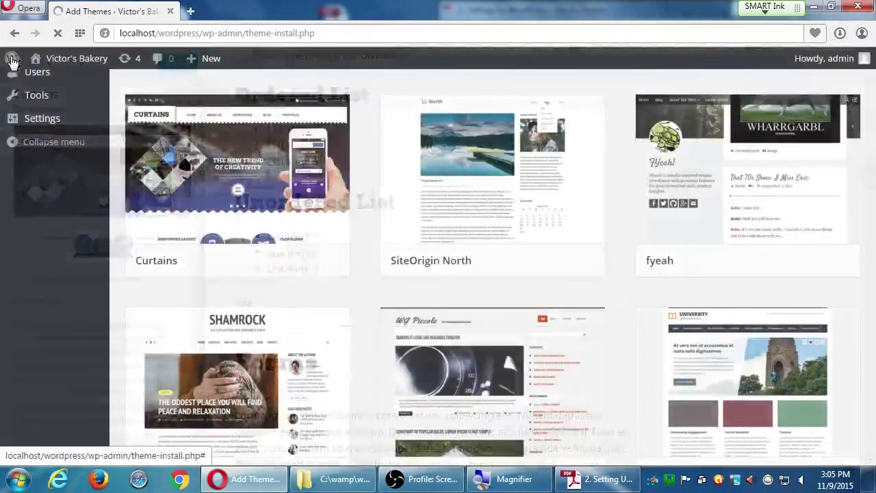
# Install and activate the Curtains 0.8.0 theme, then visit the site's front page.
pyautogui.click(265, 261)
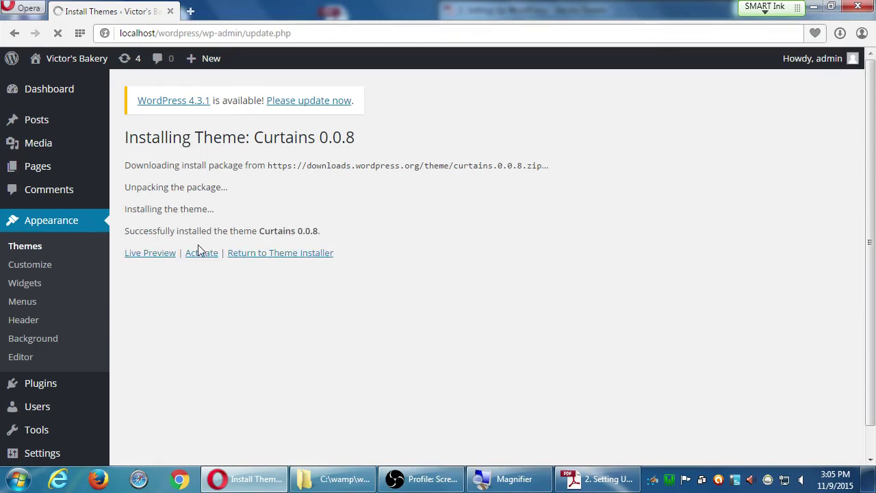
pyautogui.click(198, 256)
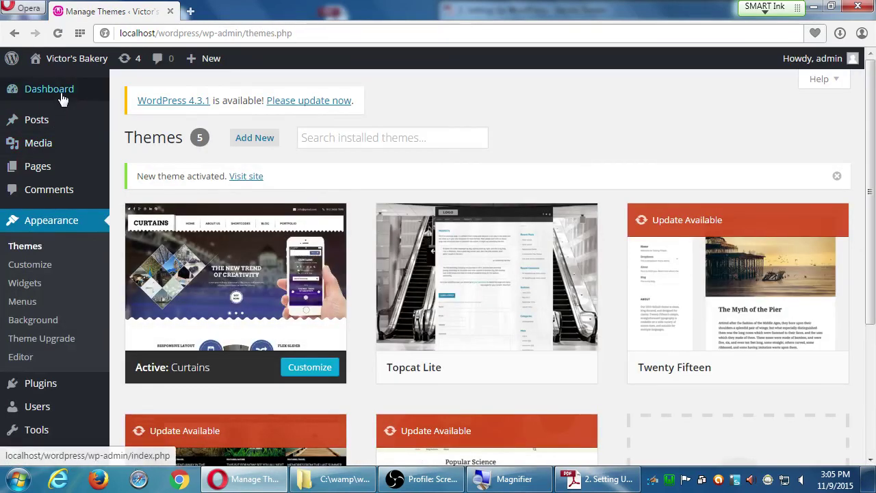
pyautogui.moveTo(76, 69)
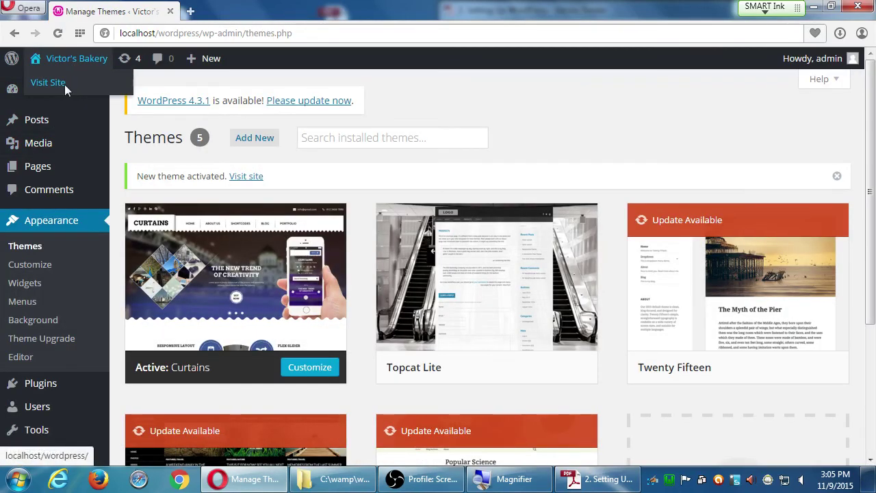
pyautogui.click(63, 84)
# Scroll through the Curtains-styled front page to see the two recent posts and footer credit.
pyautogui.scroll(-6, 573, 224)
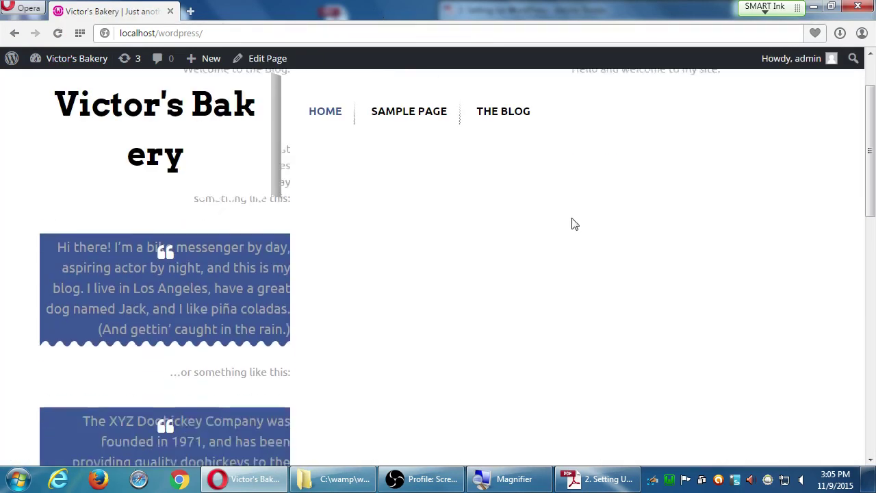
pyautogui.scroll(2, 597, 241)
pyautogui.scroll(5, 598, 236)
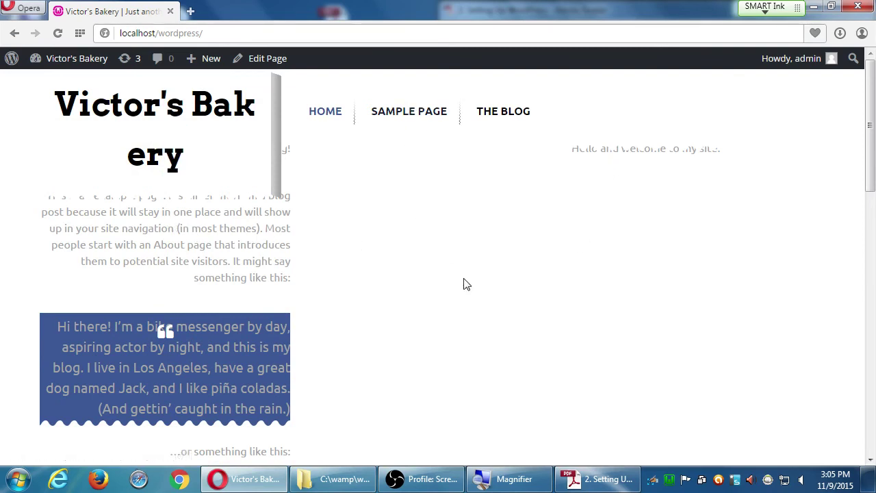
pyautogui.scroll(-10, 468, 282)
pyautogui.scroll(-1, 281, 325)
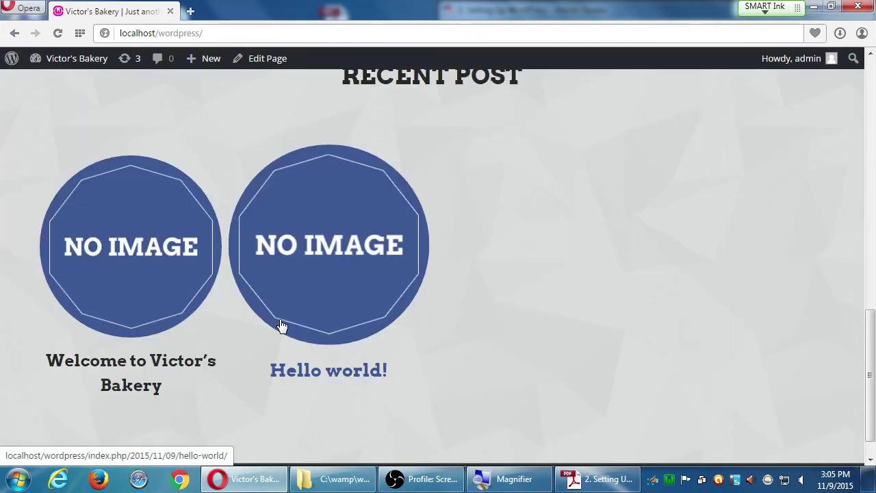
pyautogui.scroll(-1, 282, 326)
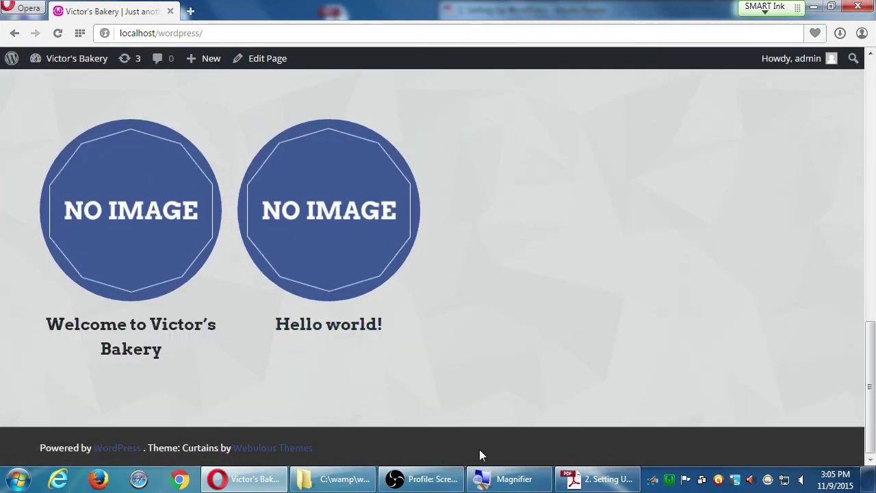
pyautogui.scroll(6, 479, 445)
pyautogui.scroll(8, 477, 441)
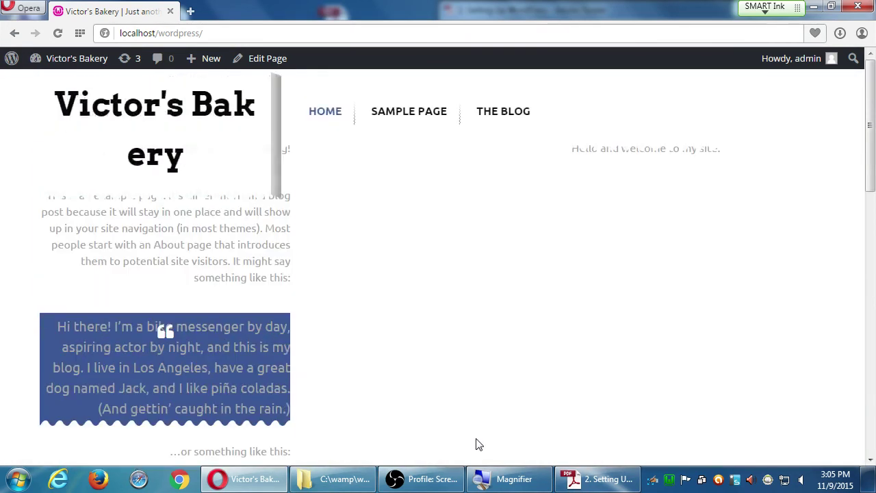
pyautogui.moveTo(77, 63)
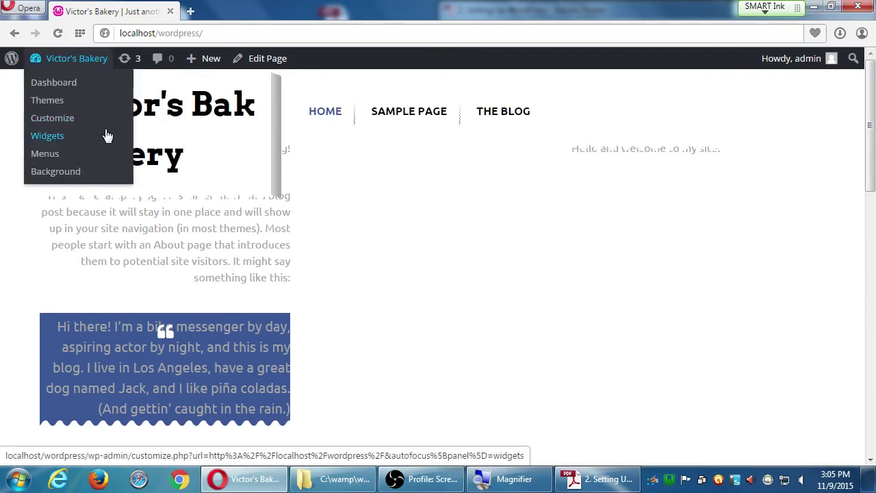